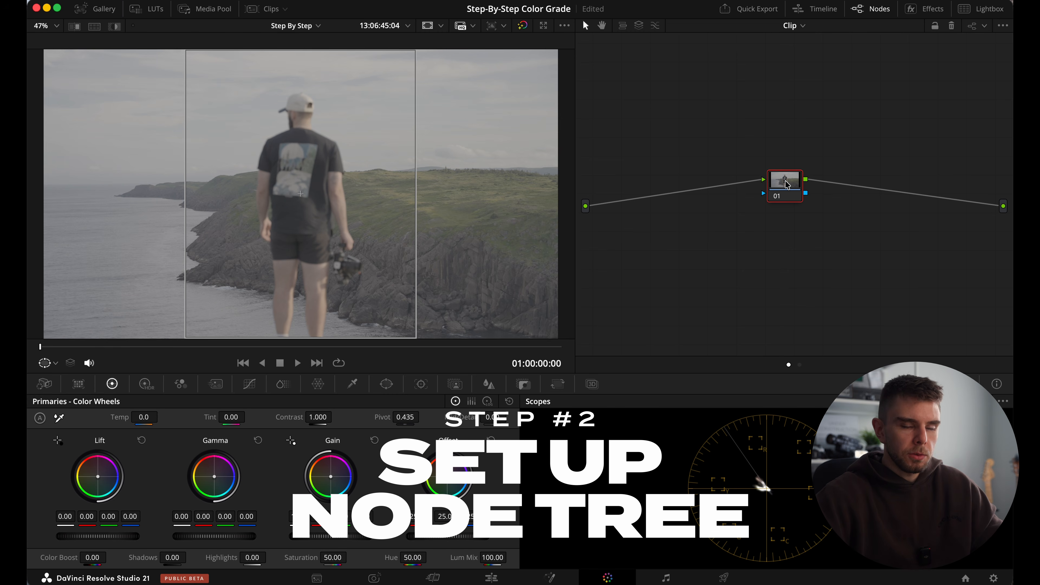
Move node 01 to the start of the tree, extend it to six serial nodes and add a parallel node beneath the sixth.
left_click_drag(788, 187, 646, 123)
key("alt+s")
key("alt+s")
key("alt+s")
key("alt+s")
key("alt+s")
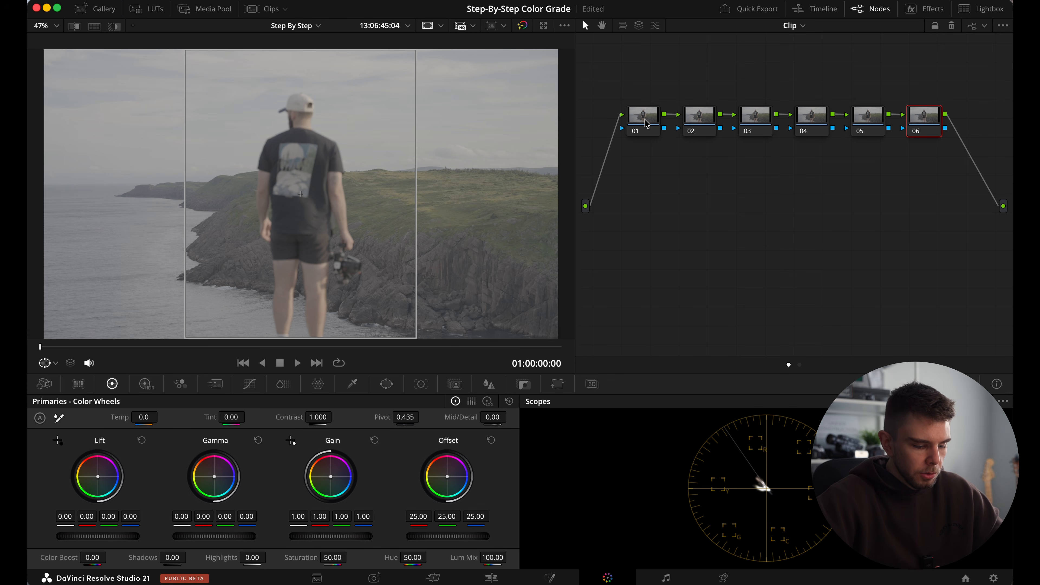
key("alt+p")
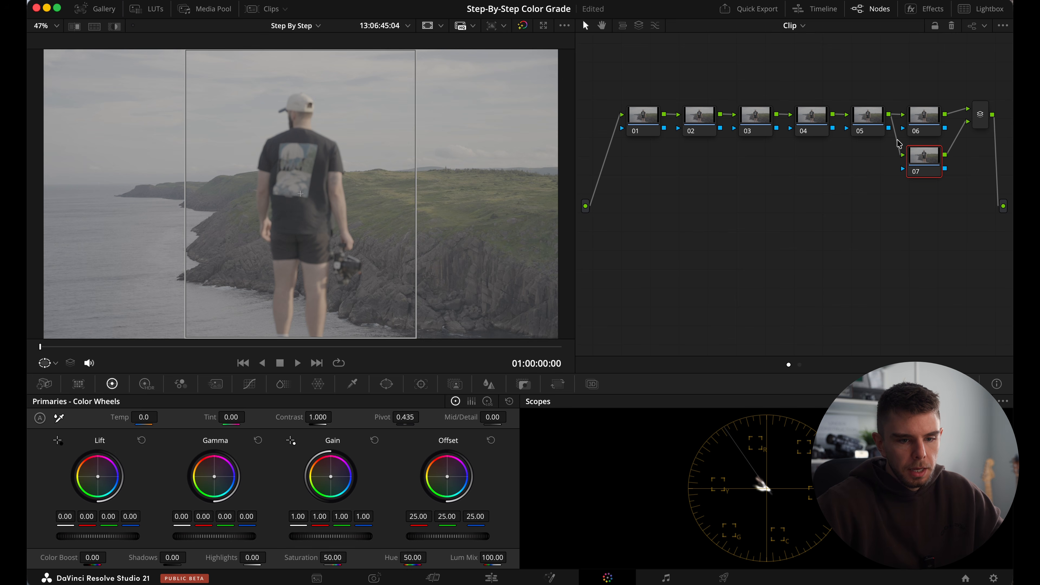
Add three serial nodes after the parallel mixer and arrange them in a second row below the first.
left_click(980, 119)
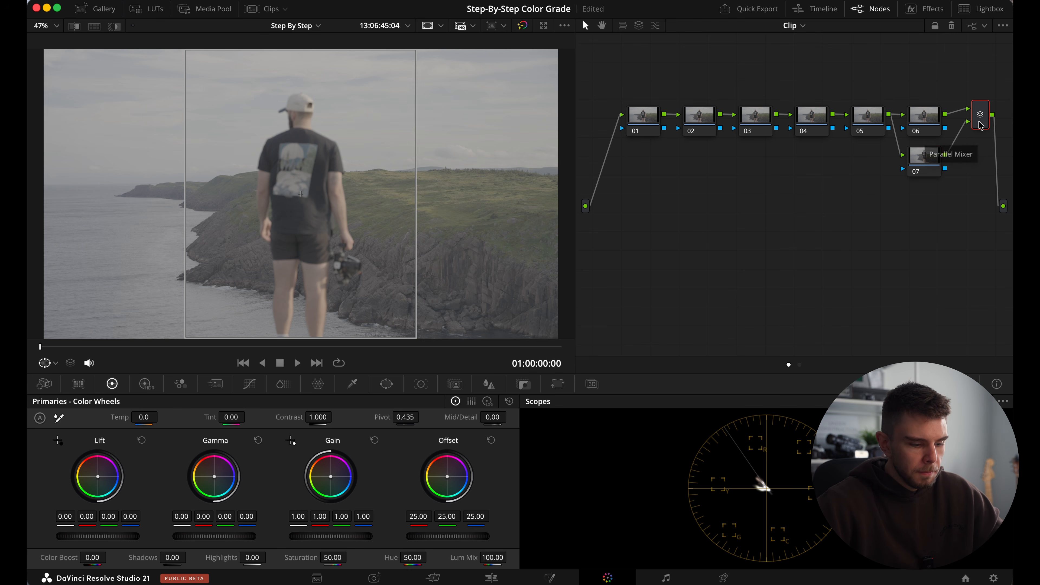
key("alt+s")
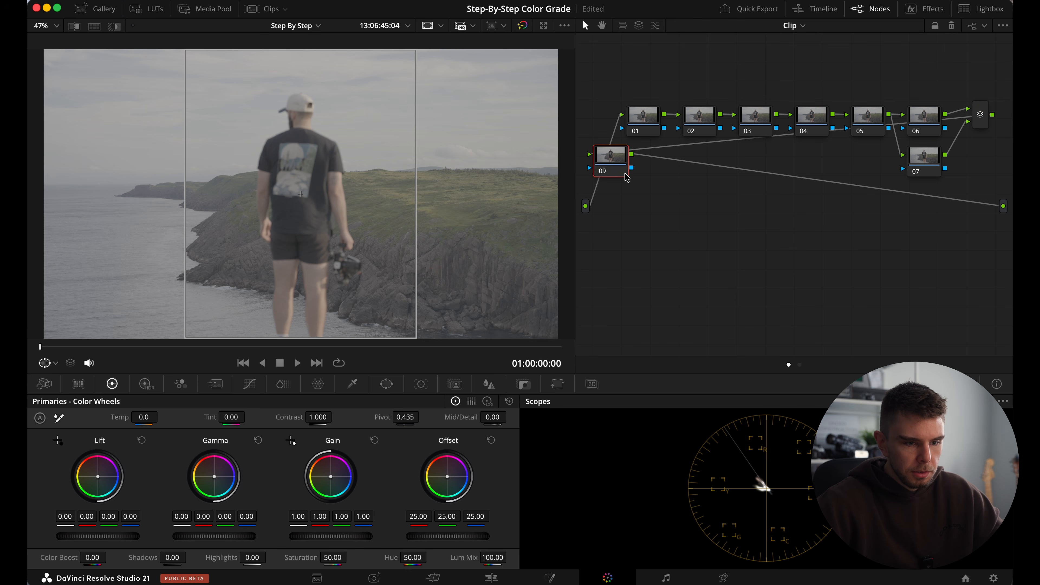
left_click_drag(602, 167, 641, 223)
key("alt+s")
key("alt+s")
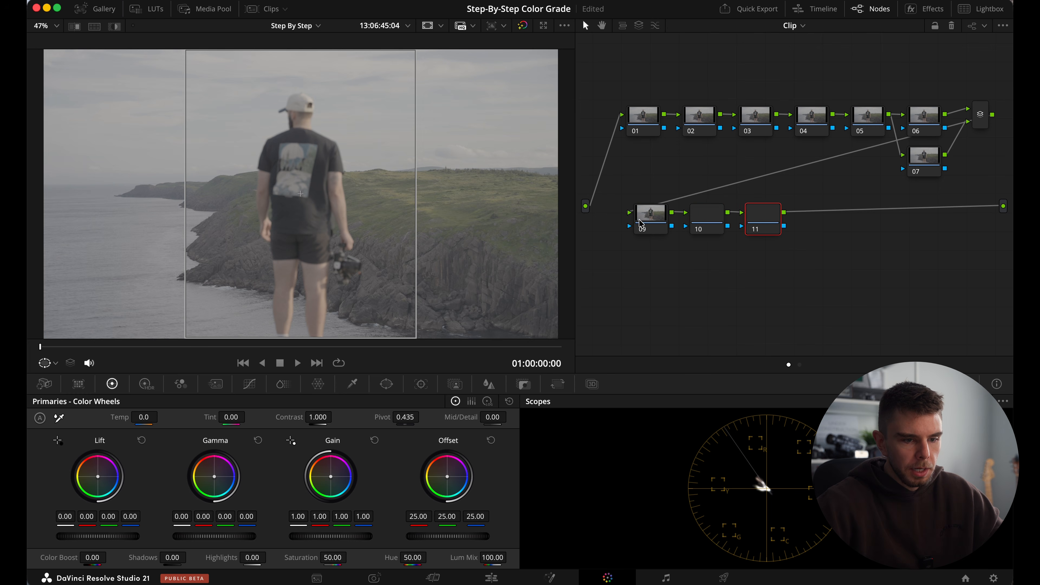
left_click(647, 218)
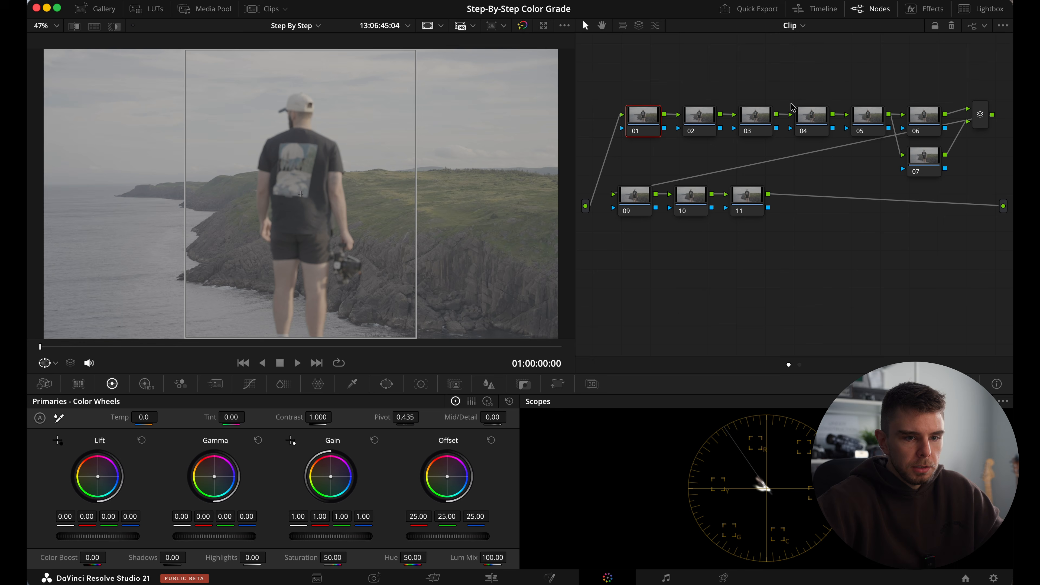
Apply the Color Space Transform effect to node 01.
left_click(926, 9)
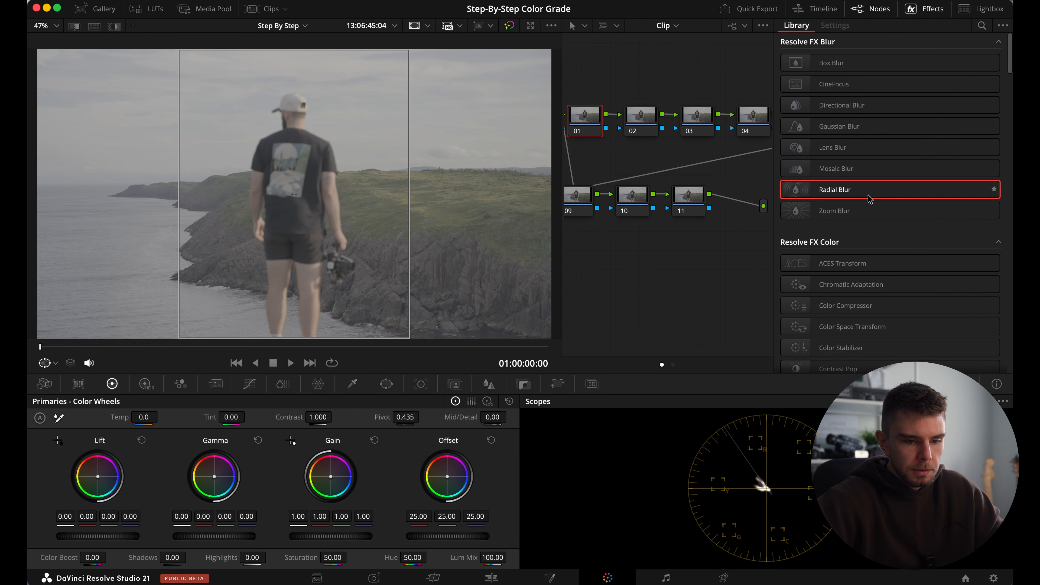
scroll(867, 274, "down", 2)
left_click_drag(867, 274, 586, 117)
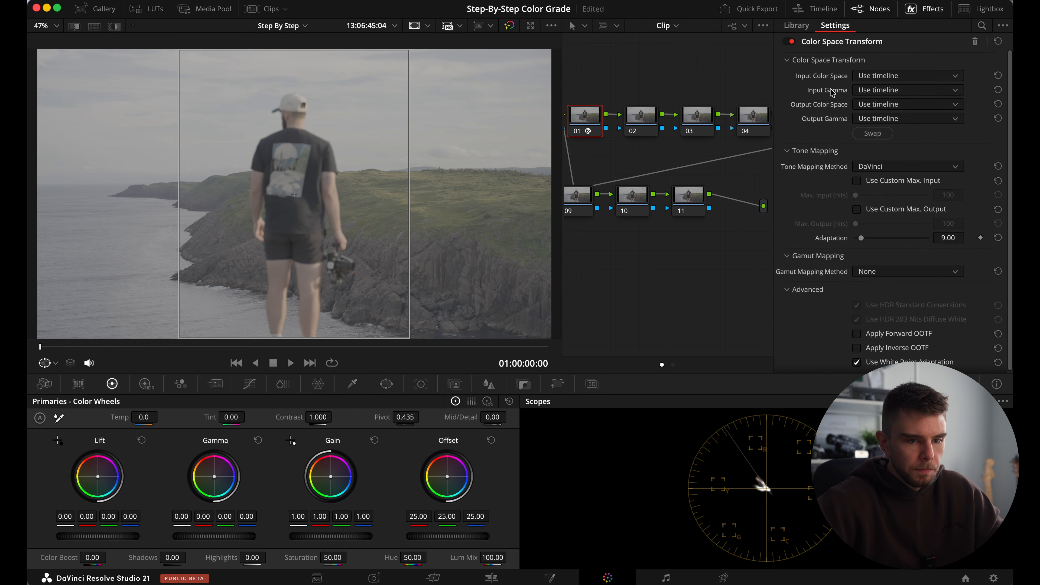
Set the transform's input color space to Sony S-Gamut3.Cine and its input gamma to Sony S-Log3.
left_click(882, 76)
scroll(891, 148, "down", 10)
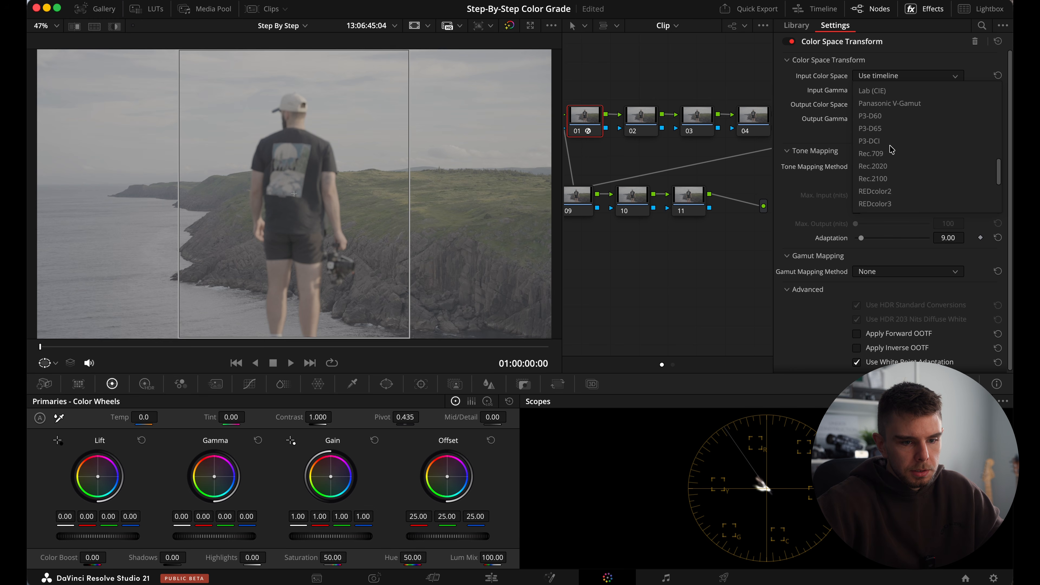
left_click(892, 167)
left_click(893, 90)
scroll(892, 184, "down", 8)
left_click(893, 131)
Set the output color space to DaVinci Wide Gamut and output gamma to DaVinci Intermediate, and label node 01 "CST In".
left_click(893, 104)
scroll(895, 175, "down", 5)
scroll(894, 176, "up", 3)
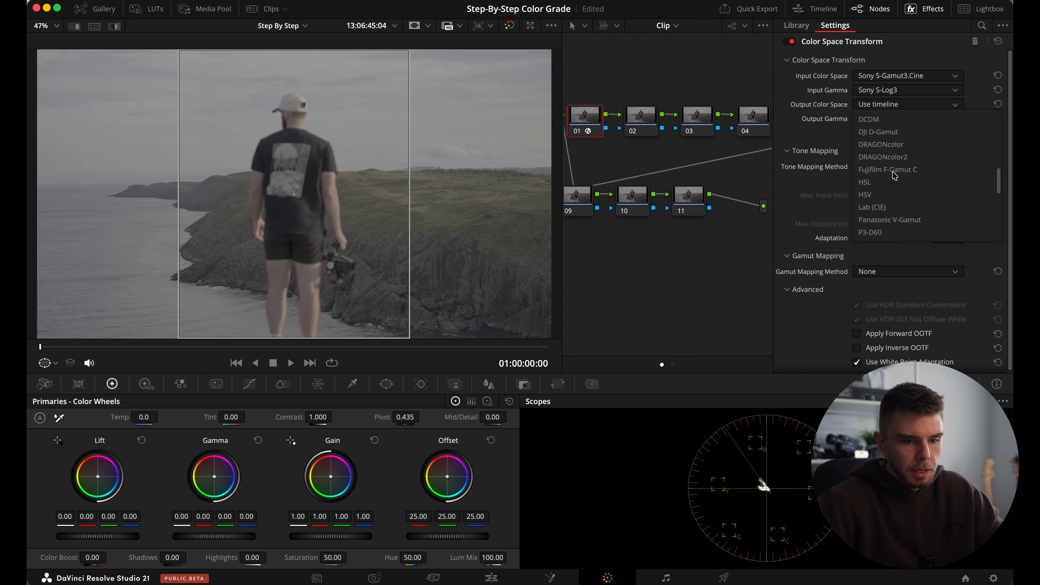
left_click(895, 170)
left_click(896, 118)
key("d")
key("Return")
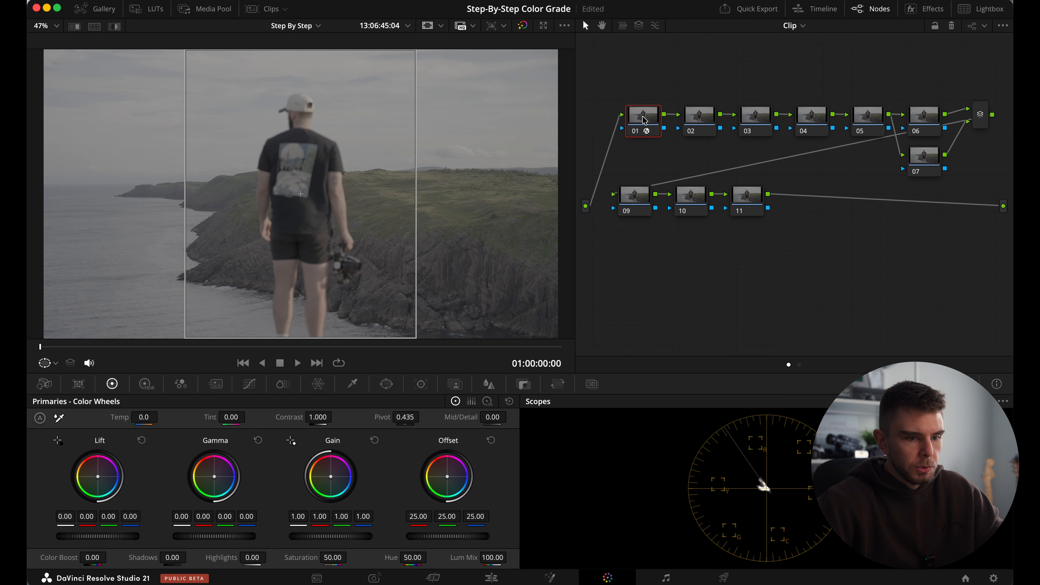
right_click(645, 119)
left_click(666, 148)
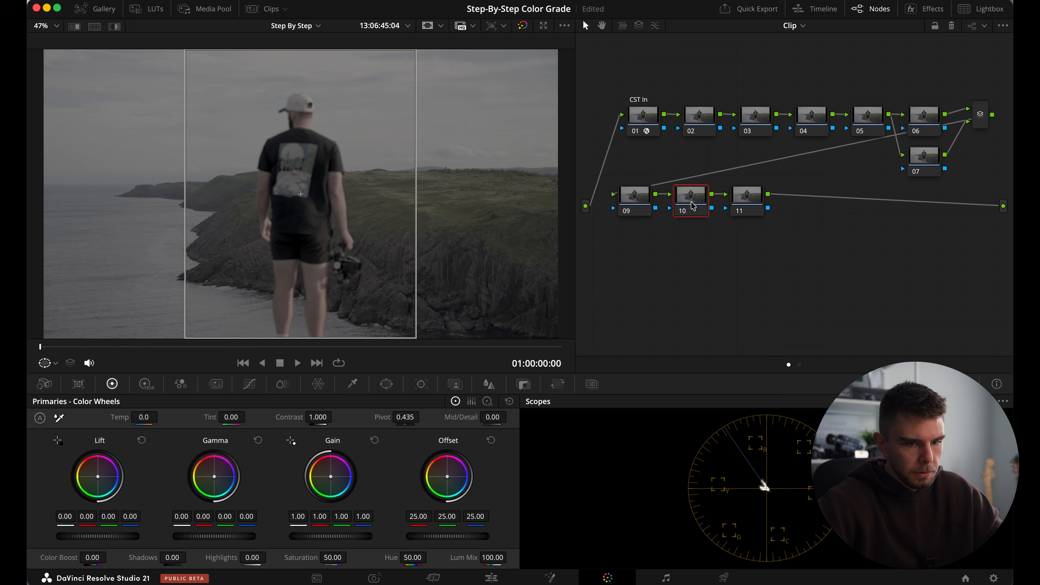
Copy node 01's Color Space Transform to node 10 and swap its input and output settings.
left_click(928, 11)
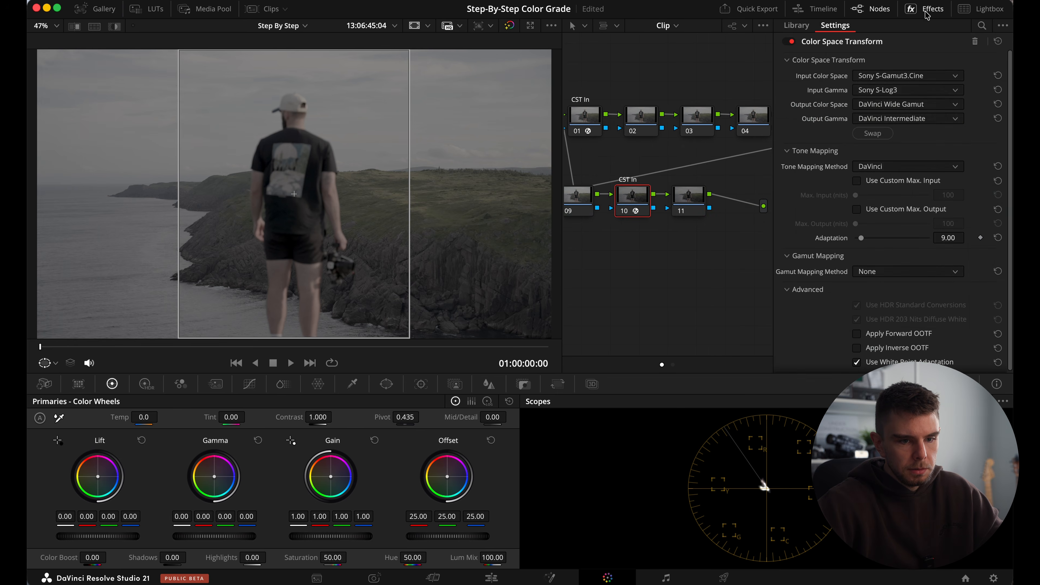
left_click(869, 135)
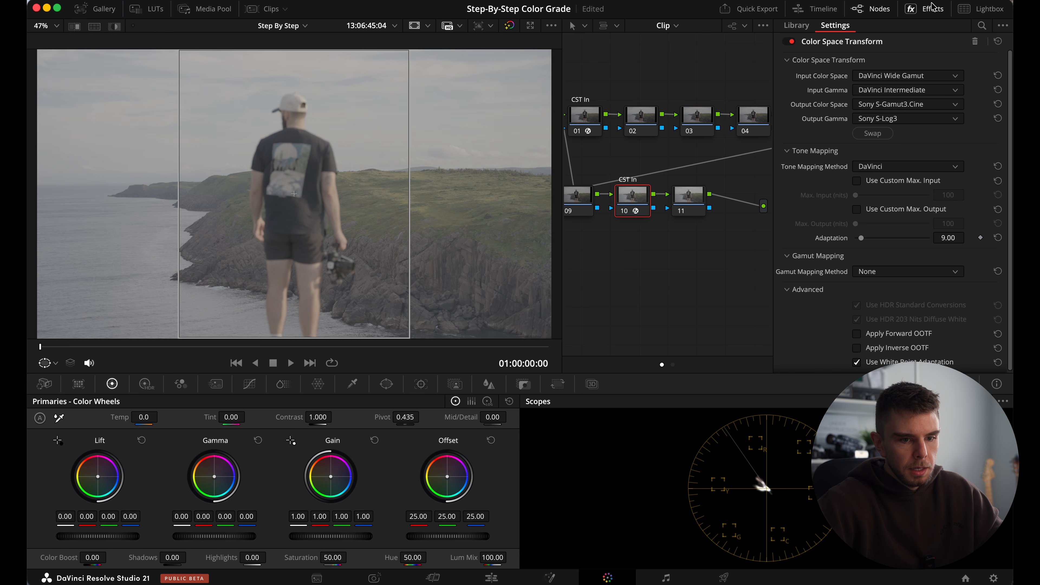
Set node 10's output color space to Rec.709 and its output gamma to Rec.709-A.
left_click(907, 104)
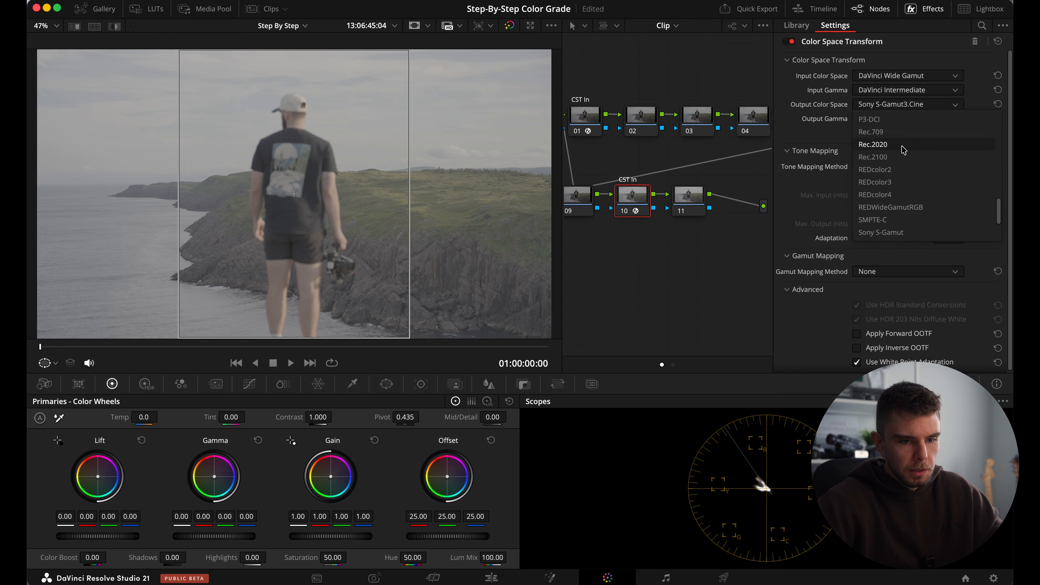
left_click(899, 135)
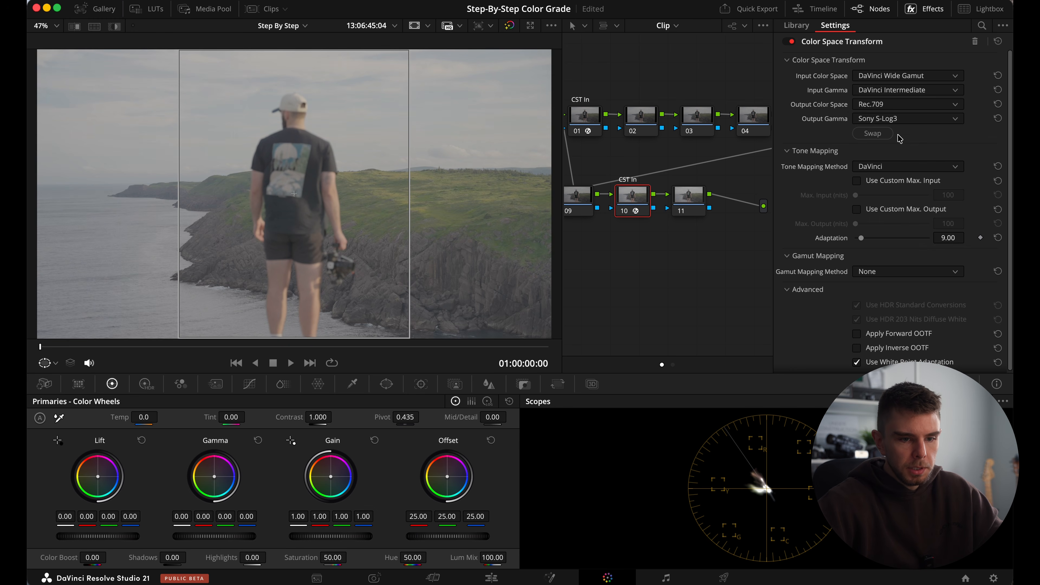
left_click(902, 119)
scroll(898, 223, "up", 5)
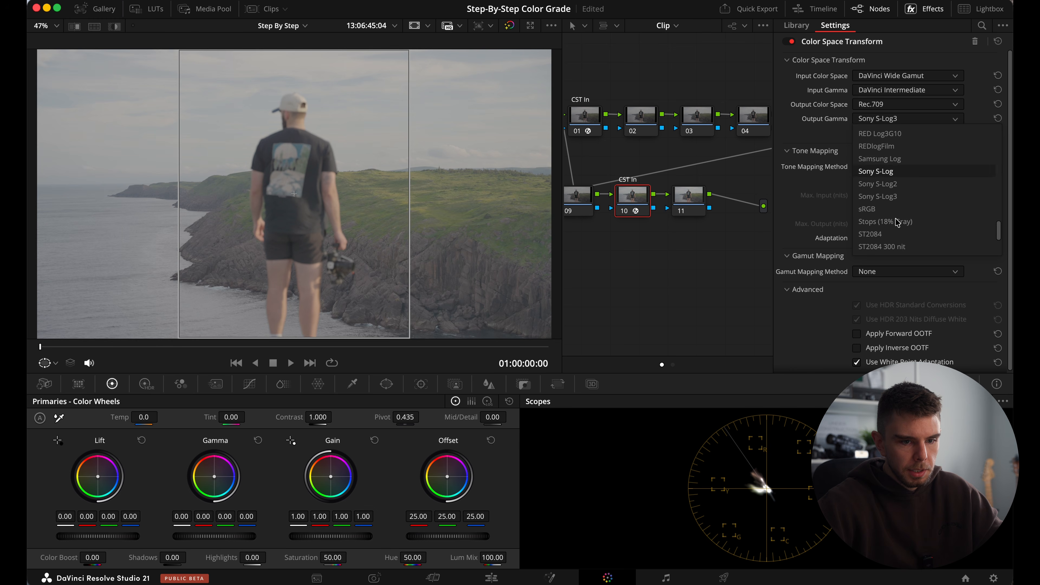
left_click(896, 171)
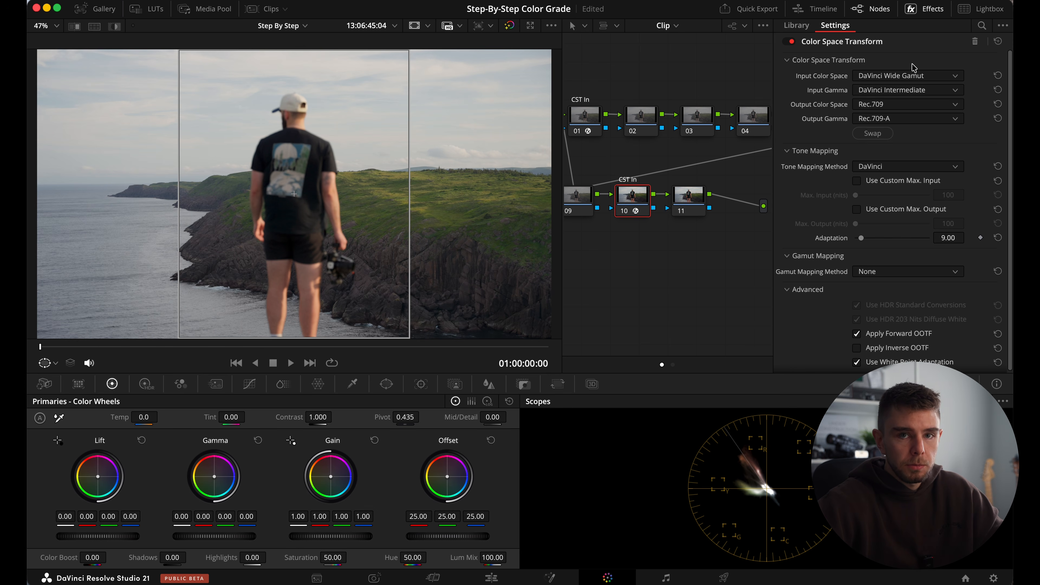
Close the effect settings and relabel node 10 as "CST Out".
left_click(929, 14)
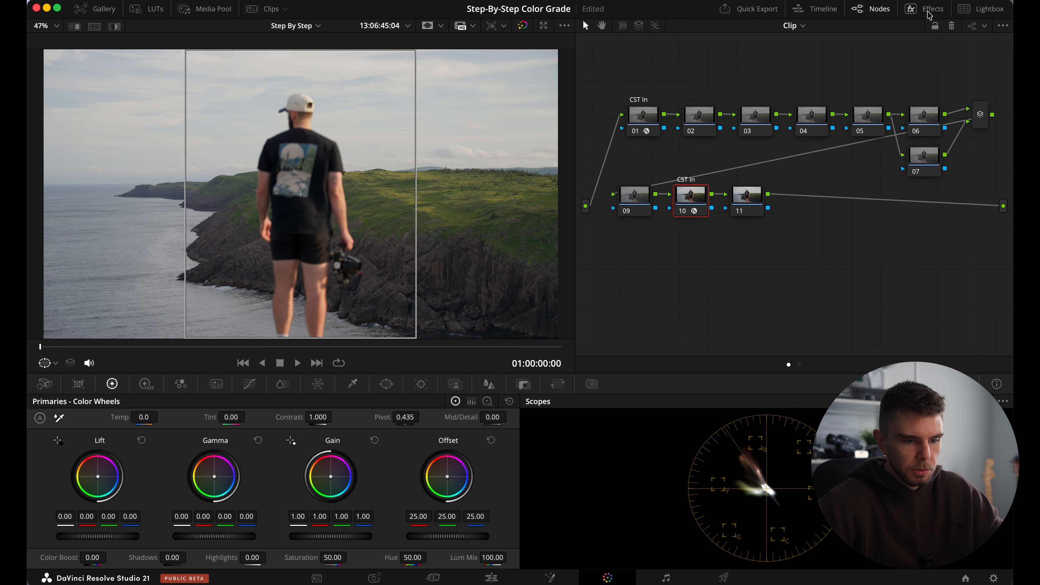
right_click(693, 197)
left_click(716, 221)
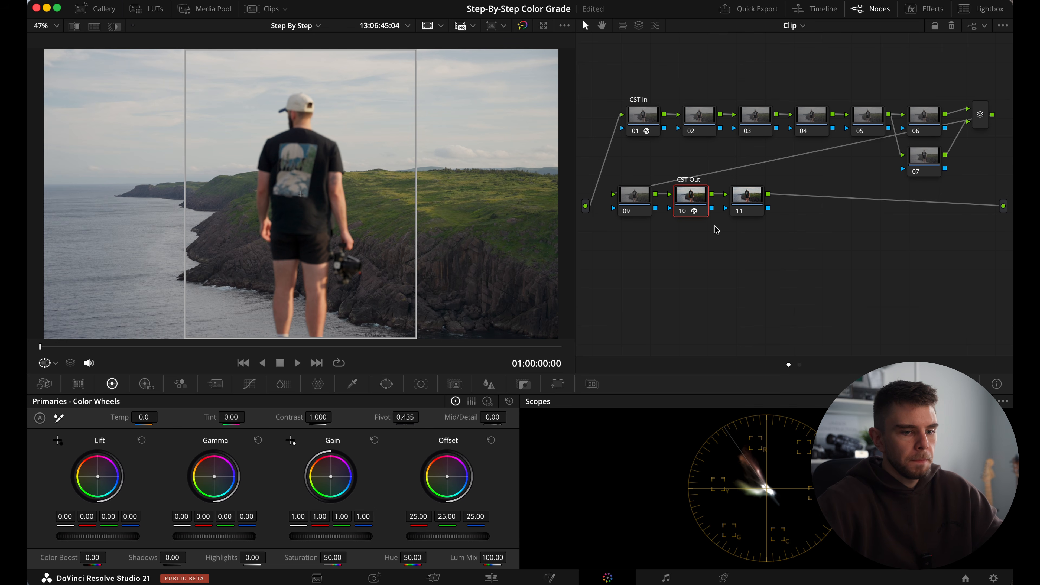
Find the Film Grain effect, apply it to node 11 and choose the 16mm 250D preset.
left_click(750, 201)
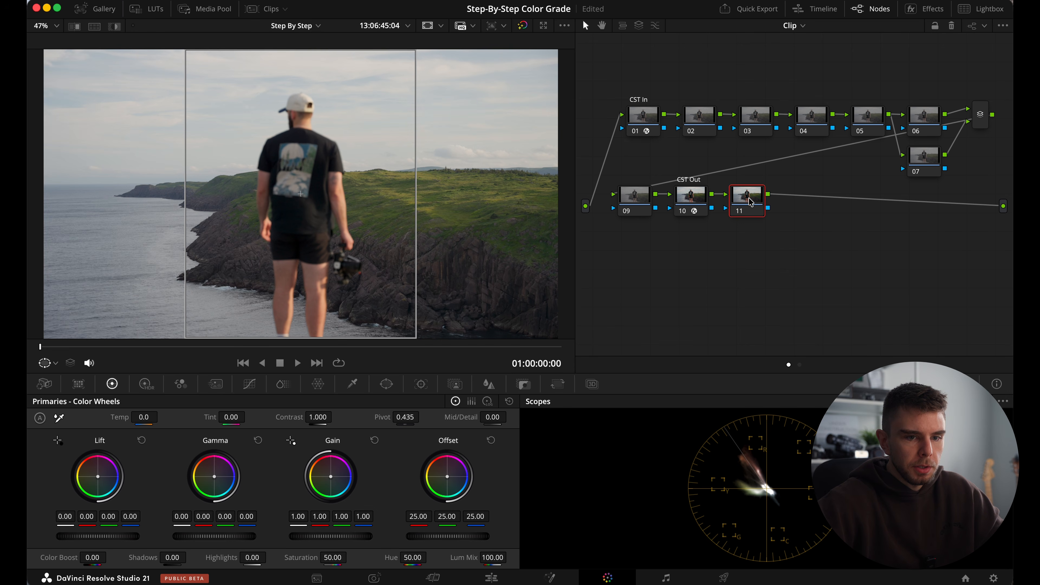
left_click(935, 8)
left_click(982, 26)
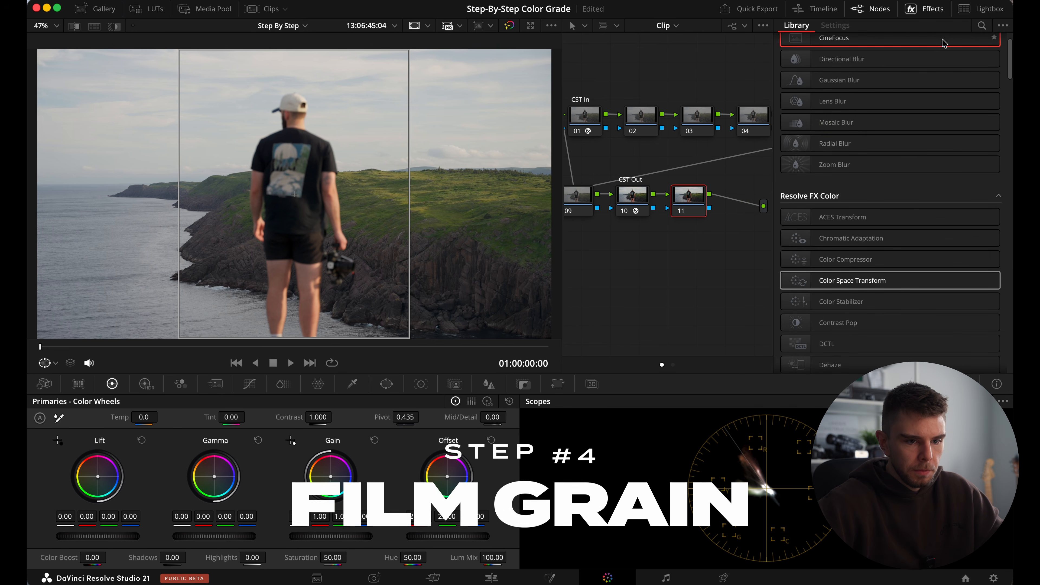
type("grain")
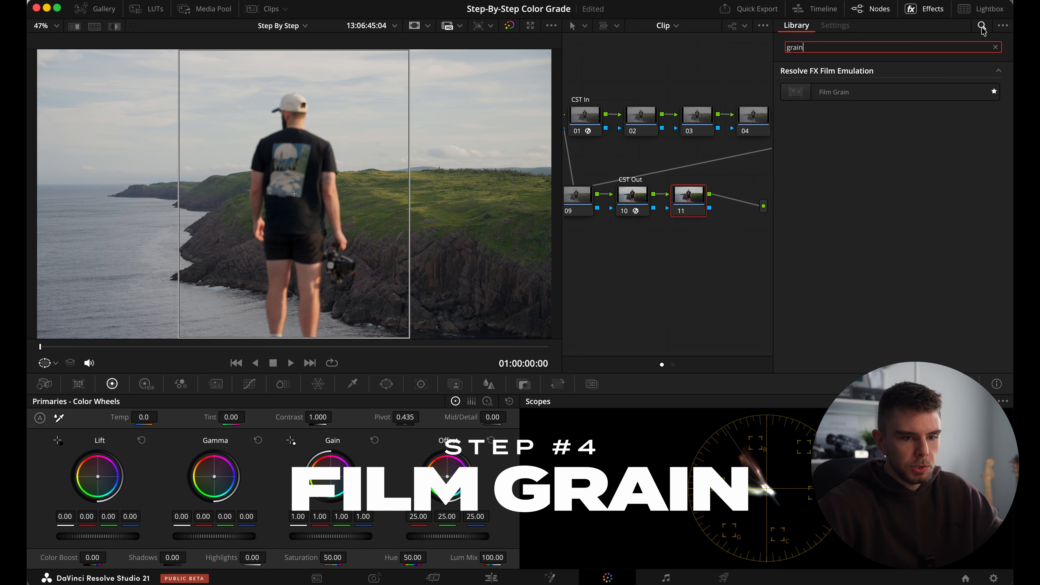
left_click(904, 94)
left_click_drag(904, 94, 688, 203)
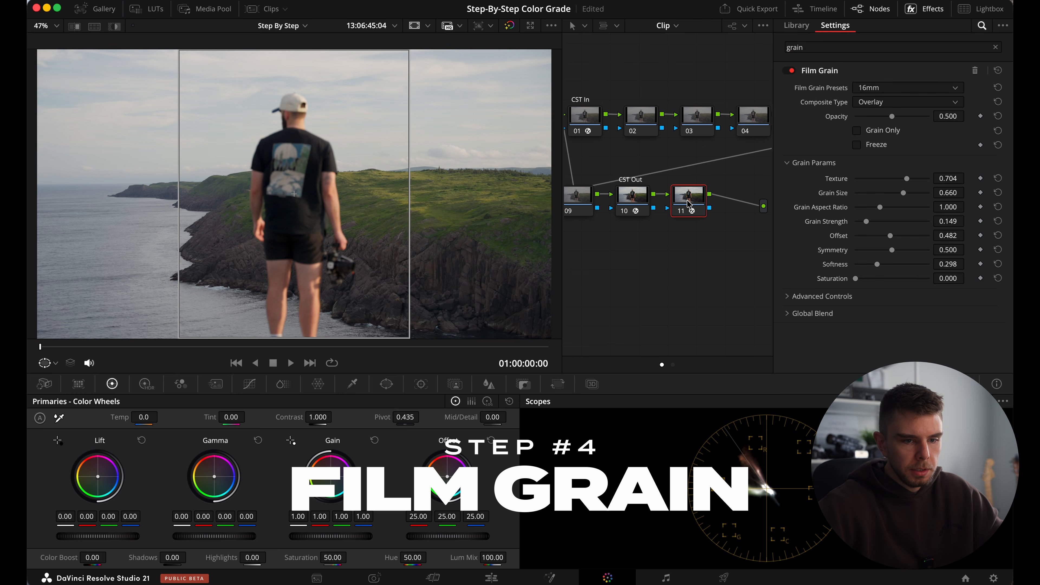
left_click(885, 91)
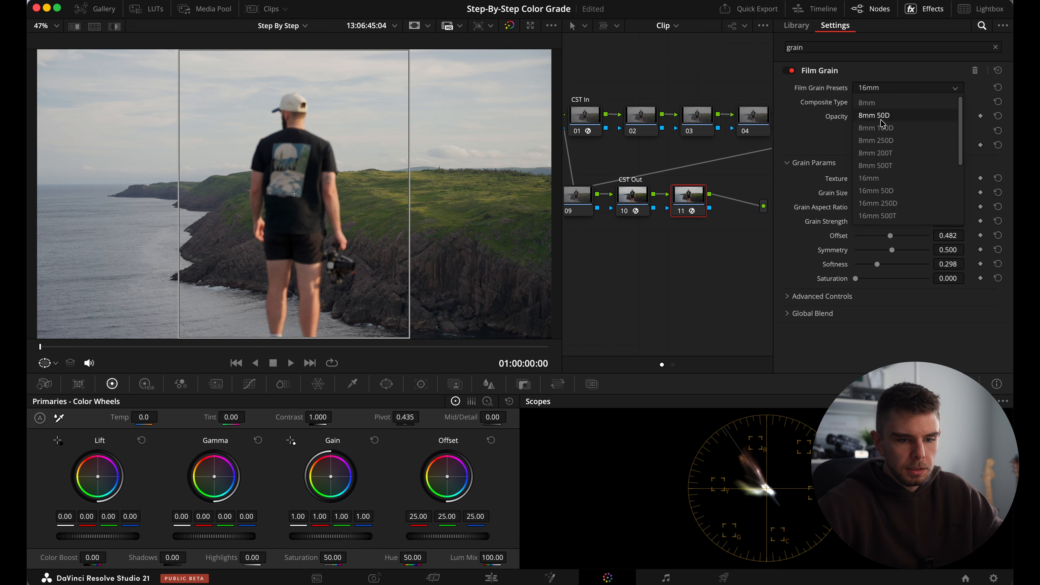
left_click(885, 204)
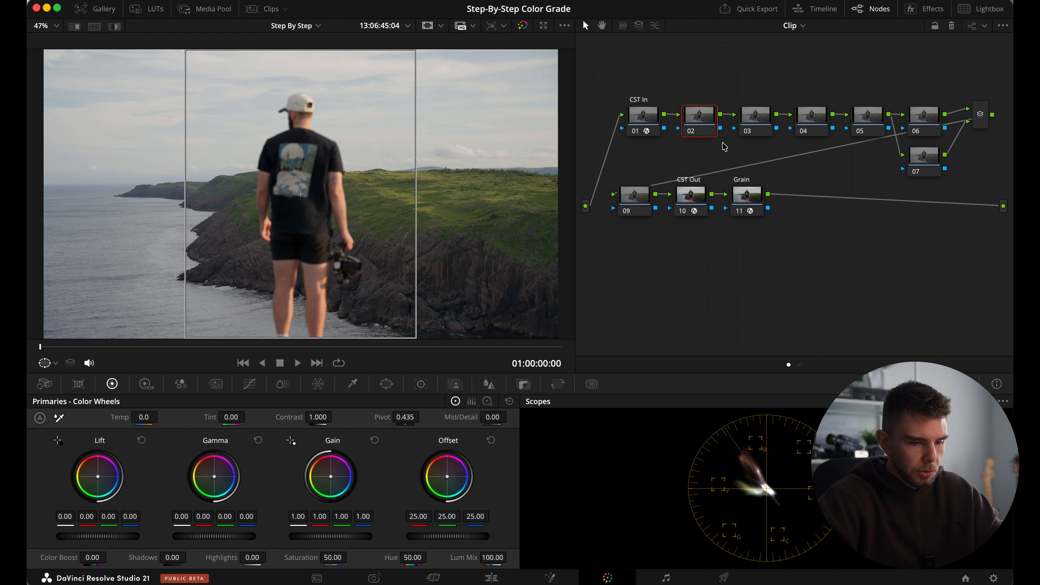
Label node 02 "Balance" and set its gamma to Linear.
type("Balance")
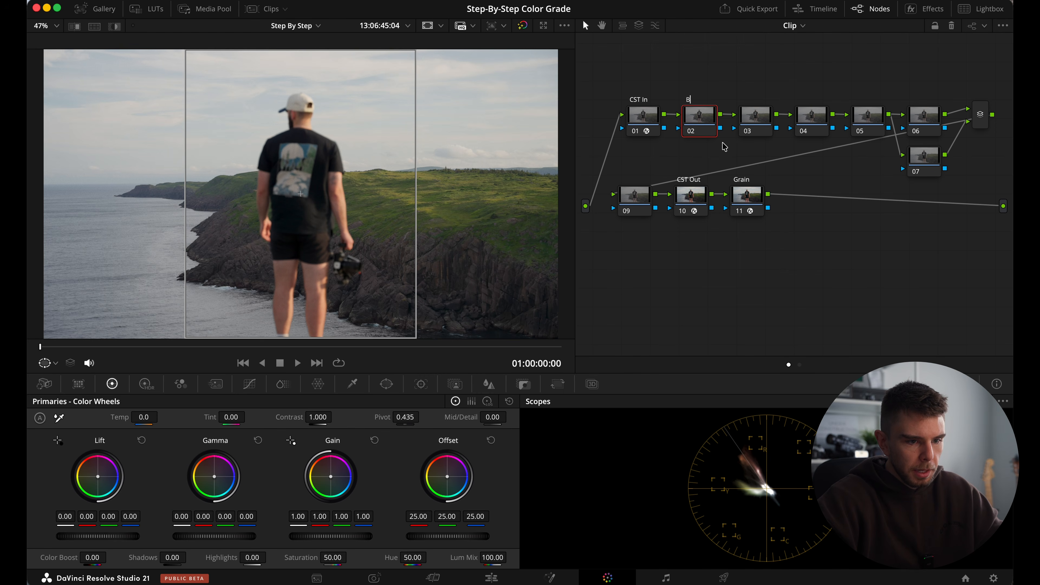
key("Return")
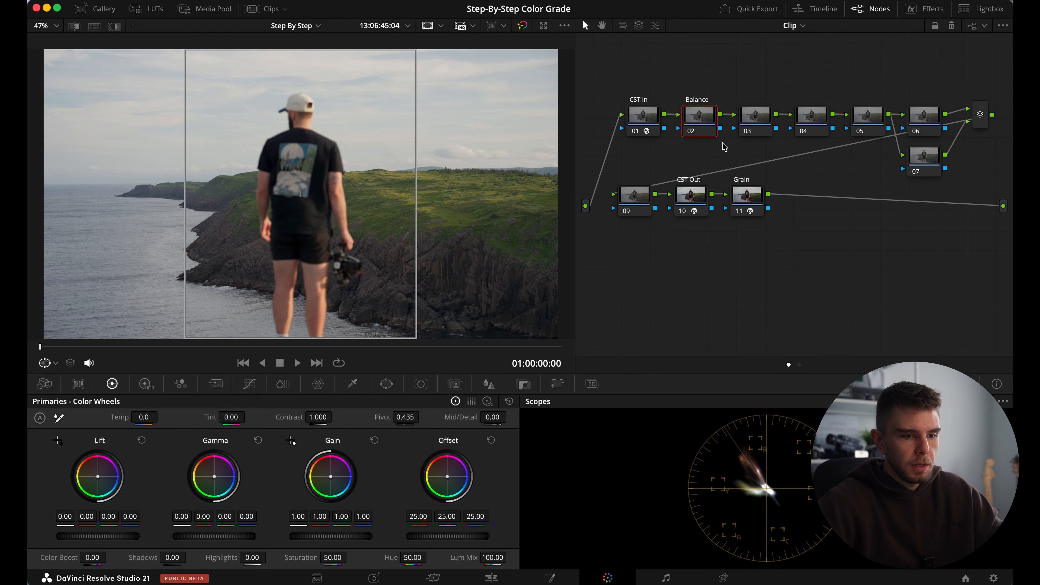
right_click(700, 115)
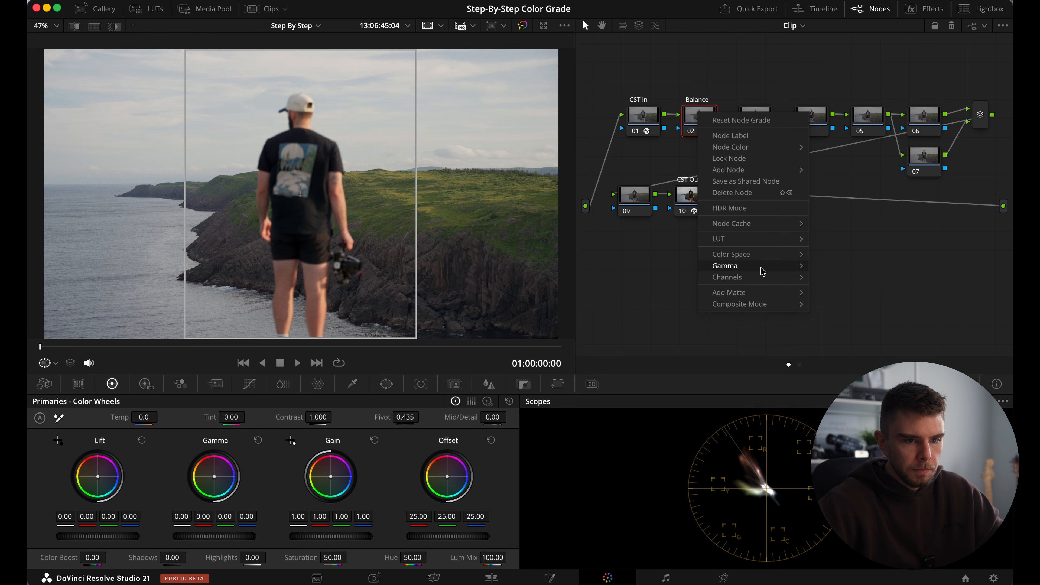
mouse_move(761, 268)
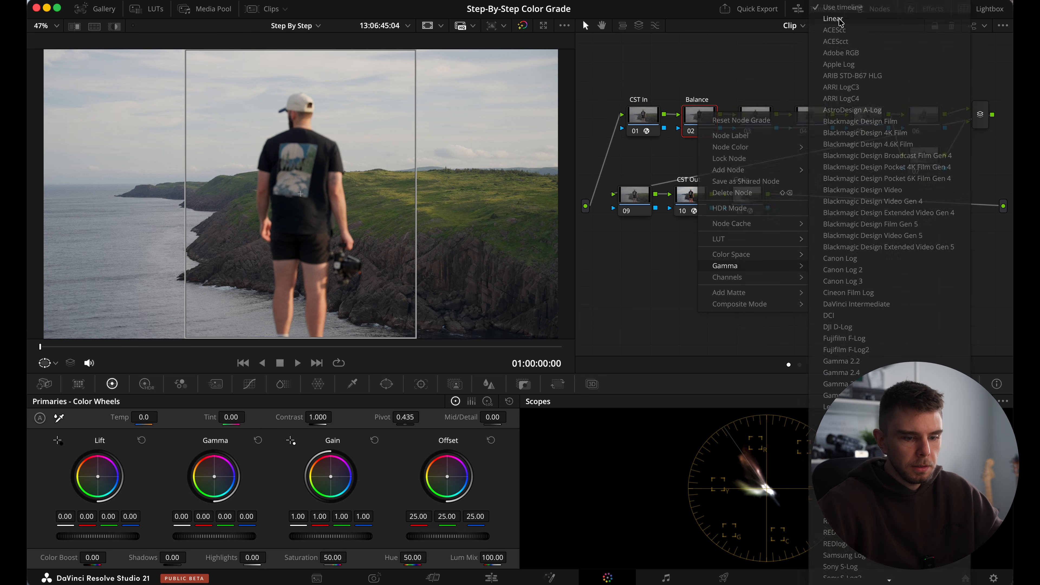
left_click(837, 30)
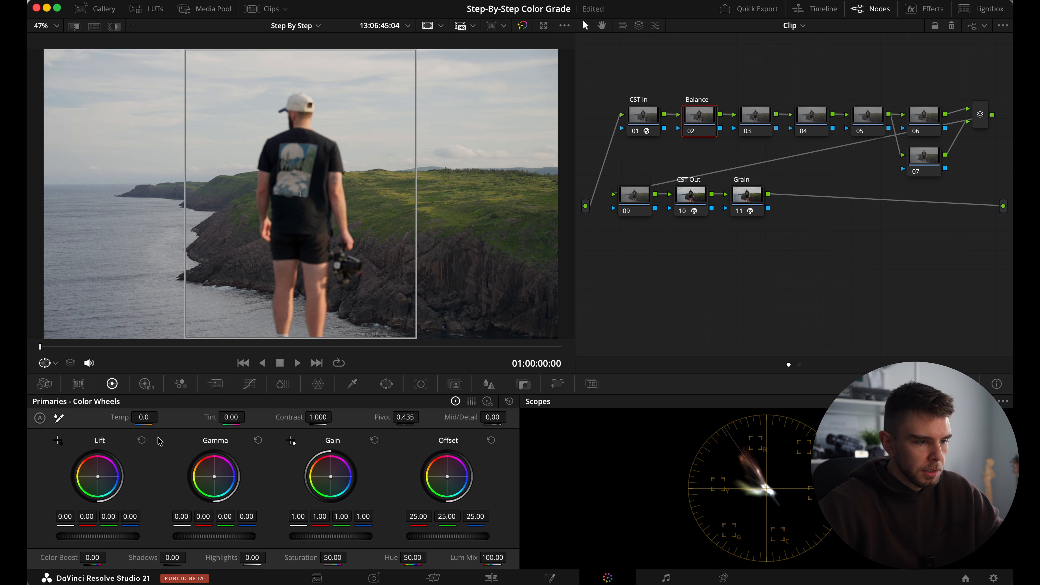
Try a cooler temperature on the Balance node and reset it to 0.
mouse_move(142, 417)
left_mouse_down()
mouse_move(221, 428)
mouse_move(87, 401)
left_mouse_up()
double_click(141, 419)
type("0")
key("Return")
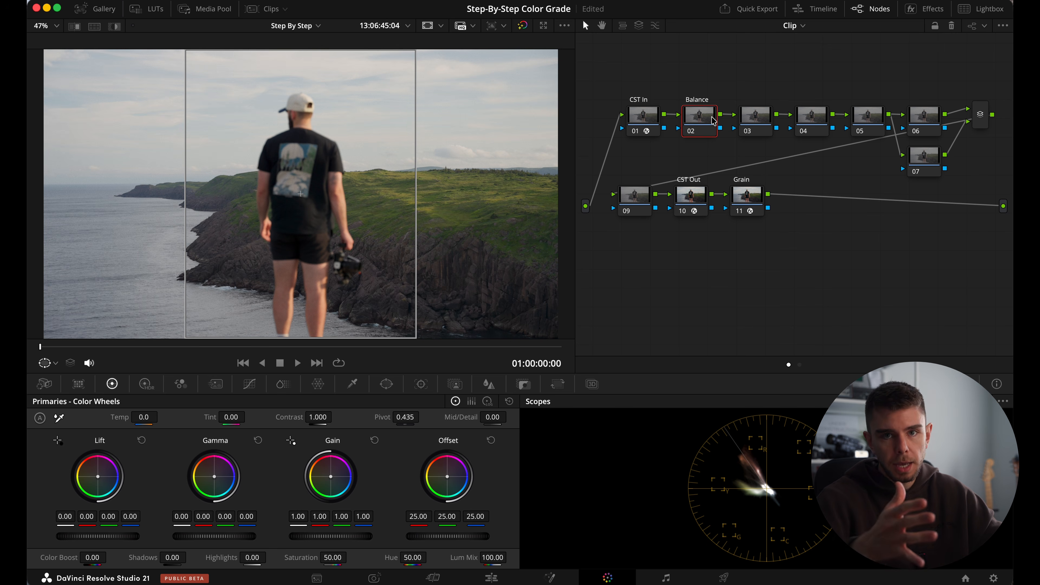
mouse_move(139, 417)
left_mouse_down()
mouse_move(245, 438)
mouse_move(139, 417)
left_mouse_up()
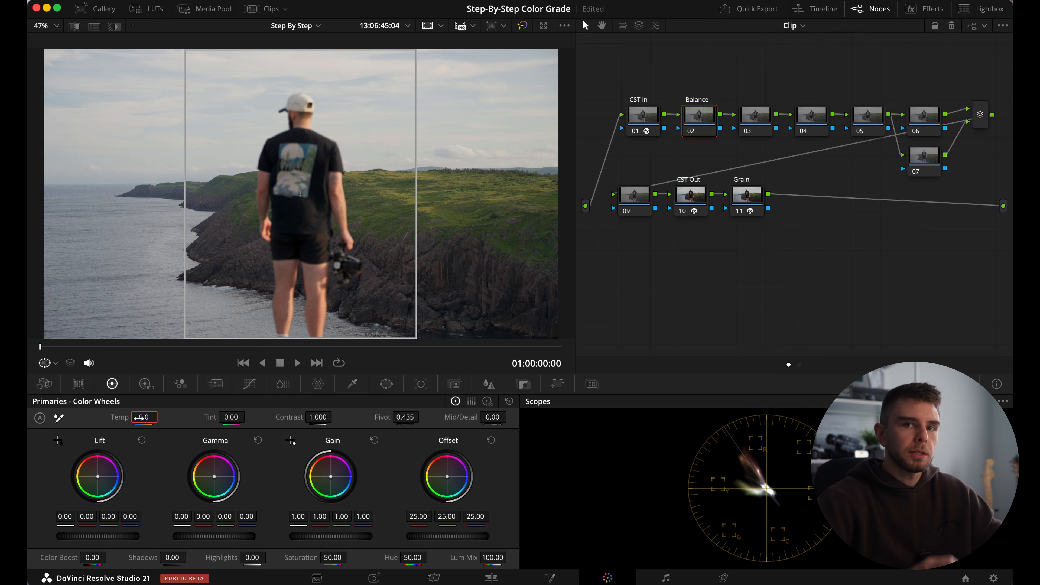
Label node 03 "Exposure".
right_click(764, 126)
left_click(772, 147)
type("Ex")
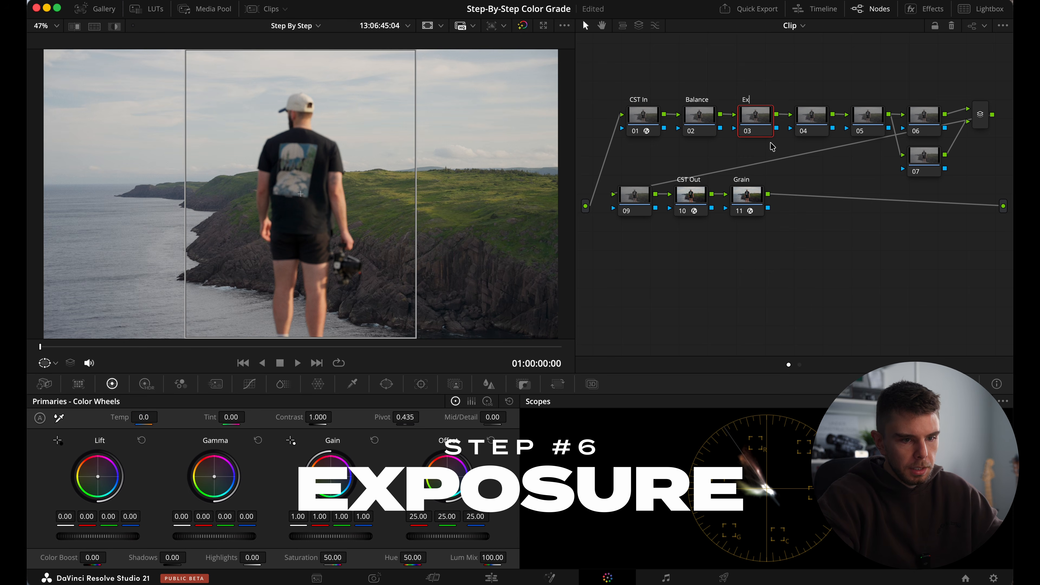
type("posure")
key("Return")
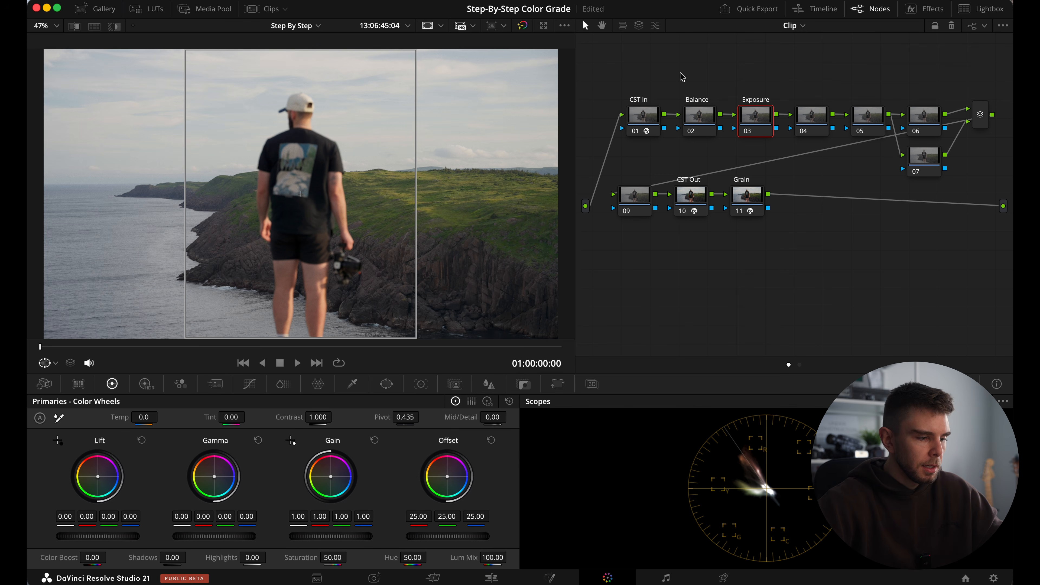
Adjust the Exposure node's global exposure slightly with the HDR color wheels on the coastal cliff clip.
left_click(145, 384)
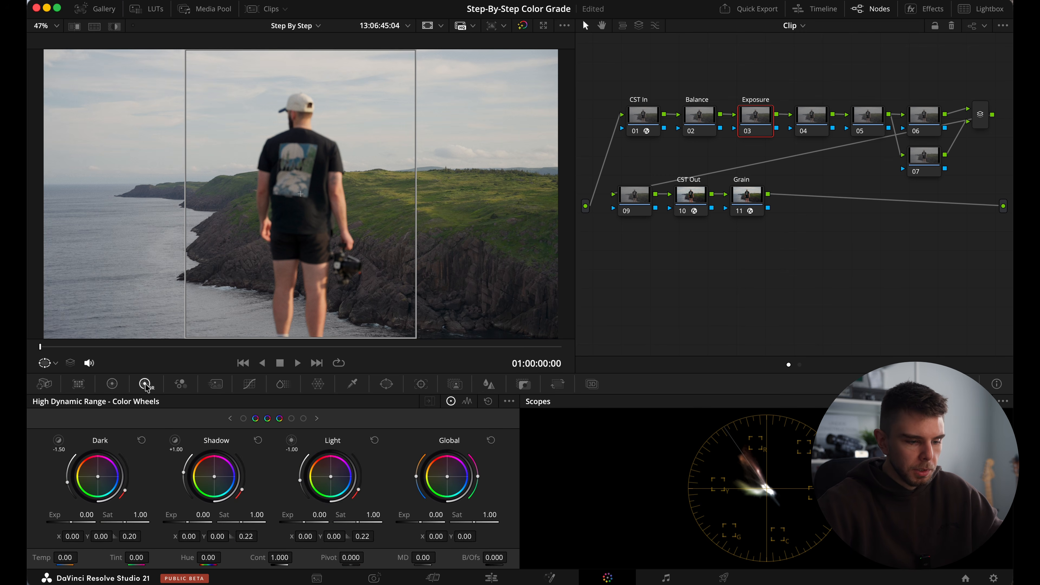
mouse_move(427, 514)
left_mouse_down()
mouse_move(494, 533)
mouse_move(412, 499)
mouse_move(487, 531)
mouse_move(432, 514)
left_mouse_up()
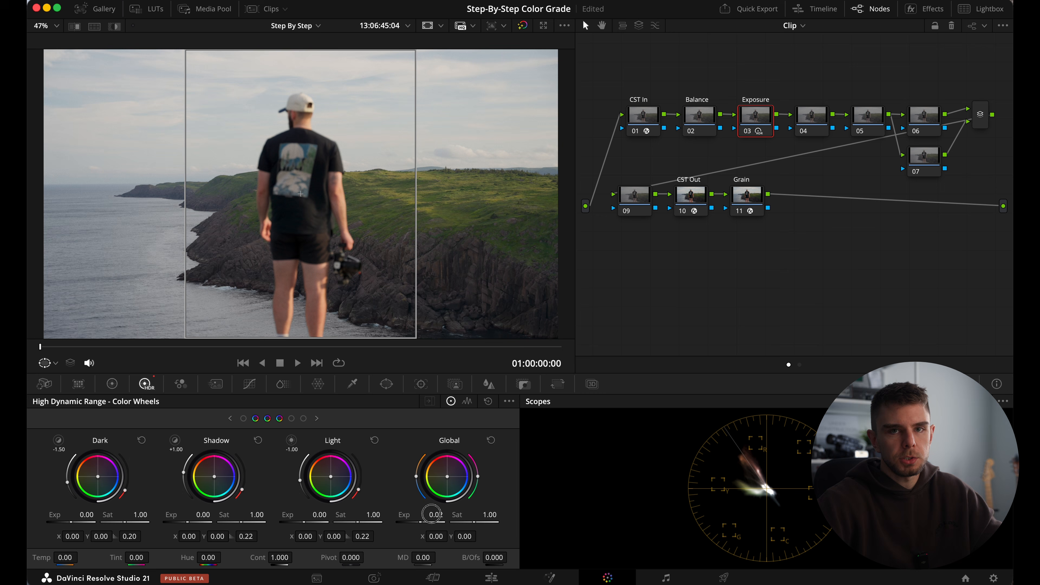
left_click_drag(430, 514, 465, 542)
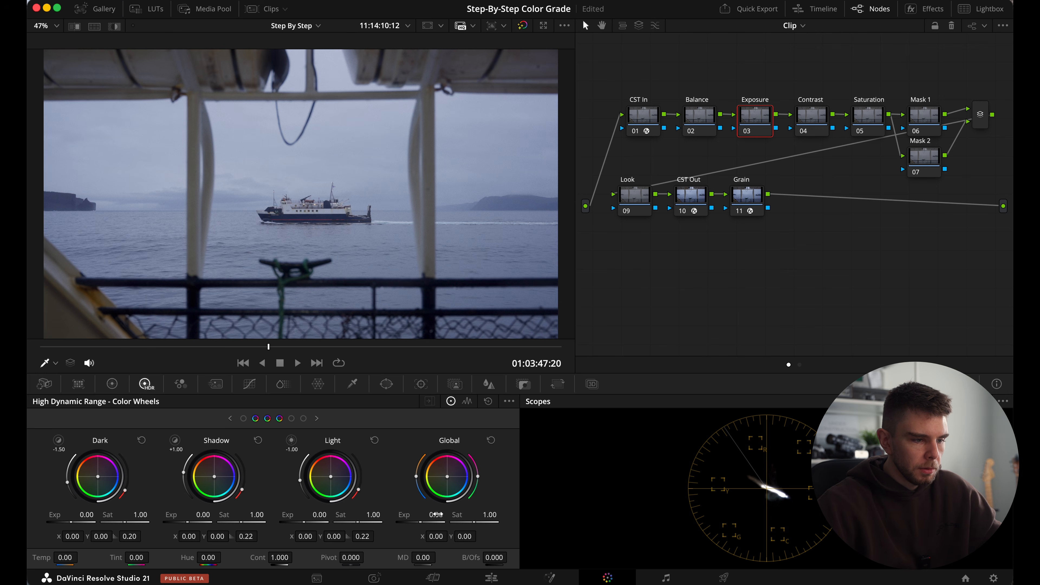
Lower the ferry clip's global exposure to about -2.5 on the Exposure node and compare with the node off and on.
left_click_drag(437, 515, 365, 303)
left_click_drag(439, 515, 449, 515)
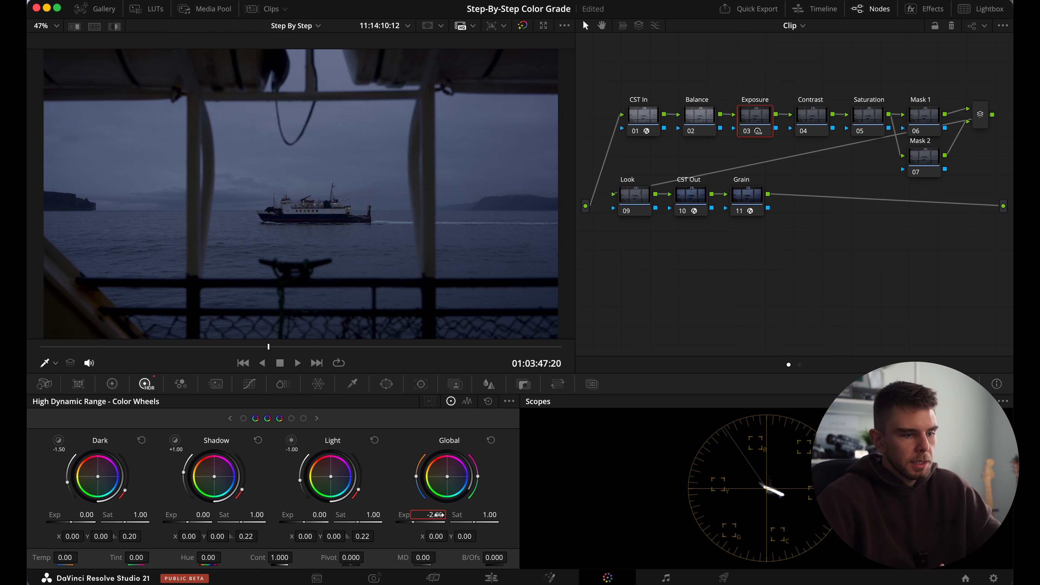
left_click(439, 516)
type("-2.5")
key("Return")
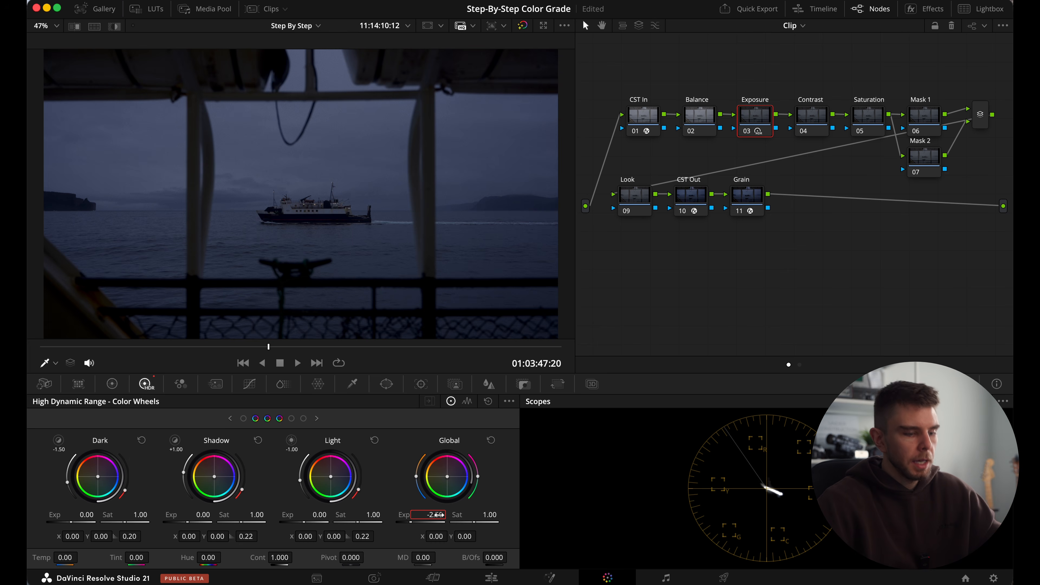
key("super+d")
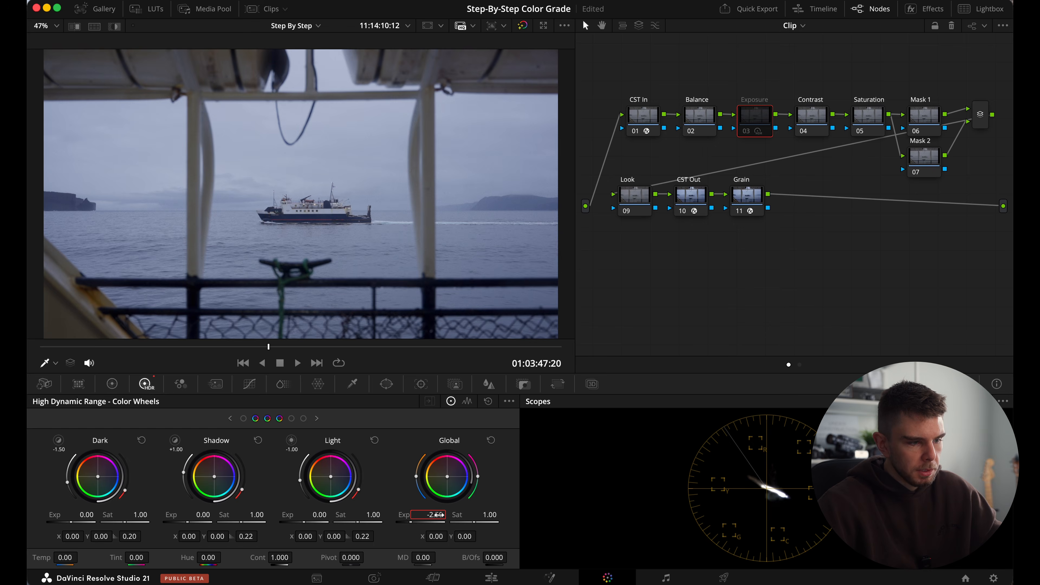
key("super+d")
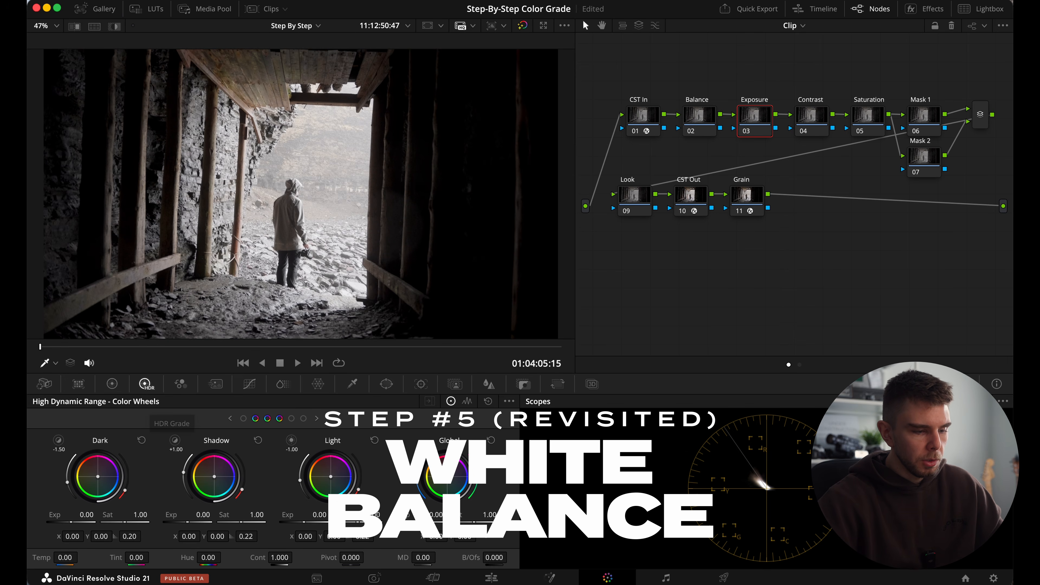
Set the tunnel clip's global exposure to -1.50 and shift the Balance node's gain toward blue: red 0.80, green 1.02, blue 1.31.
left_click_drag(436, 515, 81, 497)
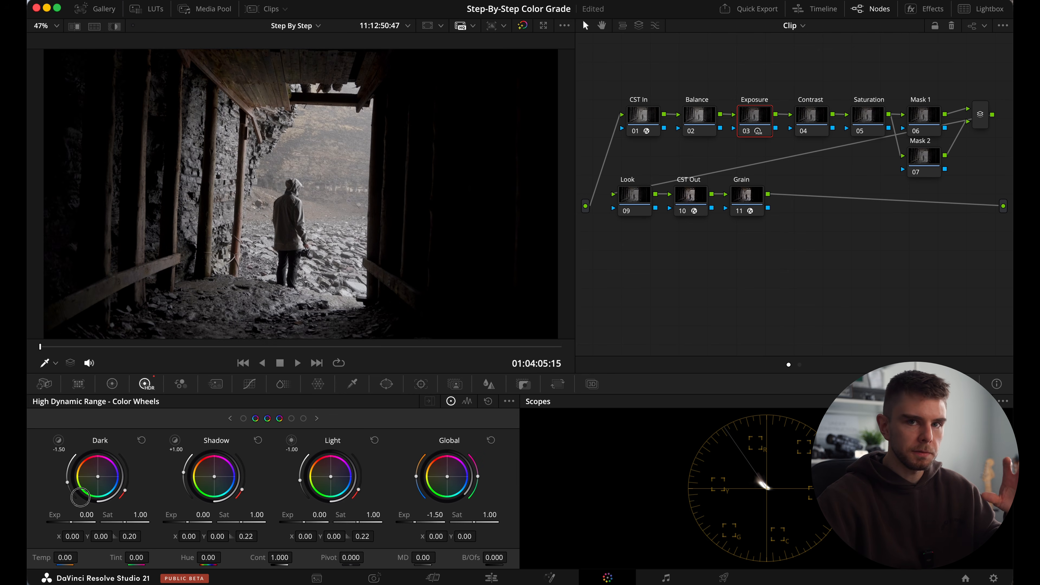
left_click(704, 116)
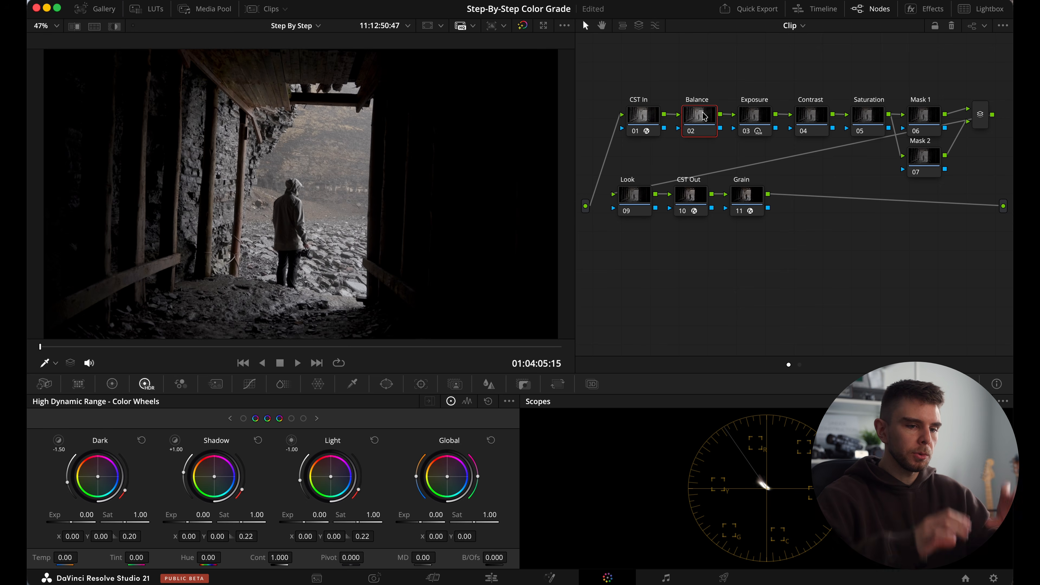
left_click(112, 384)
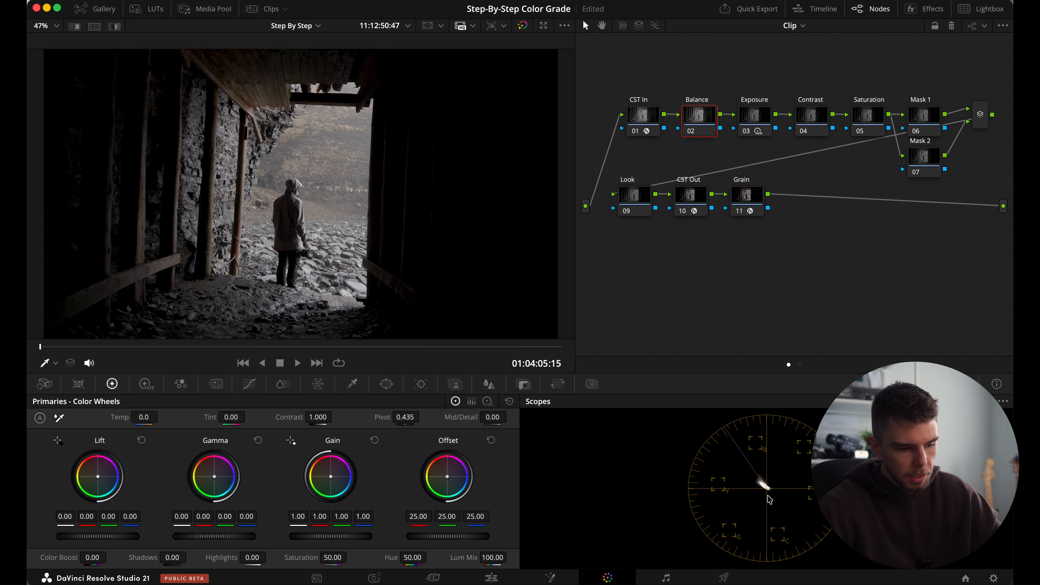
mouse_move(333, 481)
left_mouse_down()
mouse_move(306, 432)
mouse_move(366, 512)
mouse_move(401, 464)
mouse_move(300, 533)
mouse_move(345, 488)
mouse_move(337, 485)
left_mouse_up()
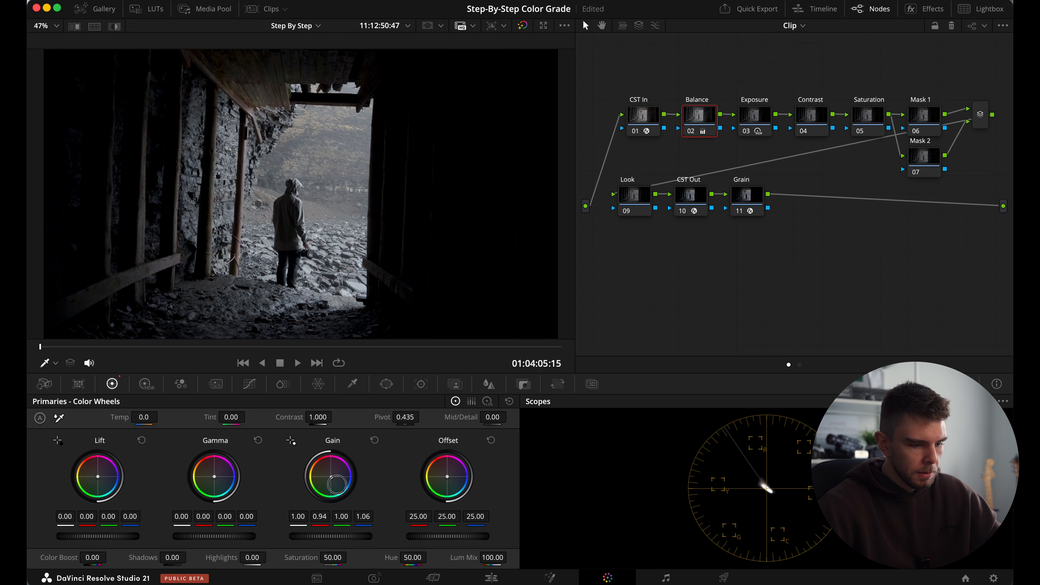
left_click(375, 441)
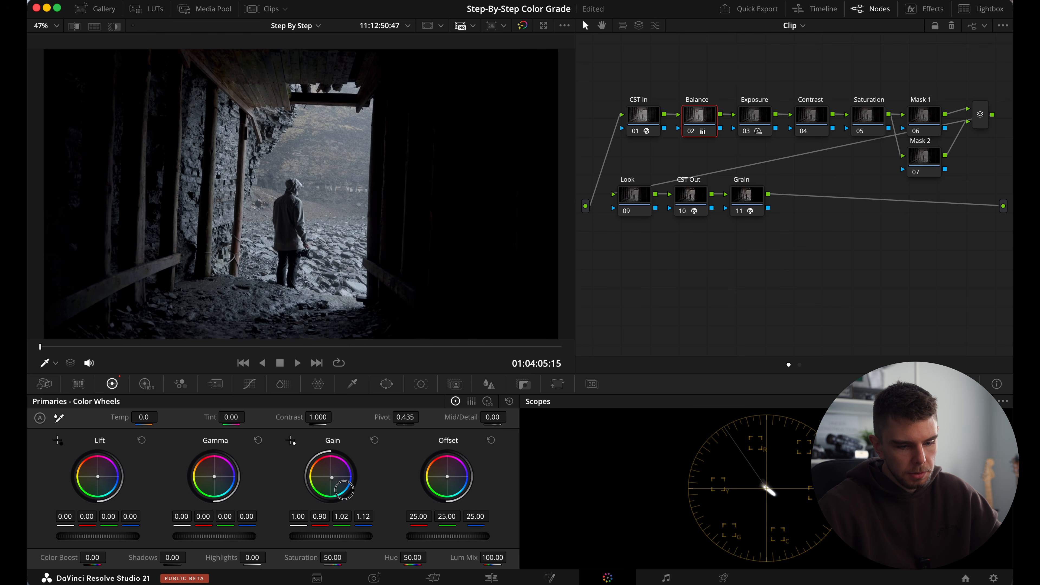
left_click_drag(345, 492, 349, 496)
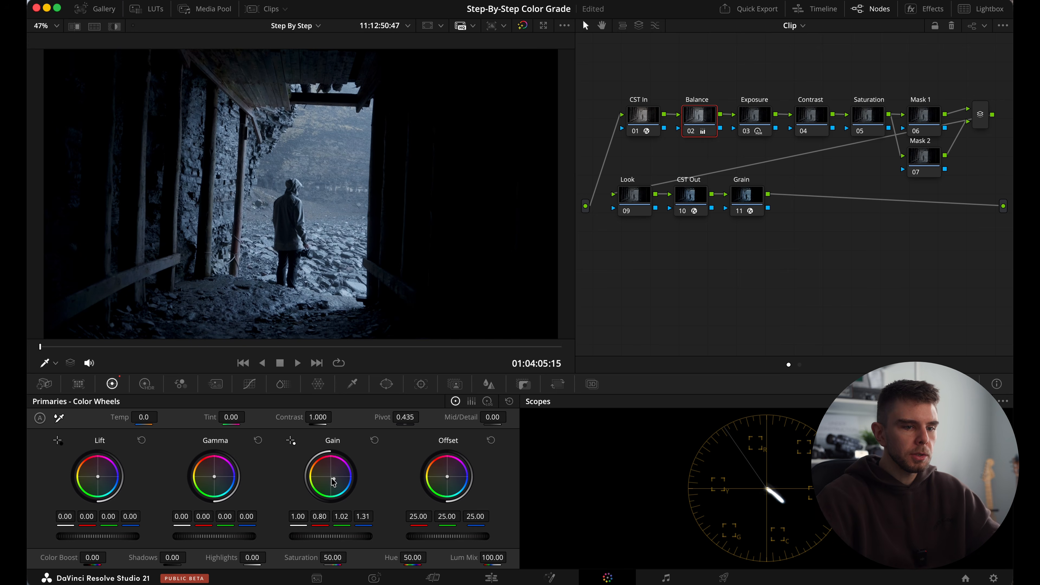
Select the Balance and Exposure nodes together and toggle them off and on to compare the tunnel shot before and after.
left_click_drag(696, 76, 785, 139)
key("super+d")
key("super+d")
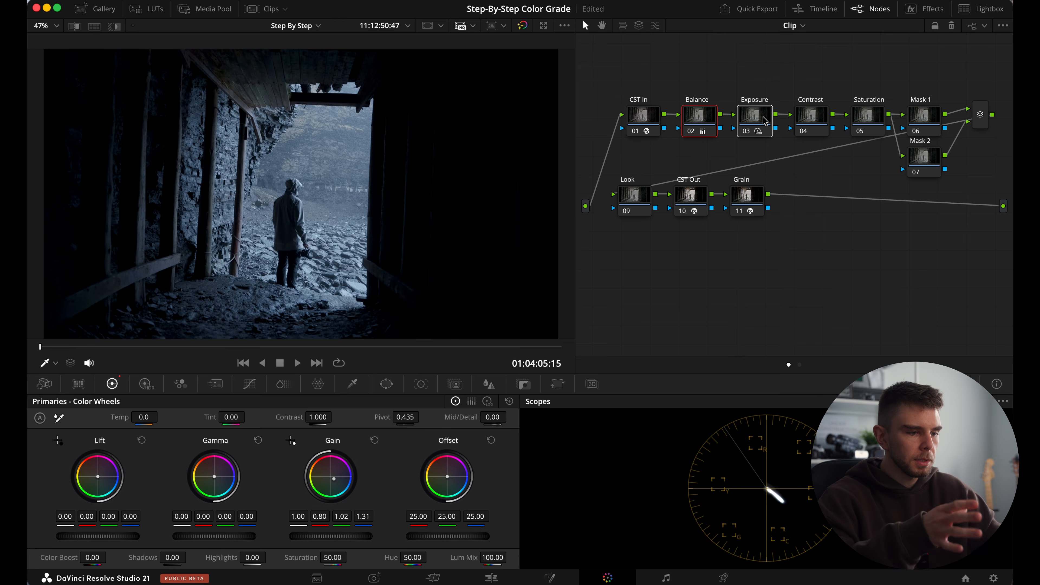
key("super+d")
key("super+d")
key("super+d")
key("super+d")
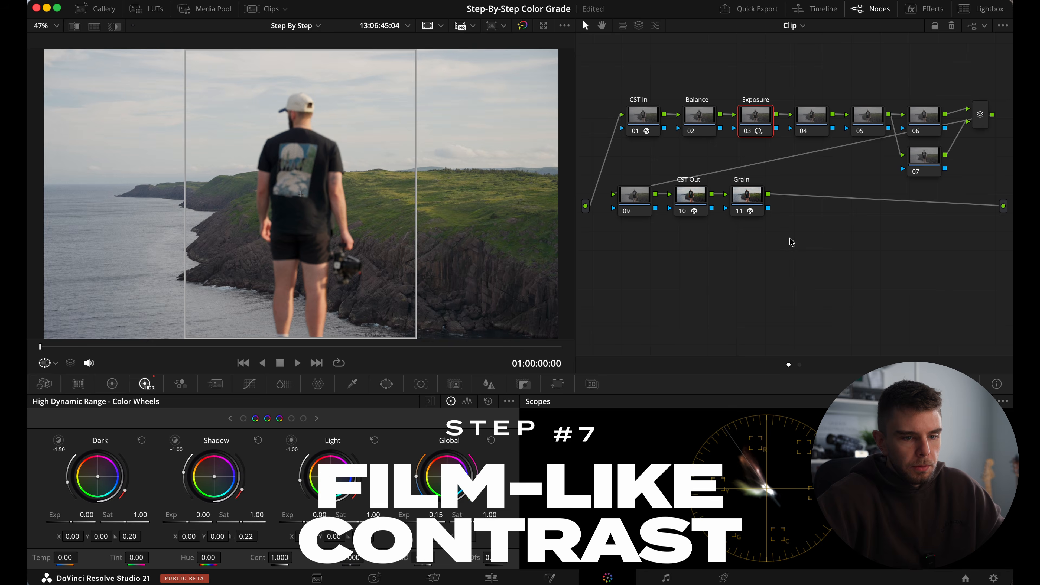
Label node 04 "Contrast" on the coastal cliff clip.
right_click(813, 134)
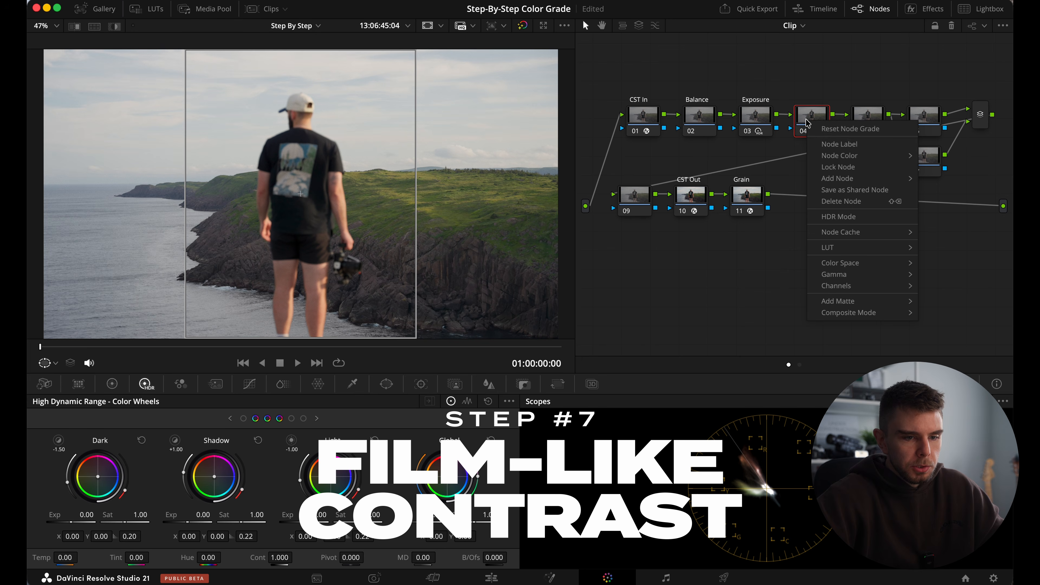
left_click(820, 146)
type("Contrast")
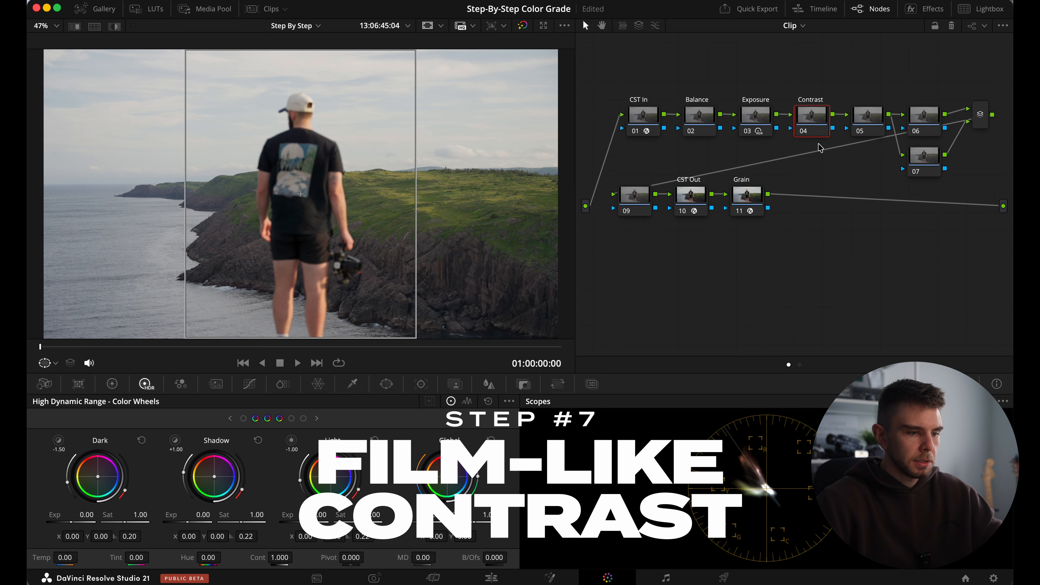
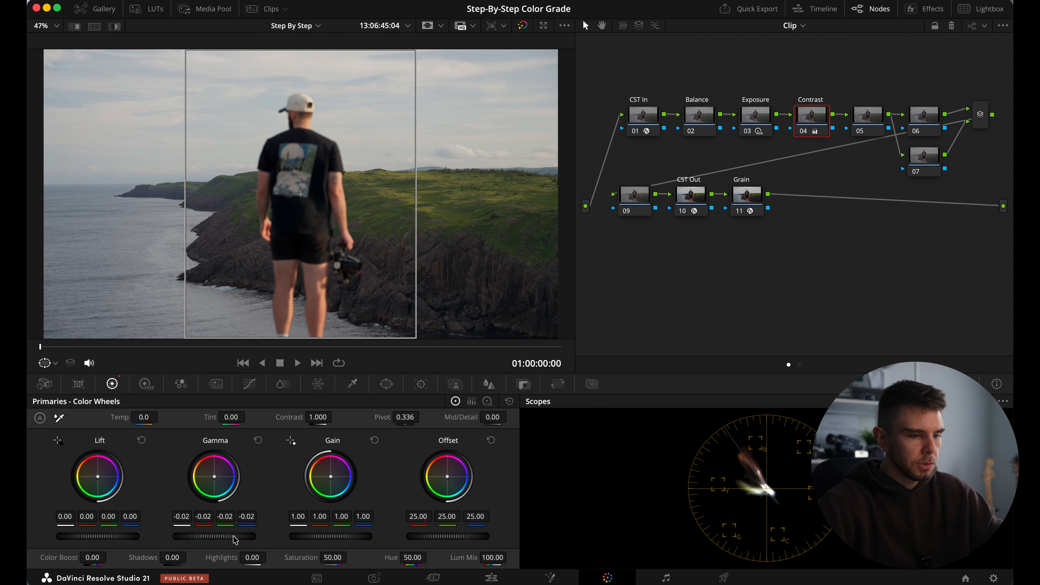
Toggle the Contrast node off and on to check the cliff shot, and raise the node's gain to 1.07.
key("super+d")
key("super+d")
key("super+d")
key("super+d")
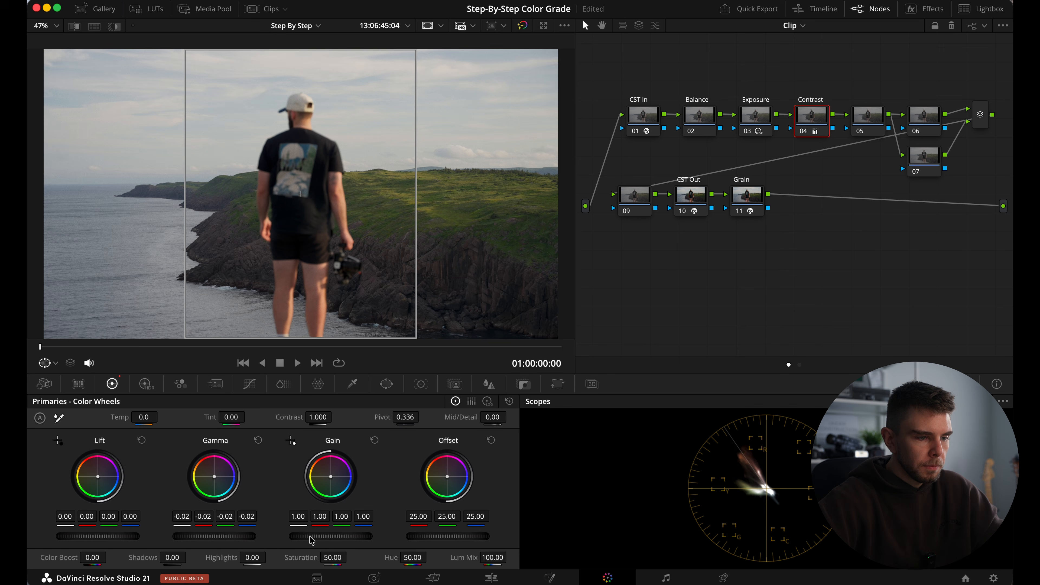
left_click_drag(311, 537, 381, 545)
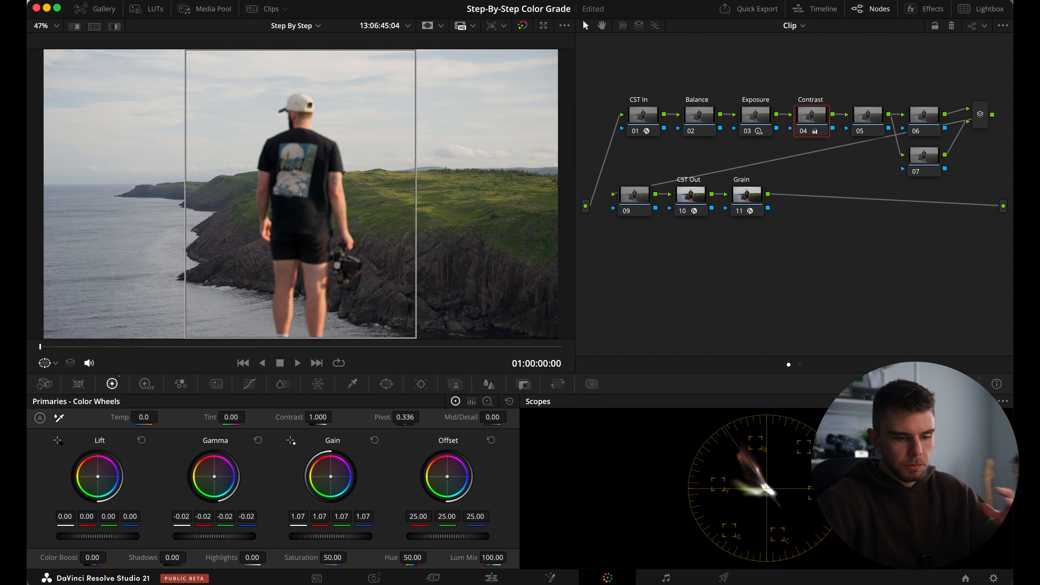
Switch the scope to the waveform and compare its trace with the Contrast node off and on.
left_click(946, 429)
key("super+d")
key("super+d")
key("super+d")
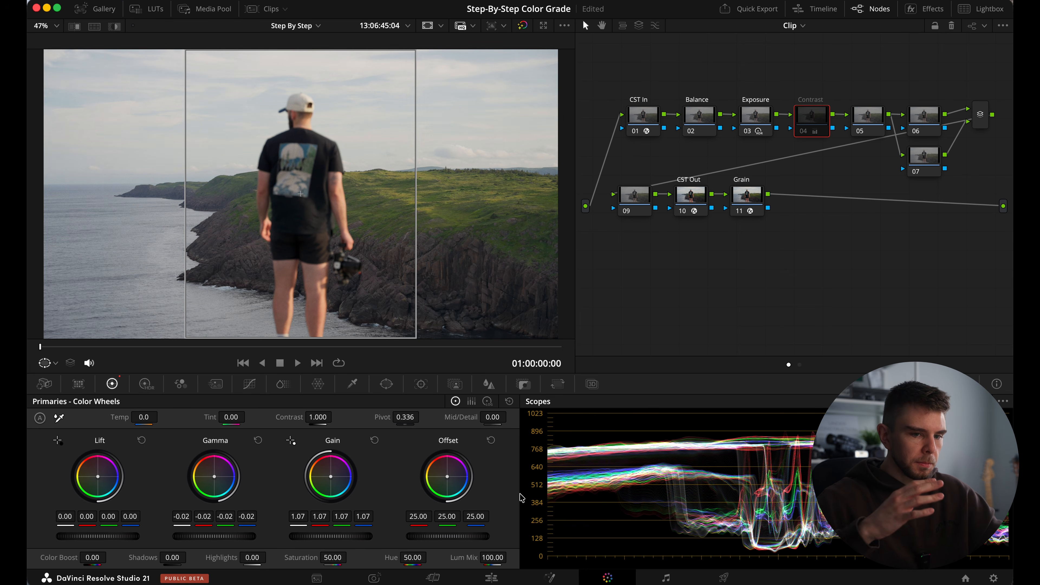
key("super+d")
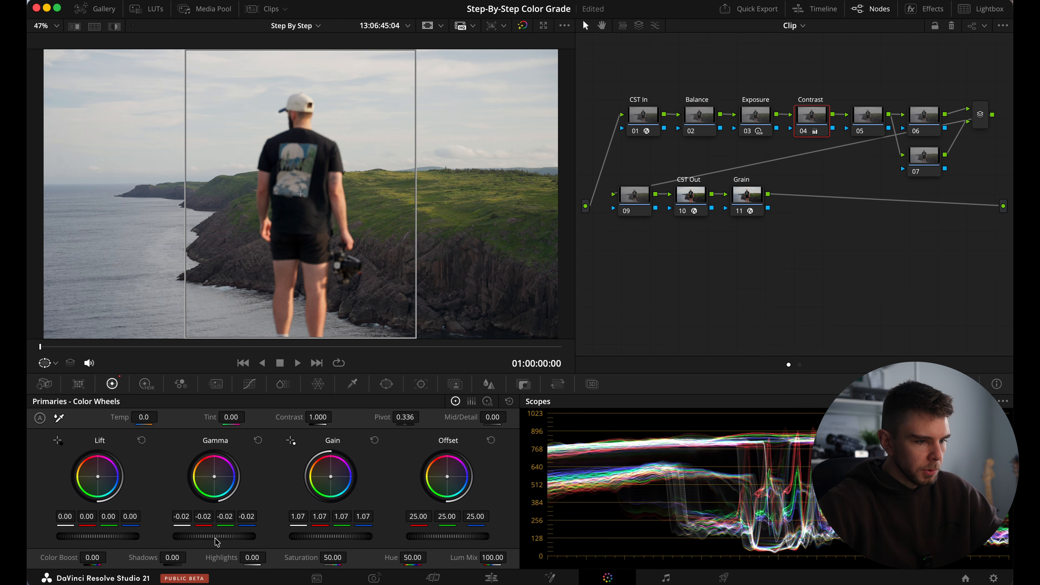
Strengthen the contrast on the Contrast node by lowering gamma to -0.05 and raising gain to 1.17.
left_click_drag(215, 537, 177, 539)
left_click_drag(314, 534, 339, 535)
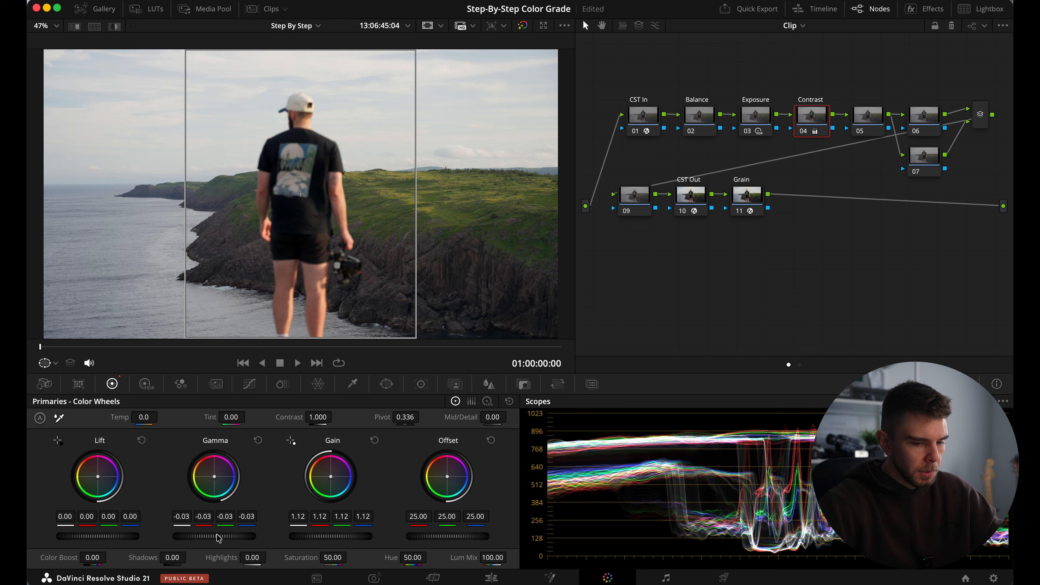
left_click_drag(213, 538, 194, 539)
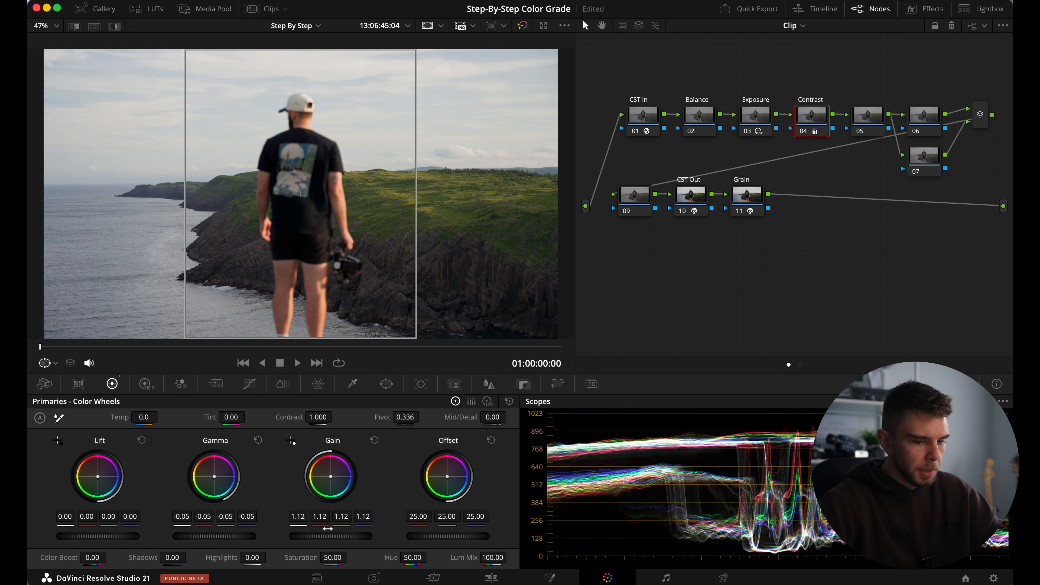
left_click_drag(327, 536, 362, 546)
Toggle the Contrast node off and on repeatedly to examine its effect on the cliff shot and the waveform.
key("super+d")
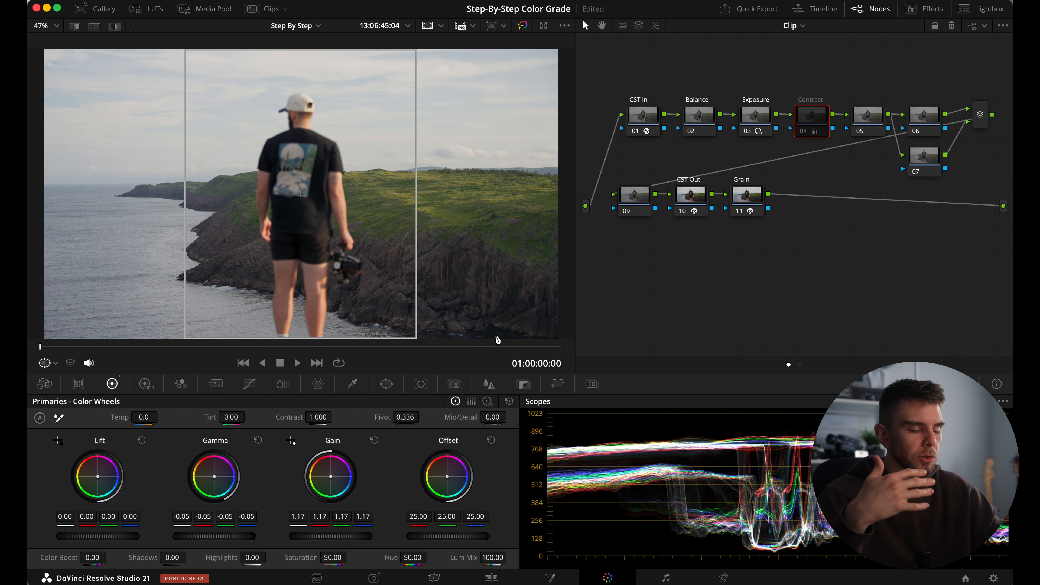
key("super+d")
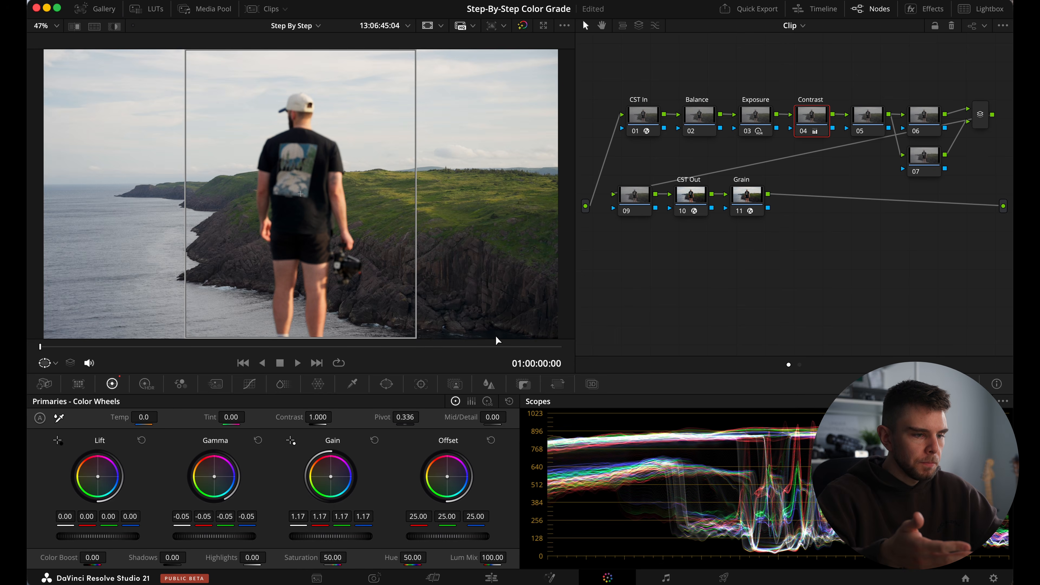
key("super+d")
key("super+d")
key("super+d")
key("super+d")
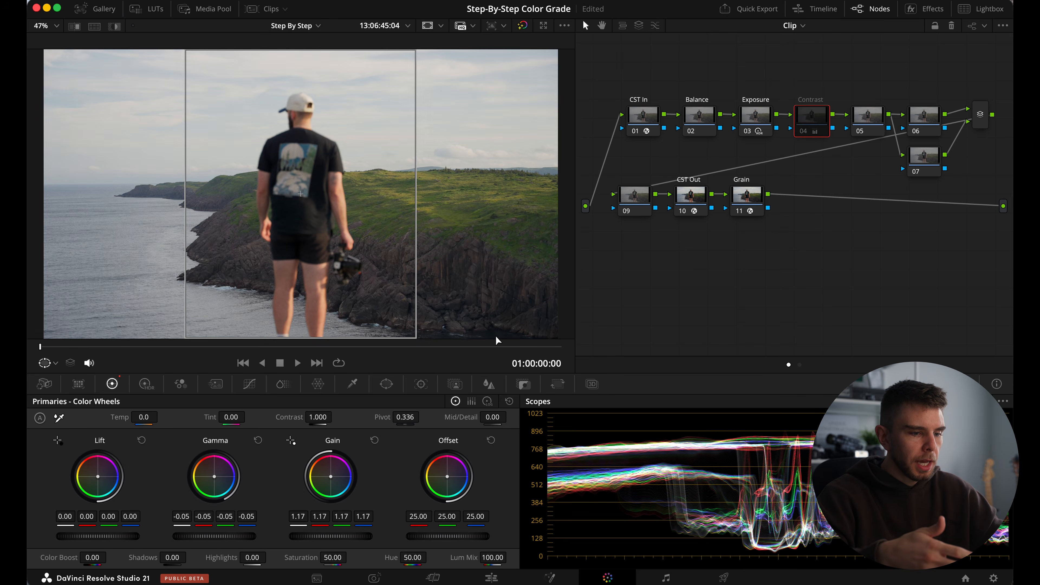
key("super+d")
key("super+d")
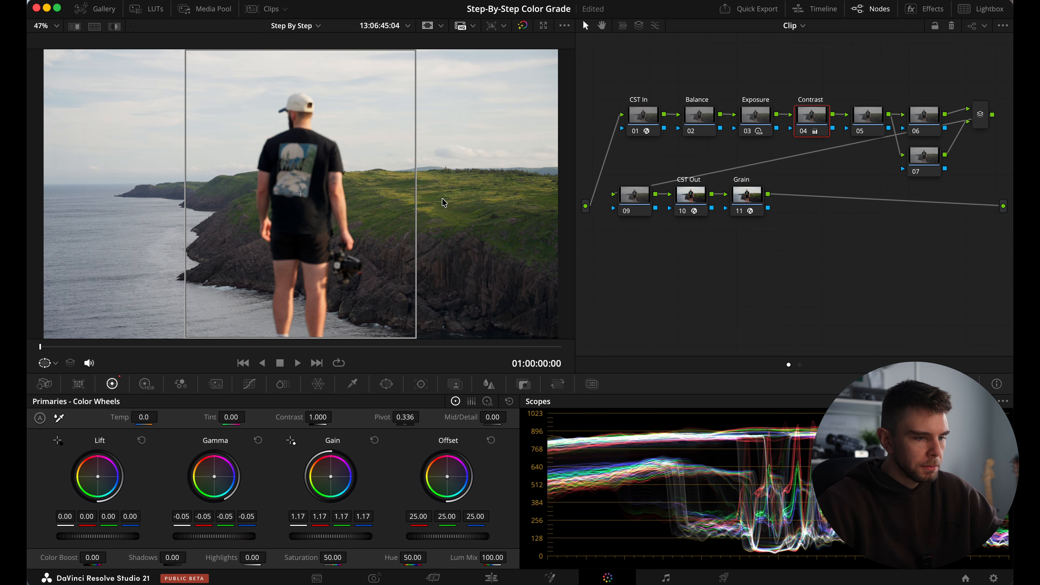
key("super+d")
key("super+d")
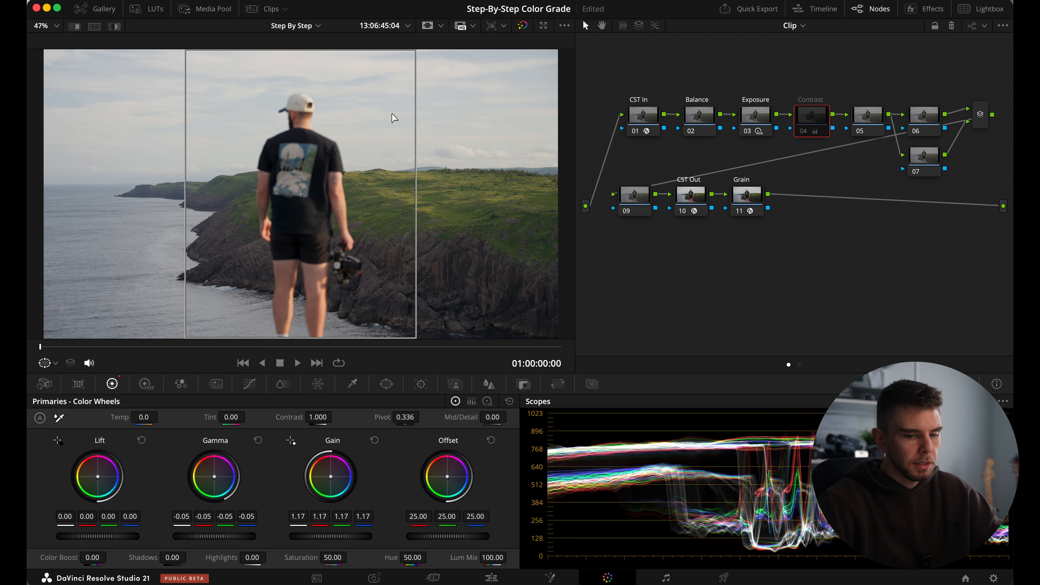
key("super+d")
key("super+d")
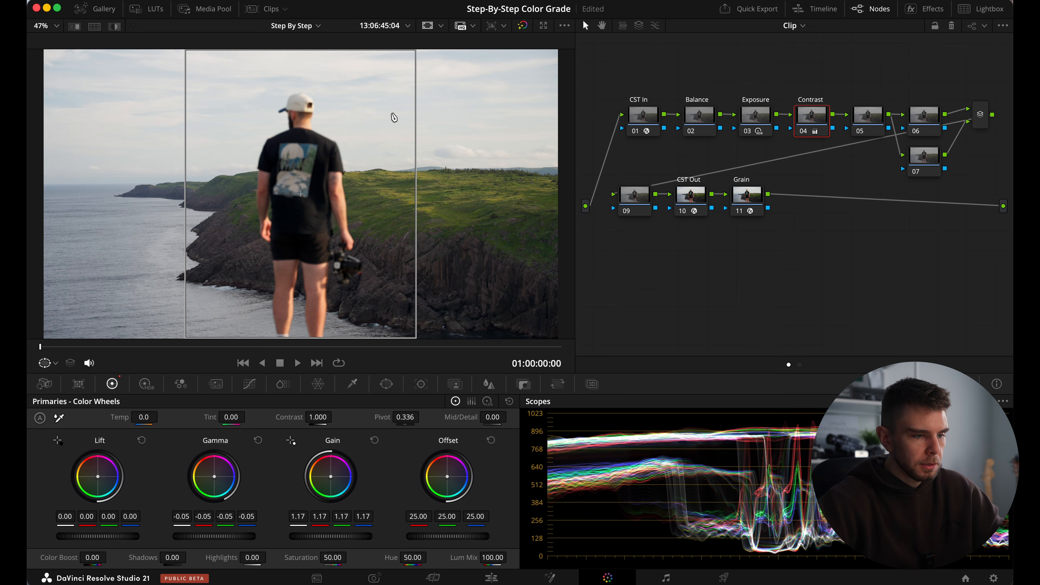
key("super+d")
key("super+d")
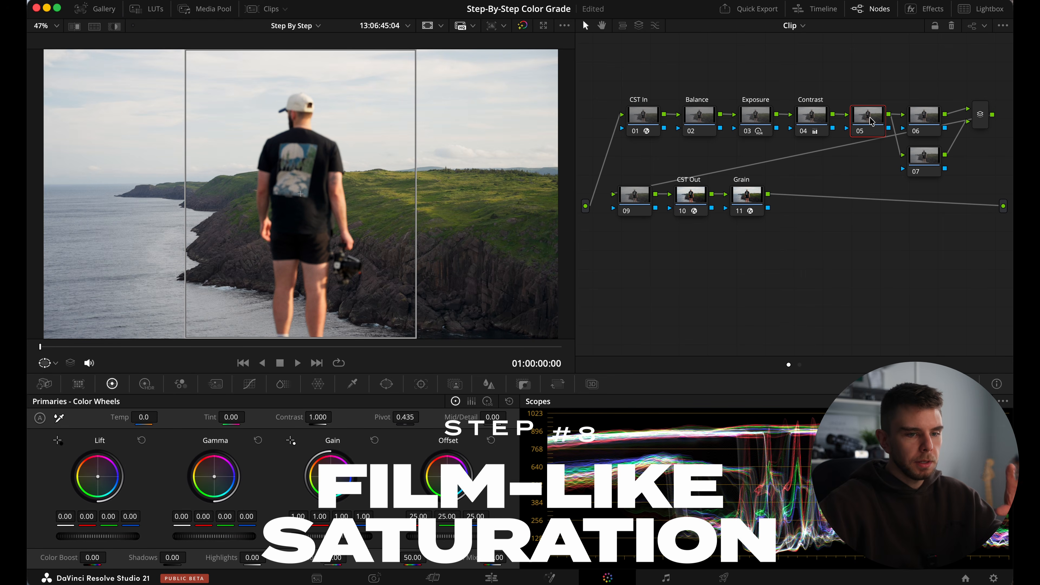
Set node 05's color space to HSV and disable Channel 1 and Channel 3 so only Channel 2 stays active.
left_click(869, 117)
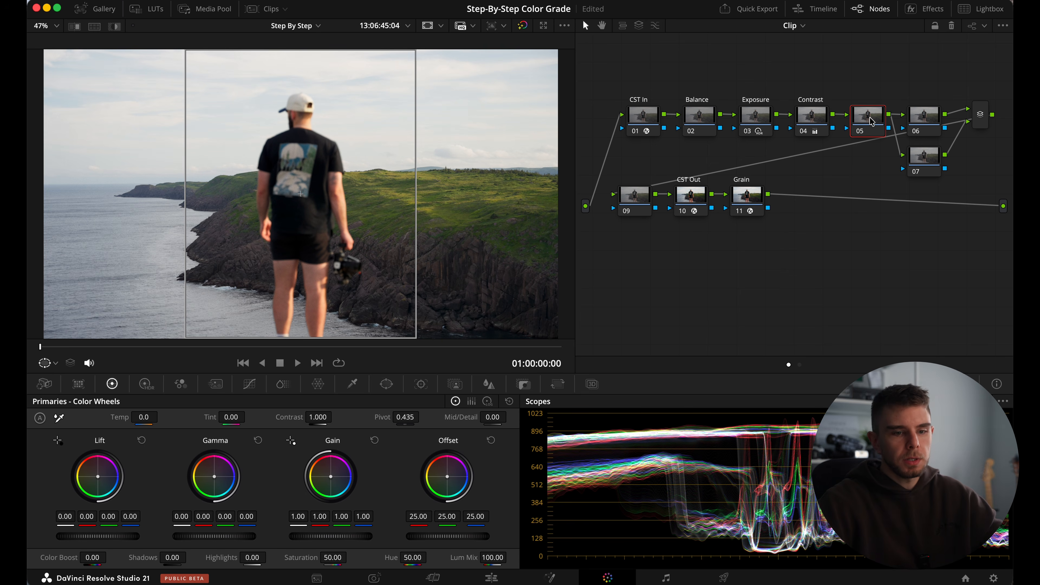
right_click(872, 120)
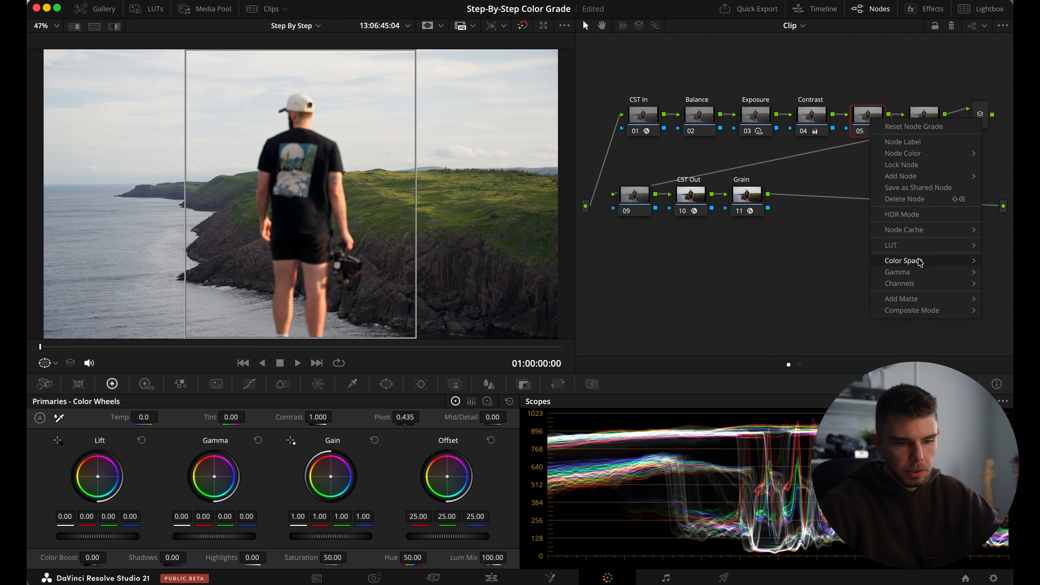
mouse_move(920, 261)
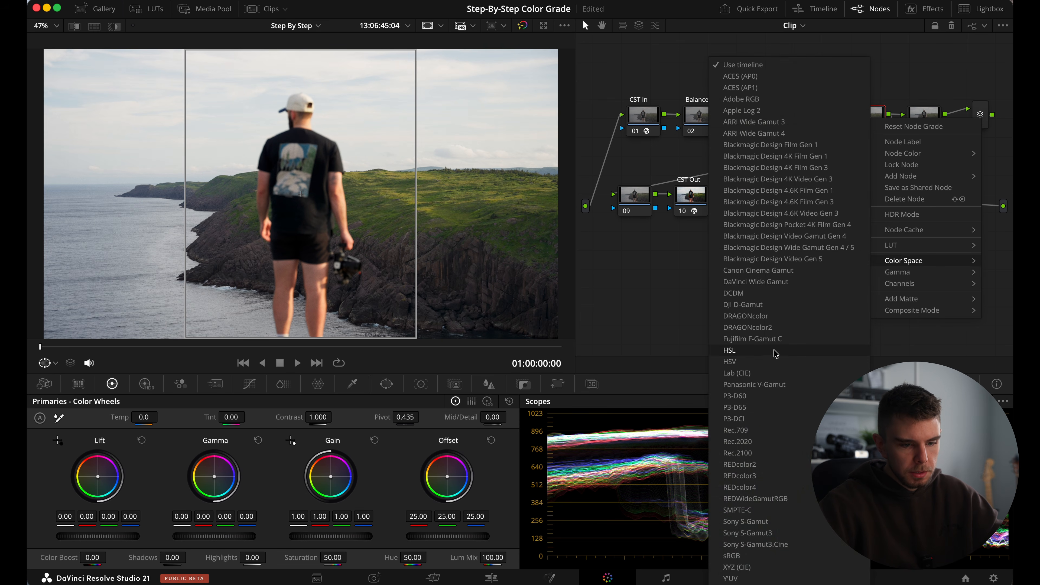
left_click(775, 363)
right_click(865, 122)
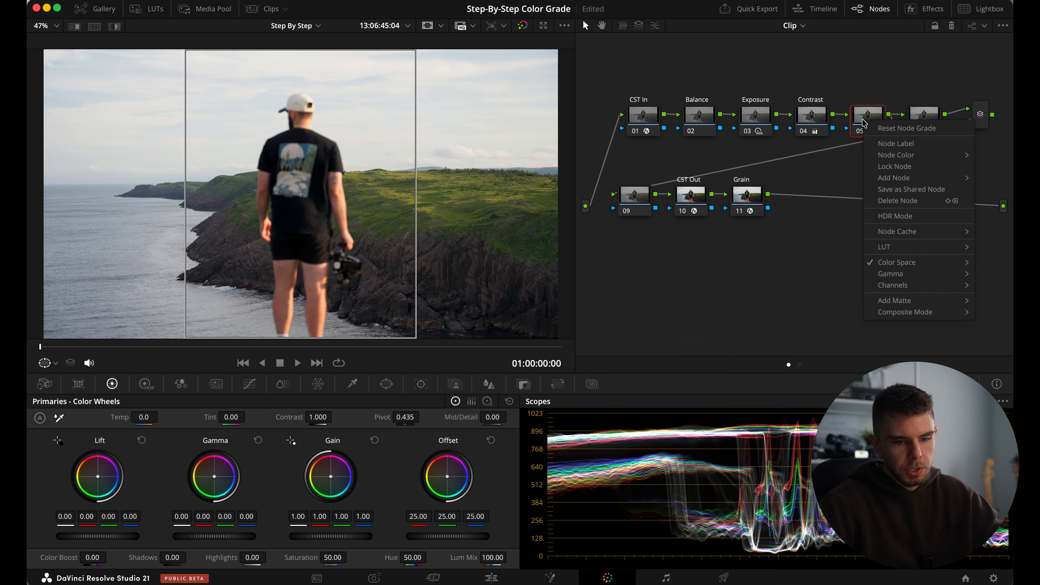
mouse_move(905, 288)
left_click(839, 286)
right_click(873, 115)
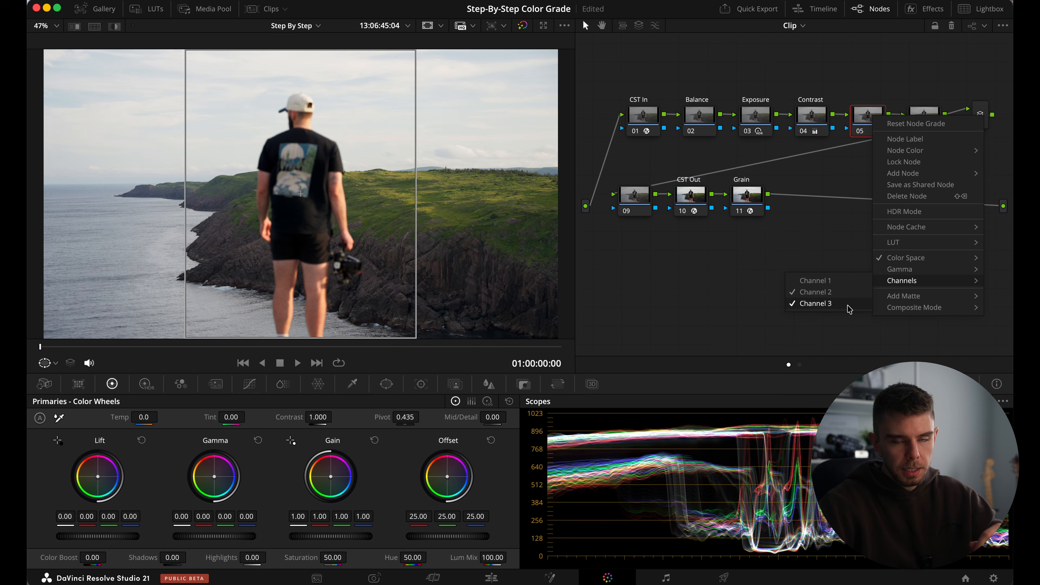
left_click(850, 308)
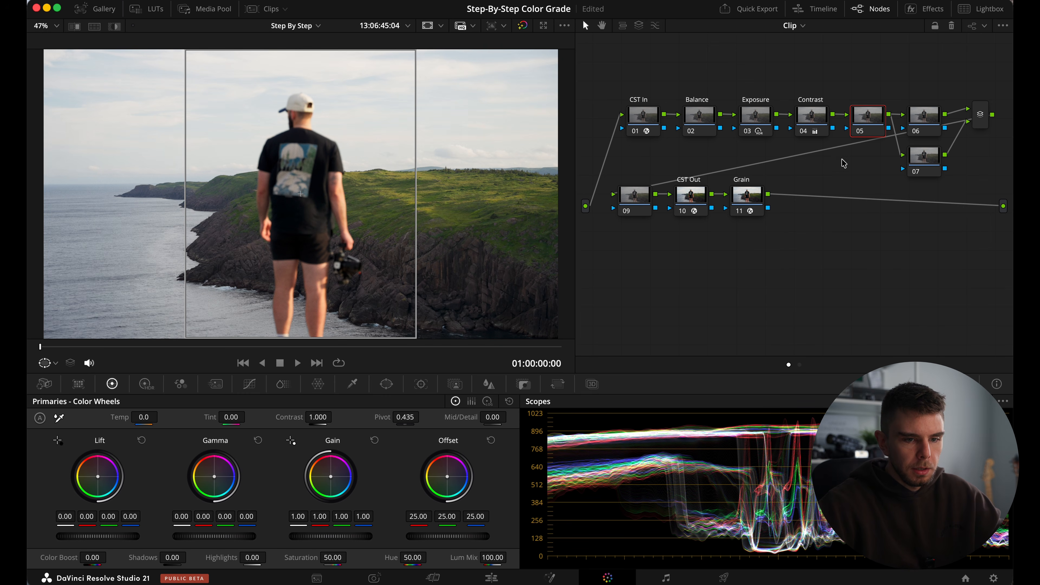
Label node 05 "Saturation" and raise its gamma to 0.07 to build up the color saturation.
right_click(864, 115)
left_click(881, 137)
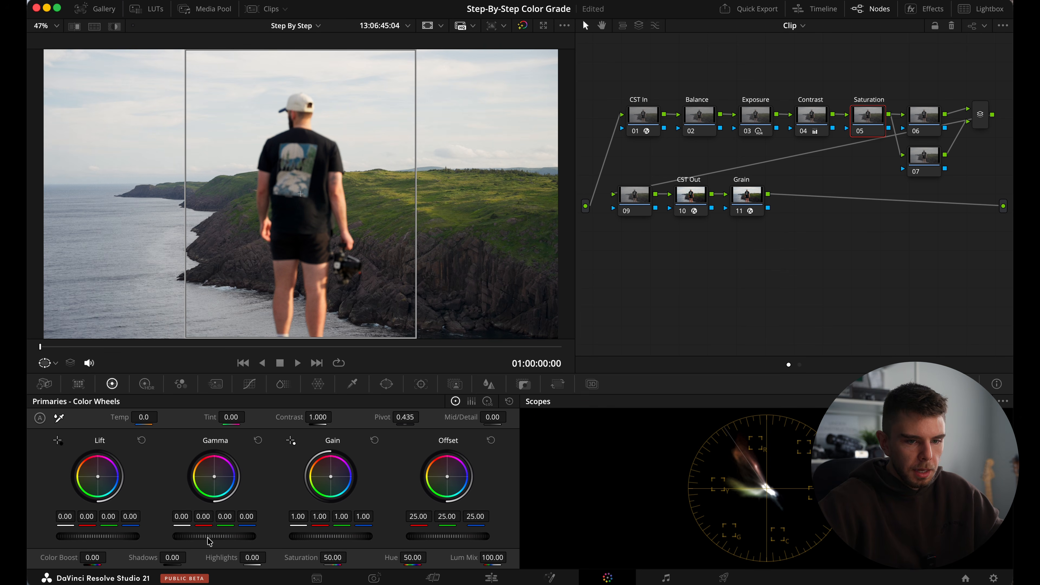
left_click_drag(209, 541, 320, 573)
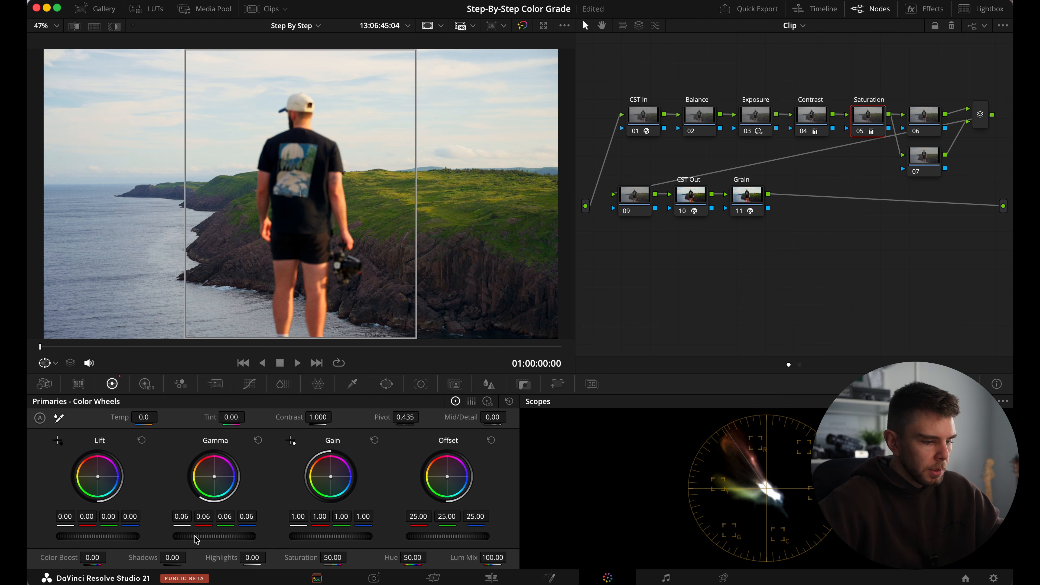
left_click_drag(221, 537, 148, 529)
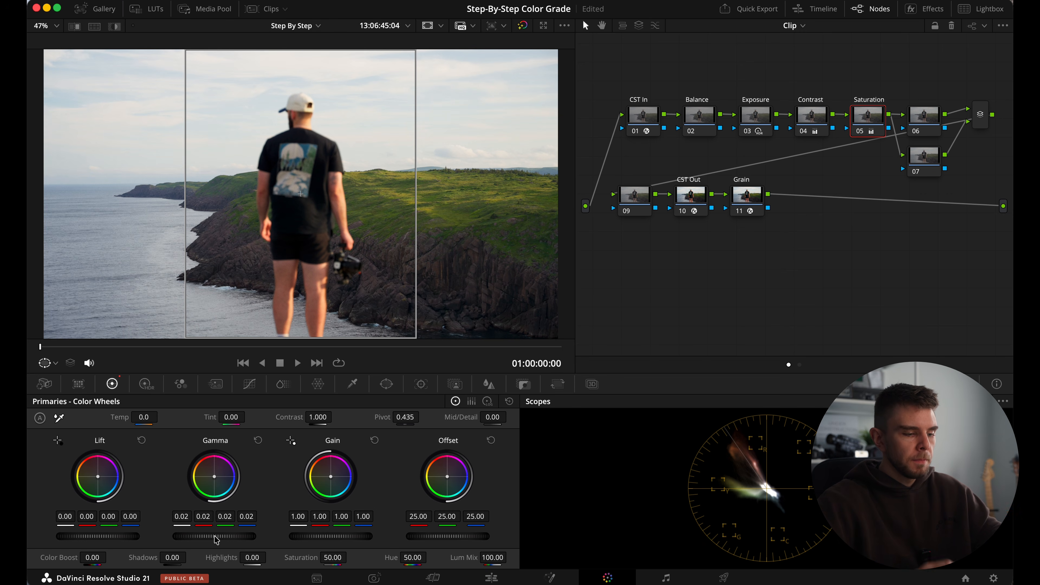
left_click_drag(216, 540, 248, 541)
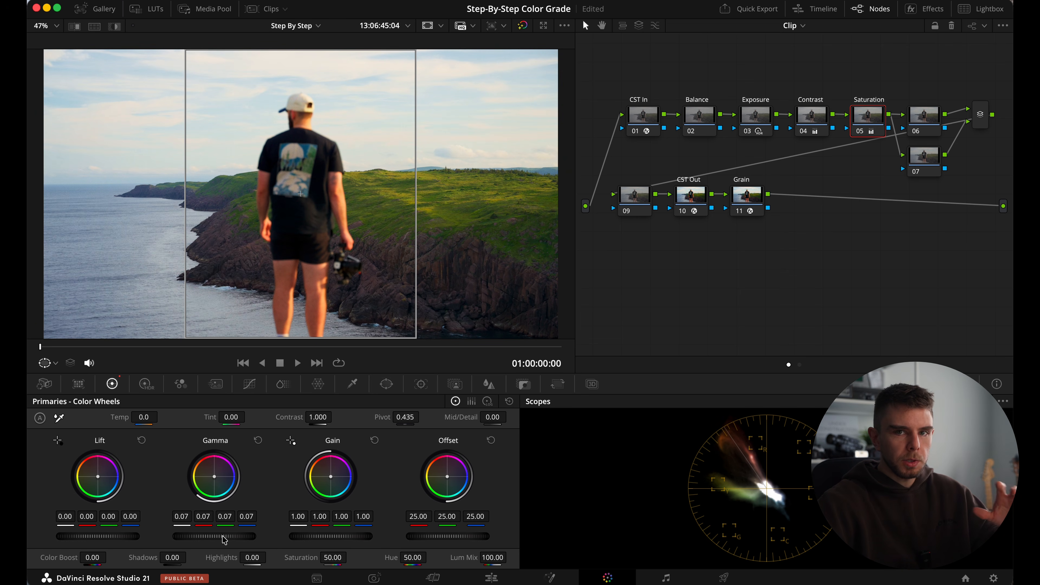
Label node 09 "Look" and reduce its saturation to 35.
left_click(638, 200)
right_click(652, 199)
left_click(655, 229)
type("Look")
key("Return")
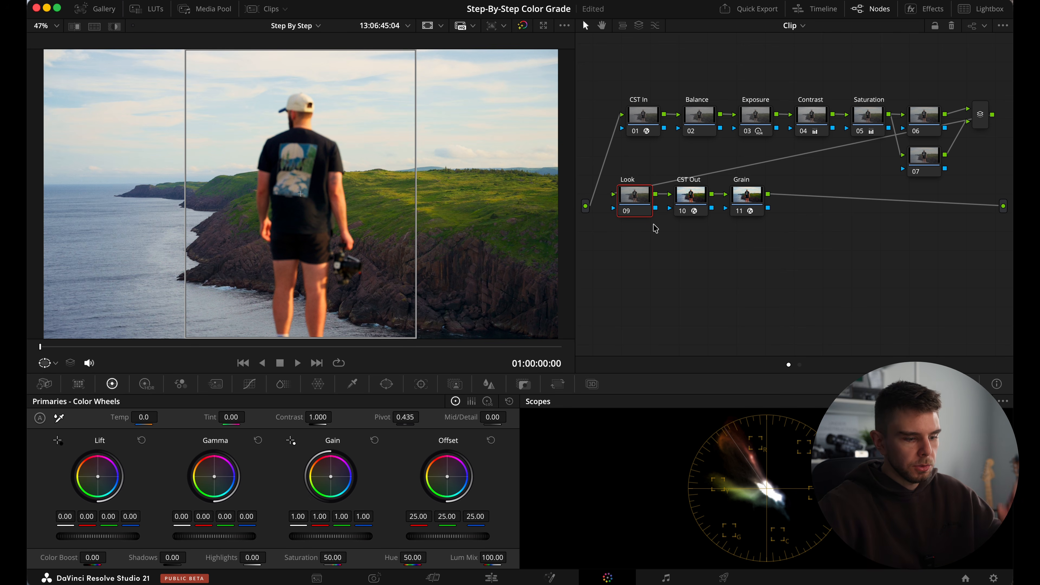
left_click_drag(338, 558, 296, 561)
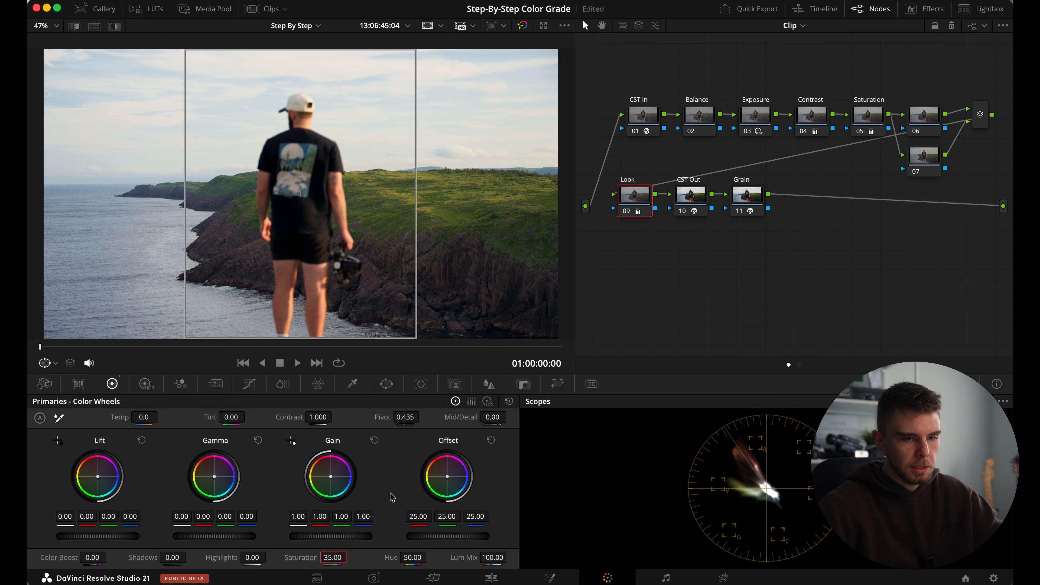
Toggle the Saturation node, add the Look node to the selection, and toggle both off and on to compare the cliff shot's color.
left_click(868, 115)
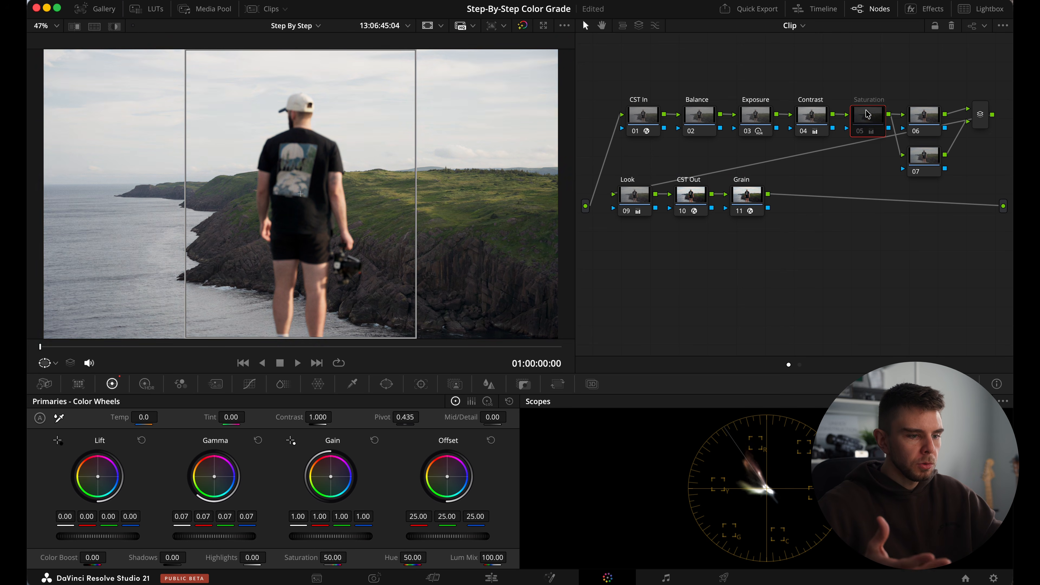
key("ctrl+d")
left_click(634, 203)
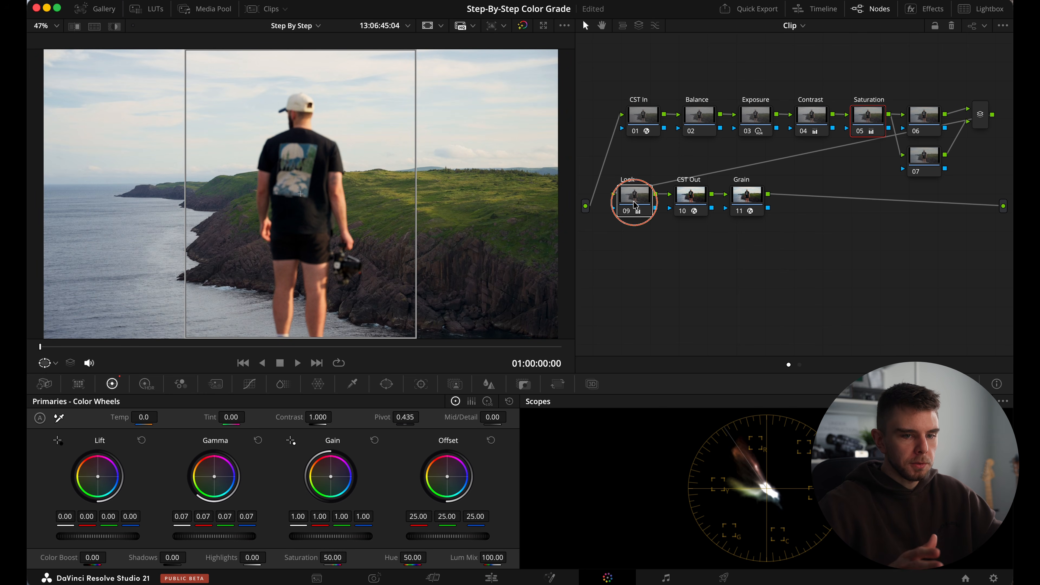
key("ctrl+d")
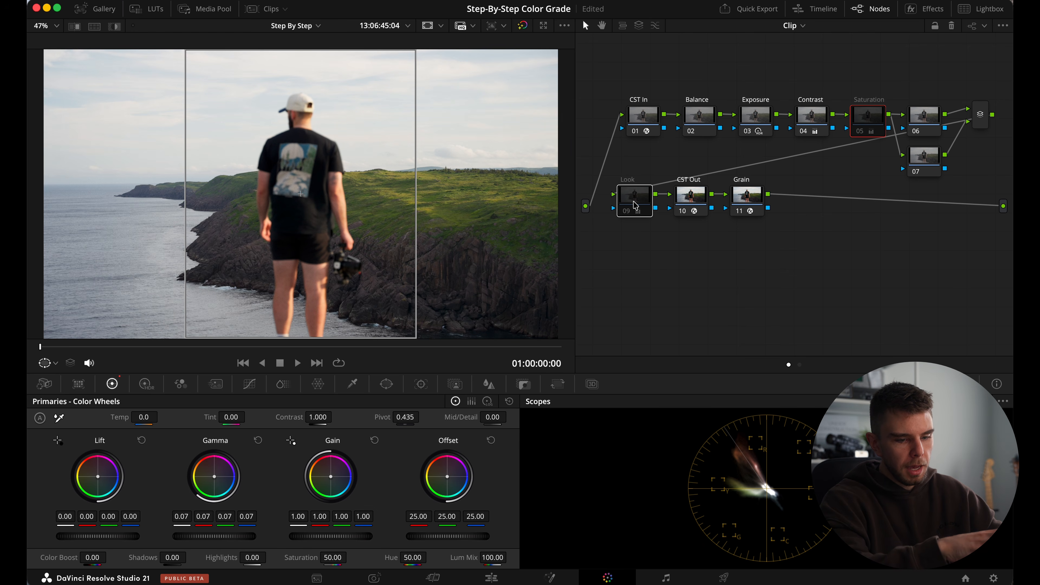
key("ctrl+d")
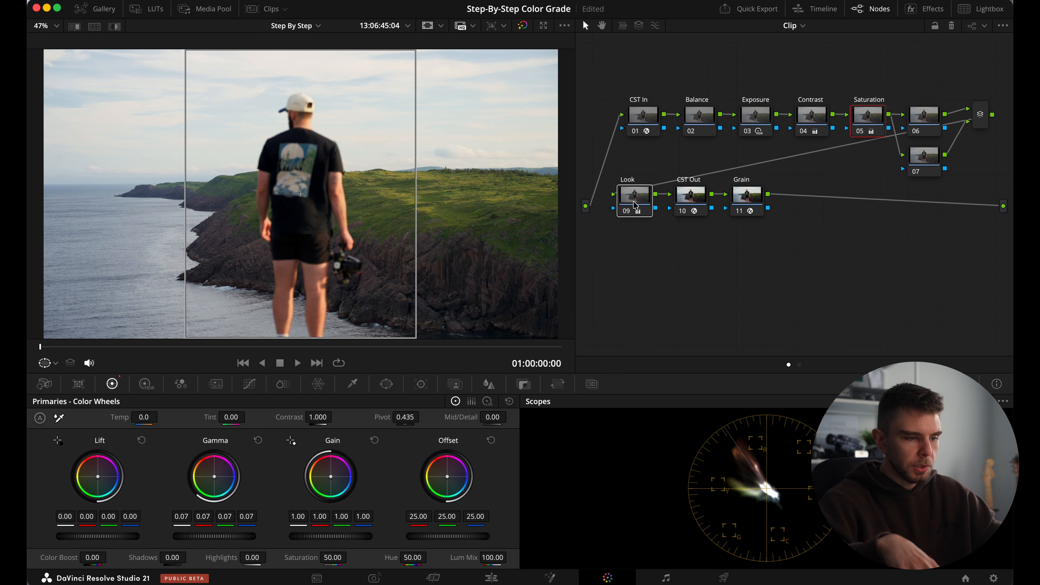
key("super+d")
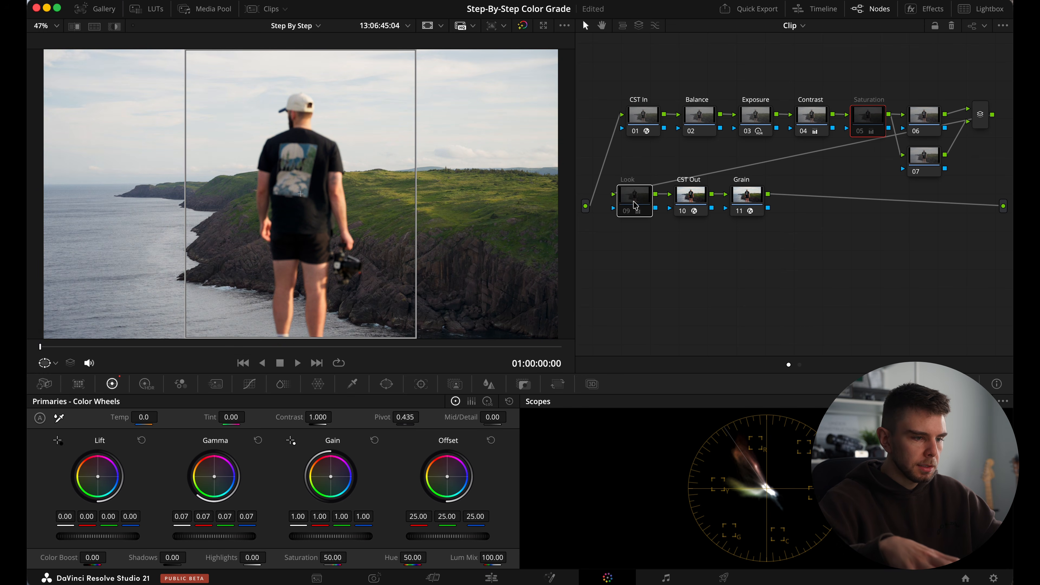
key("super+d")
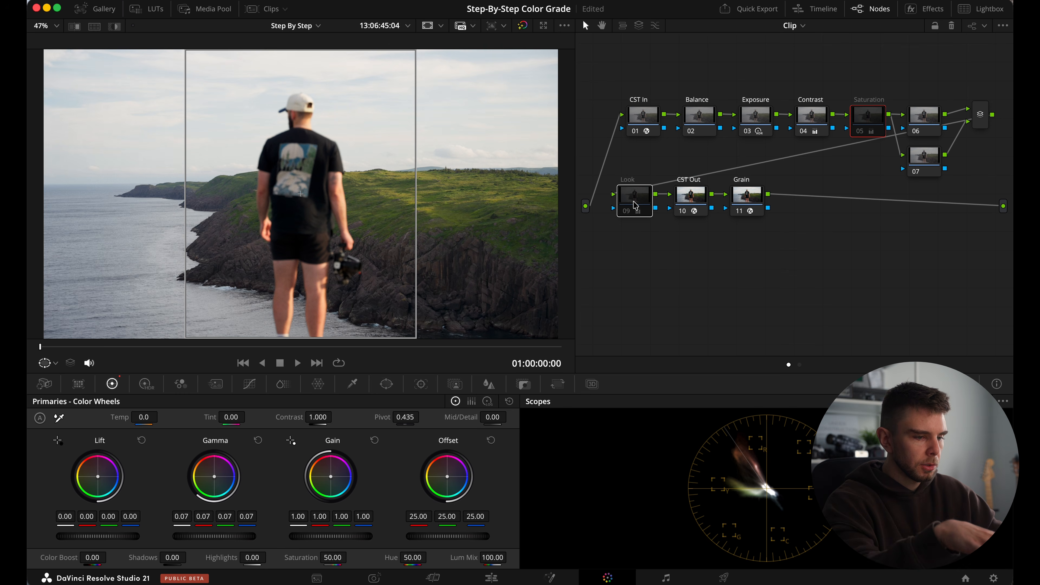
key("super+d")
key("super+d")
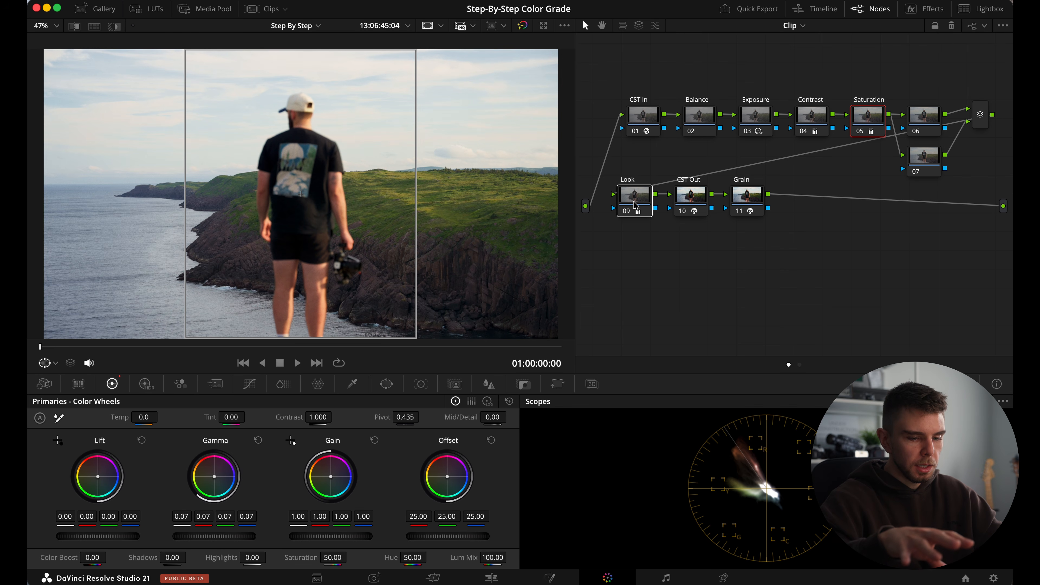
key("super+d")
key("super+d")
key("super+d")
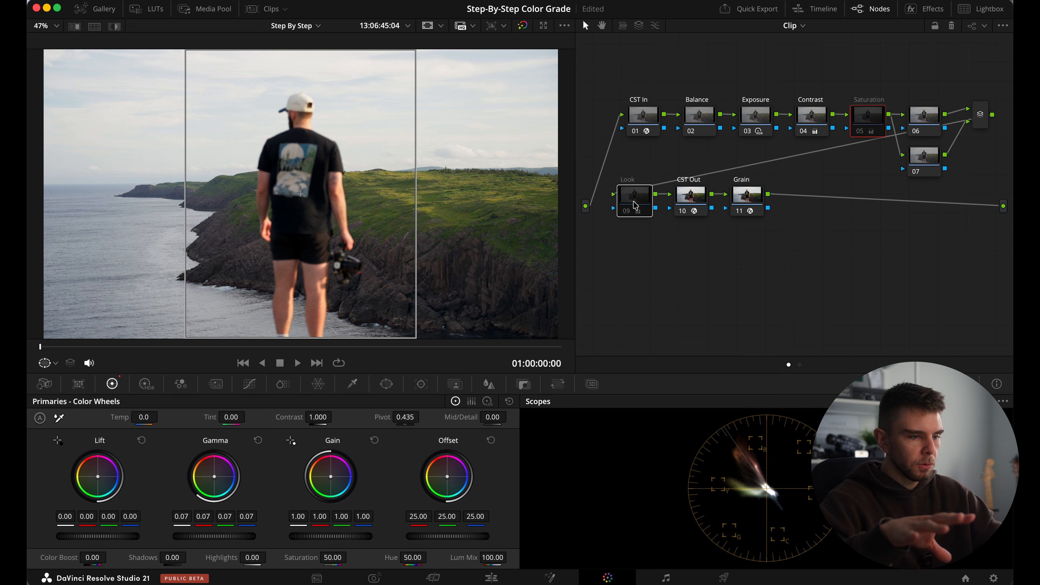
key("super+d")
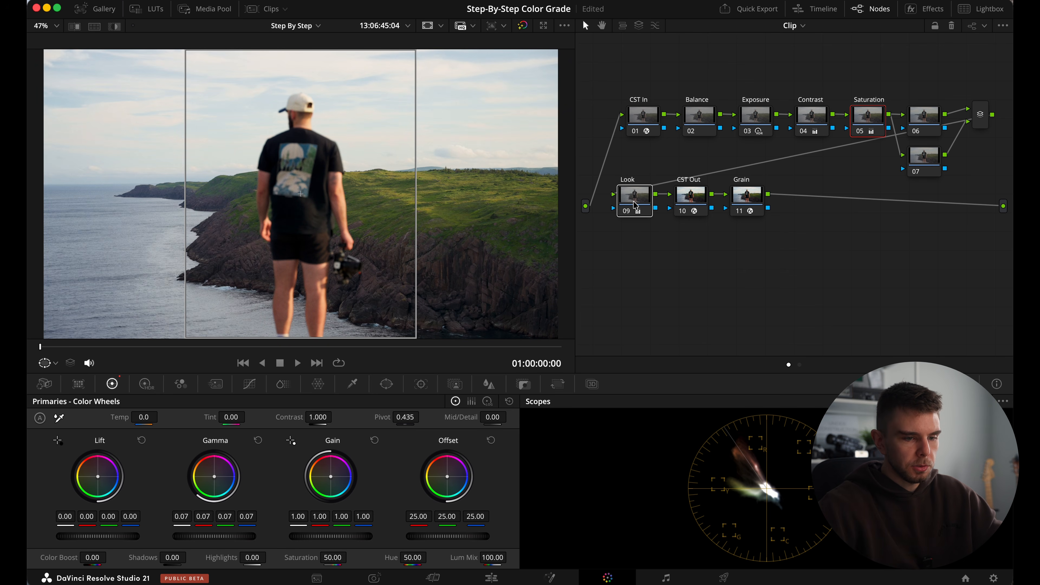
key("super+d")
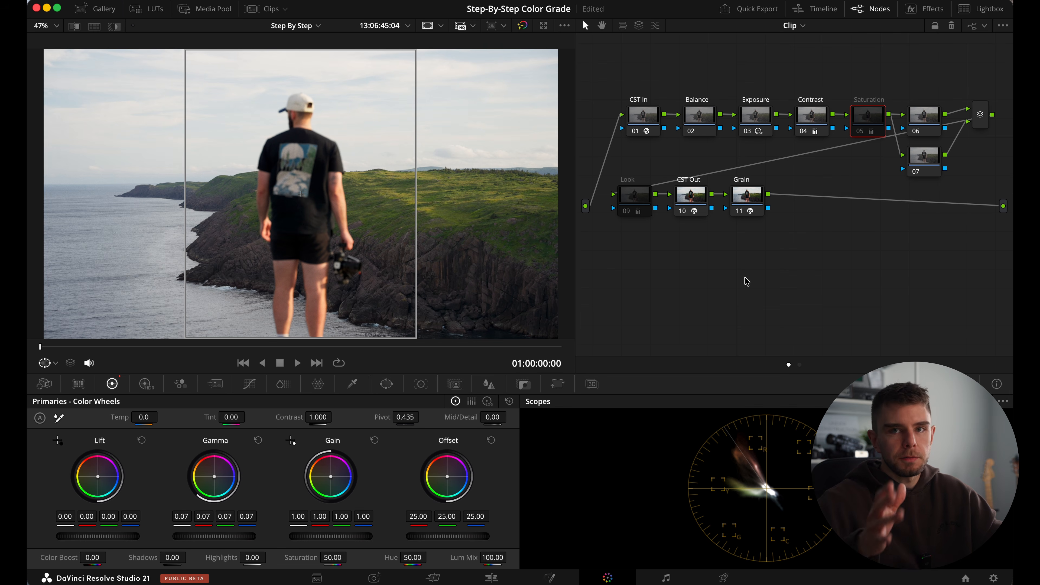
Turn the Look node back on with its grade reset and raise its saturation to 79.
left_click(637, 206)
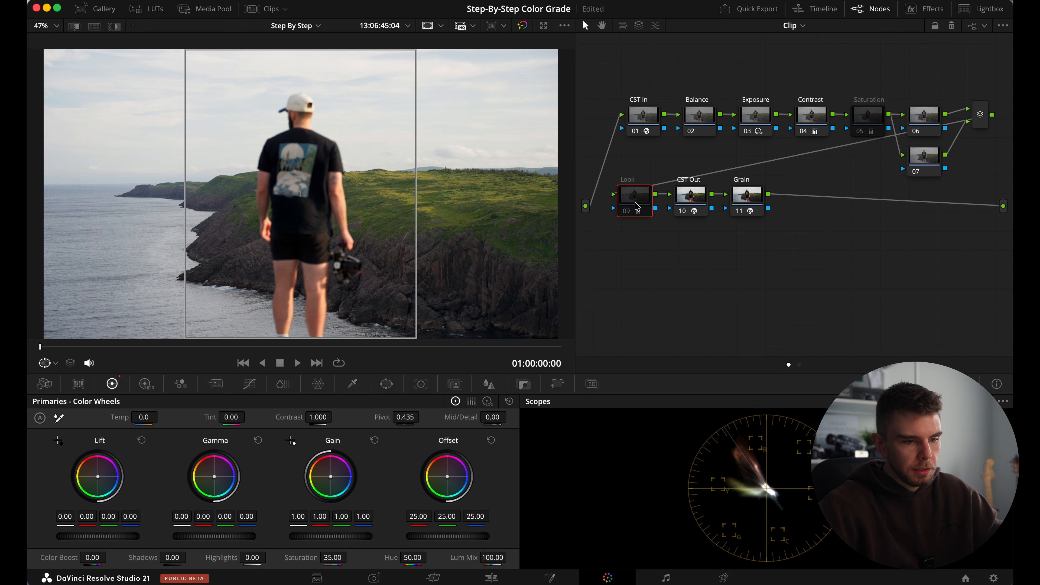
key("super+d")
right_click(636, 204)
left_click(663, 213)
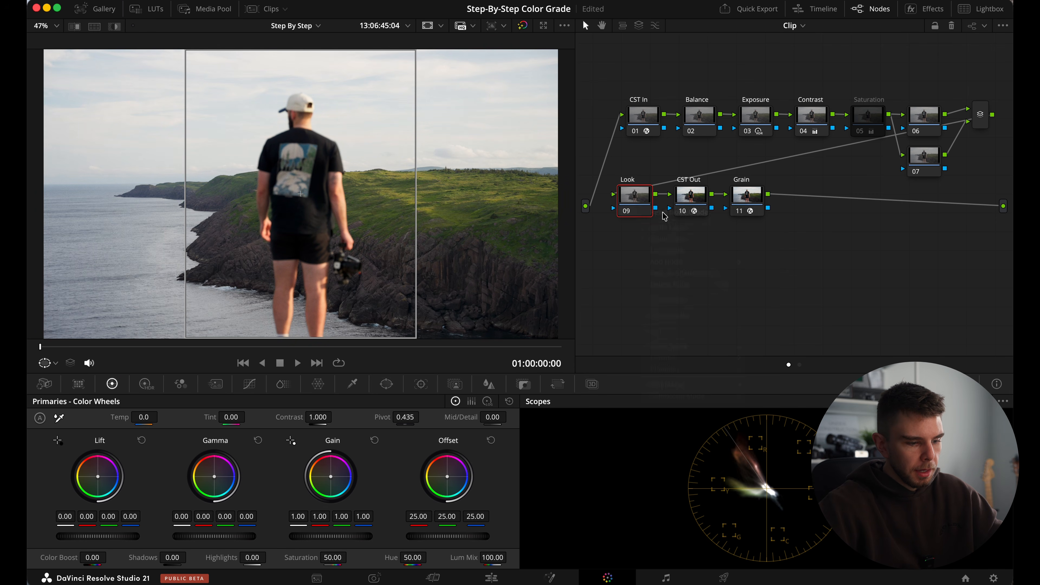
left_click_drag(332, 558, 415, 584)
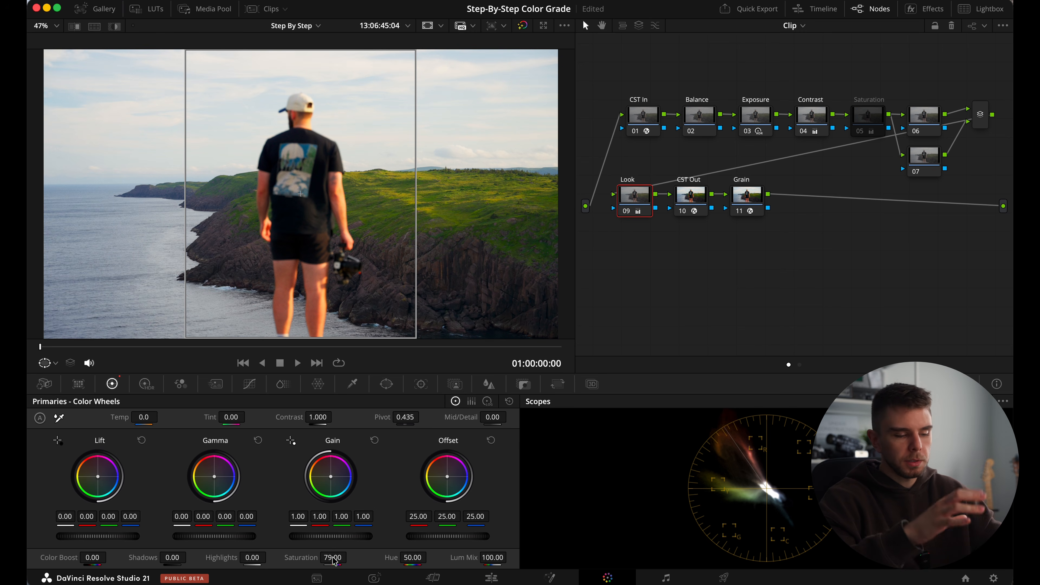
Set the Look node's saturation to 35 and turn the Saturation node back on.
left_click(333, 558)
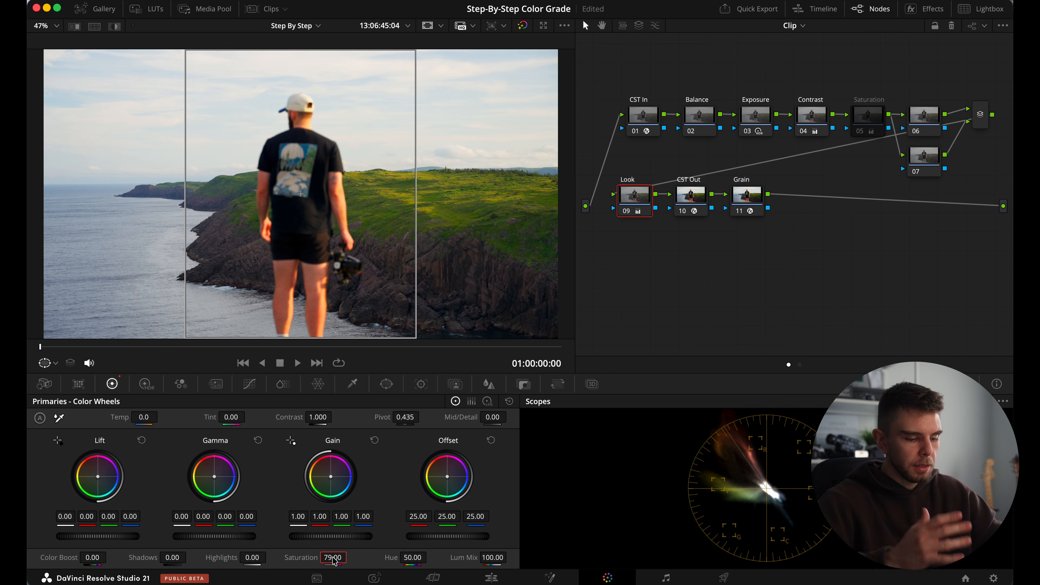
type("35")
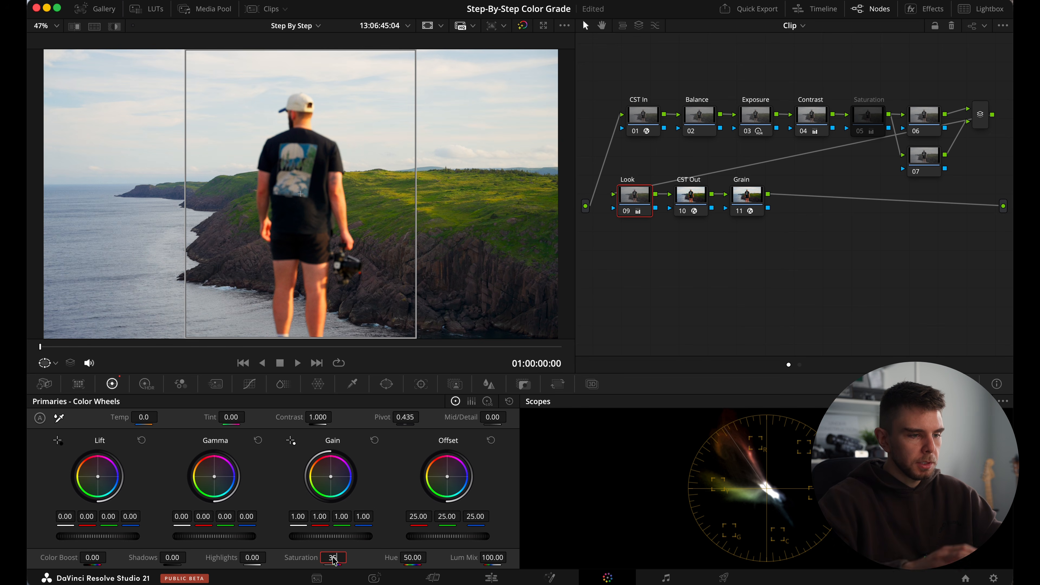
key("Return")
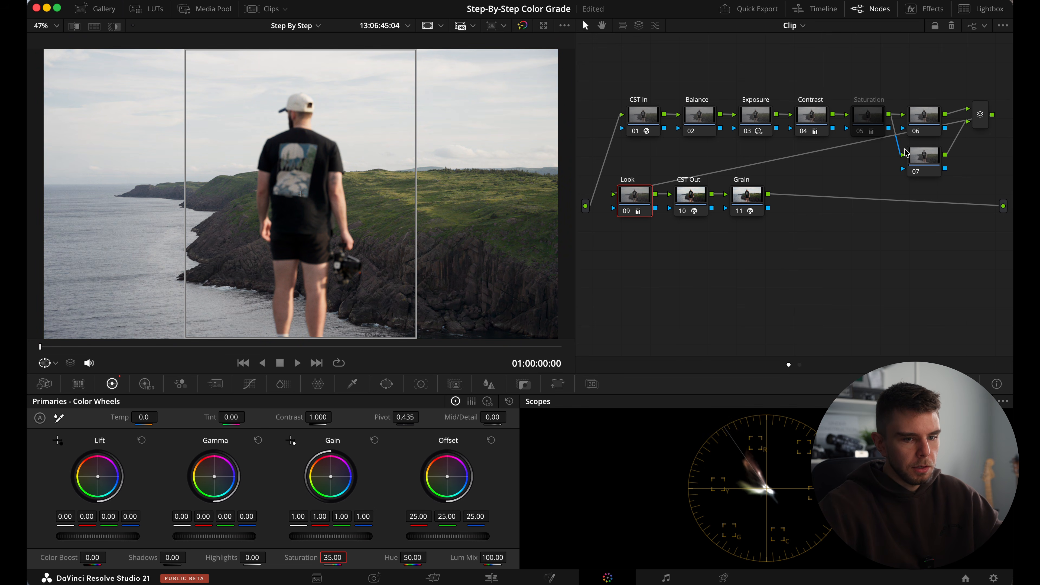
left_click(876, 124)
key("ctrl+d")
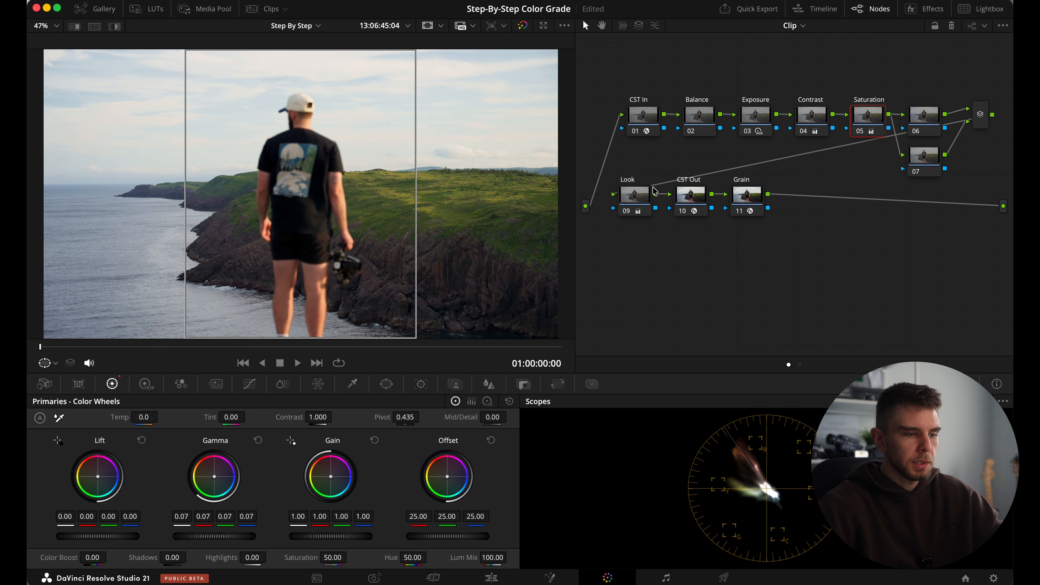
Label node 06 "Mask 1" and node 07 "Mask 2".
left_click(930, 119)
right_click(933, 122)
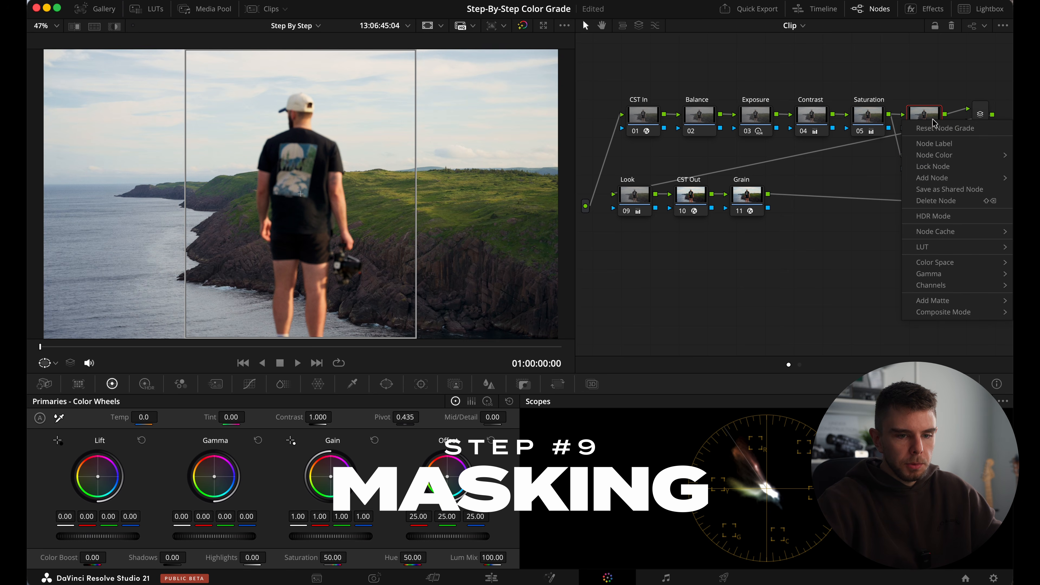
left_click(950, 143)
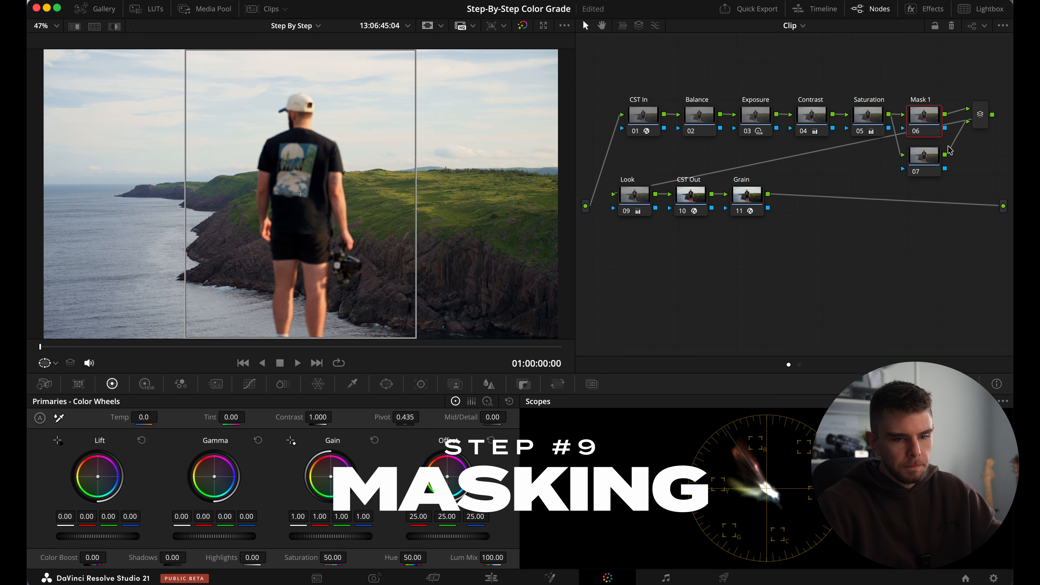
right_click(936, 158)
left_click(942, 177)
type("Mask 2")
key("Return")
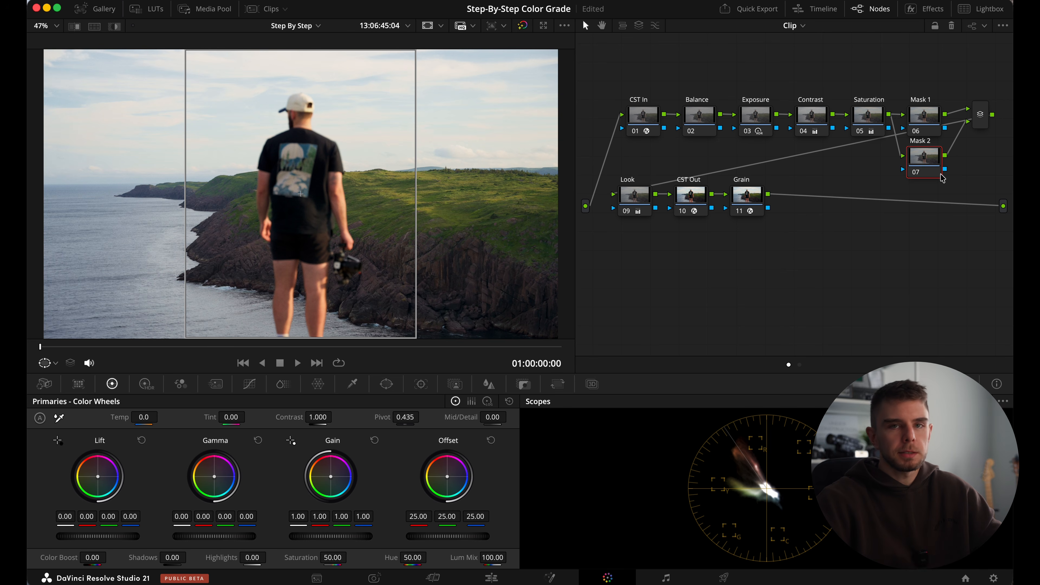
Add a circle window to the Mask 1 node, shape it into a tall ellipse around the man with softness about 25, and save the project.
left_click(930, 125)
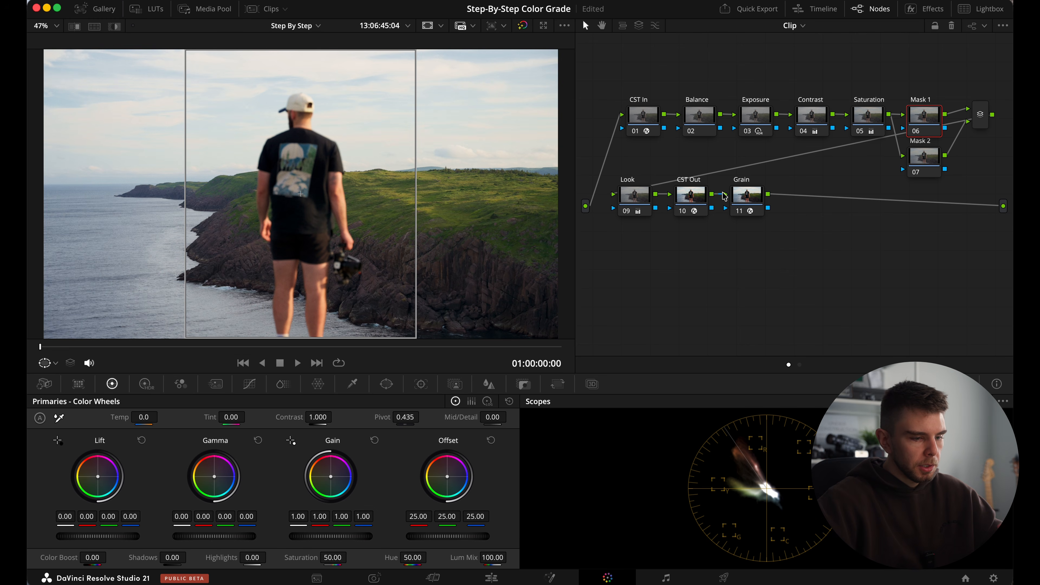
left_click(386, 384)
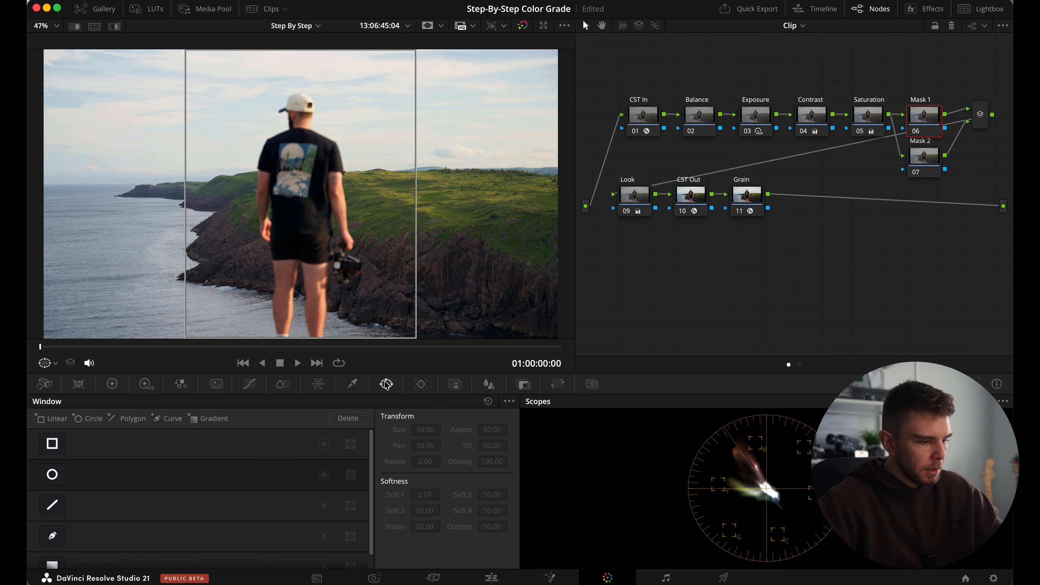
left_click(52, 475)
left_click_drag(305, 234, 305, 178)
left_click_drag(302, 216, 304, 272)
left_click_drag(379, 271, 410, 323)
left_click_drag(419, 138, 519, 189)
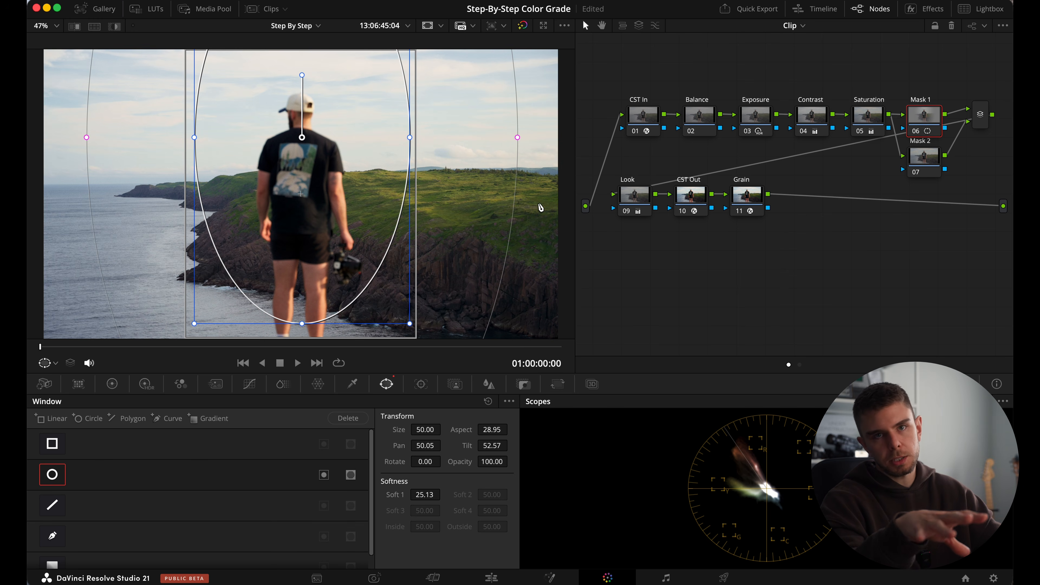
key("super+s")
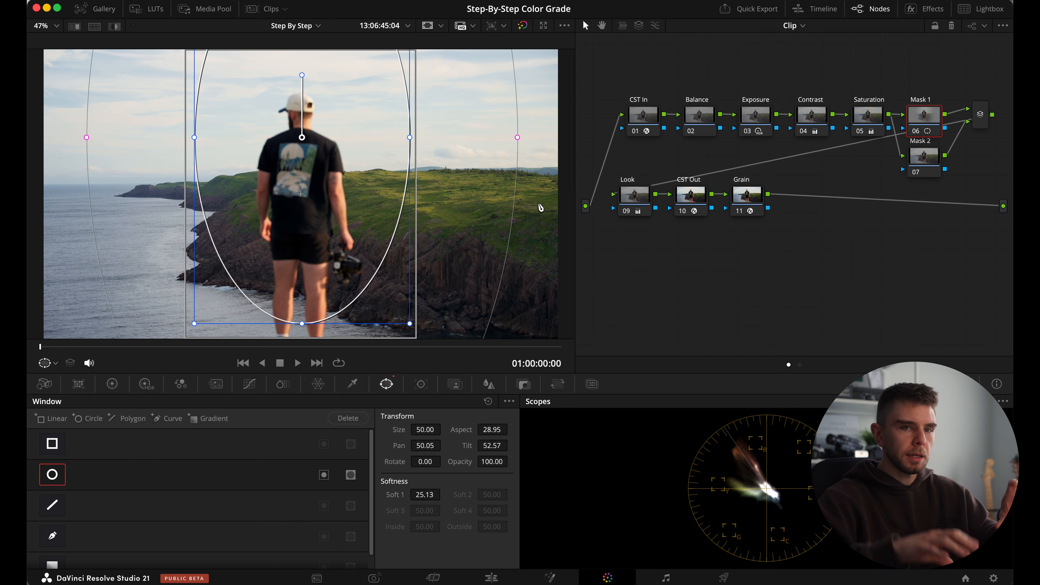
Try raising the Mask 1 node's gamma to 0.02 inside the window, and reset it.
left_click(112, 384)
left_click_drag(217, 541, 262, 543)
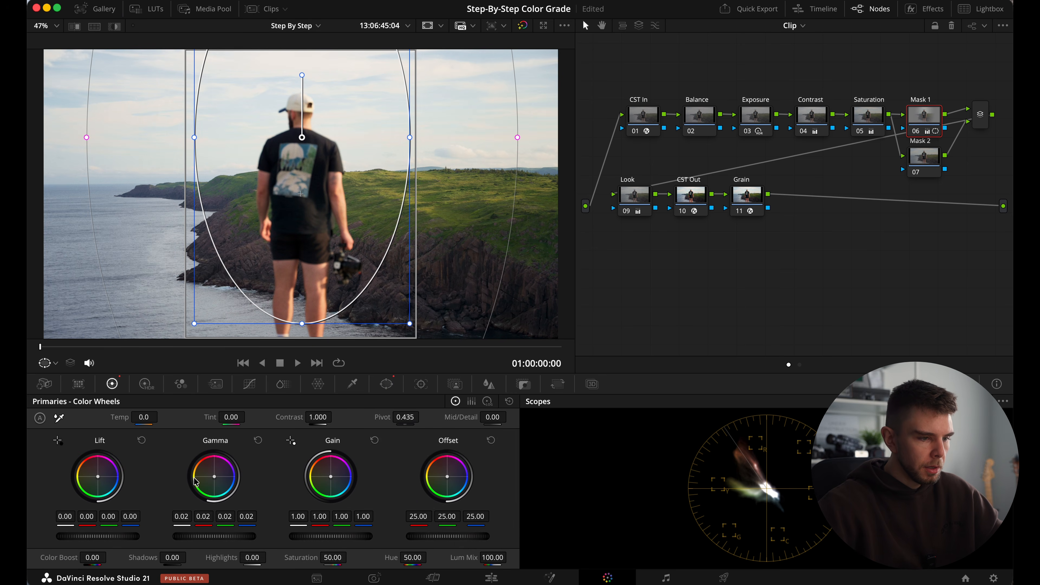
left_click(257, 441)
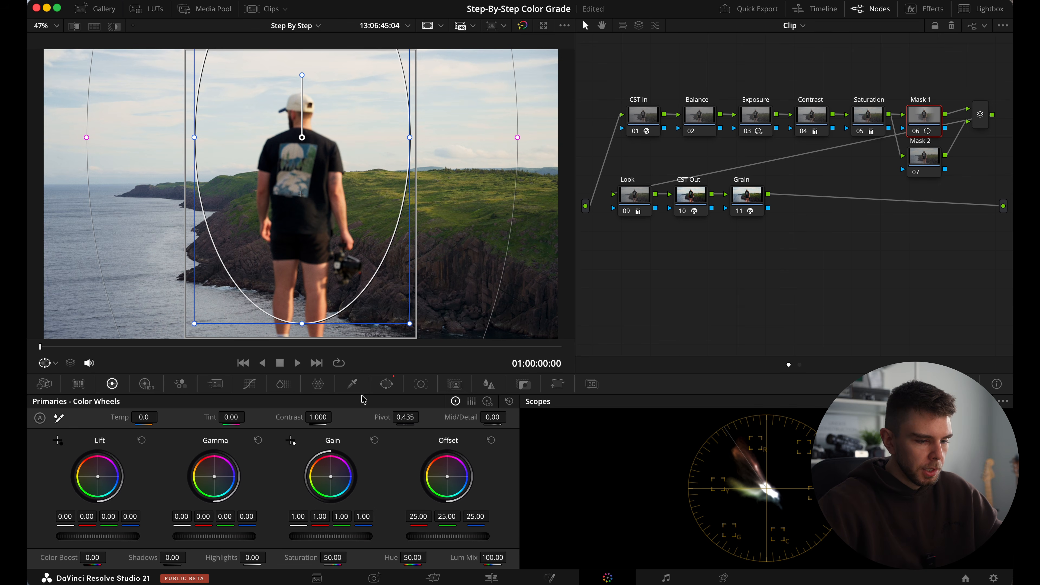
Invert the Mask 1 node's circle window so its adjustments affect the area around the man.
left_click(392, 387)
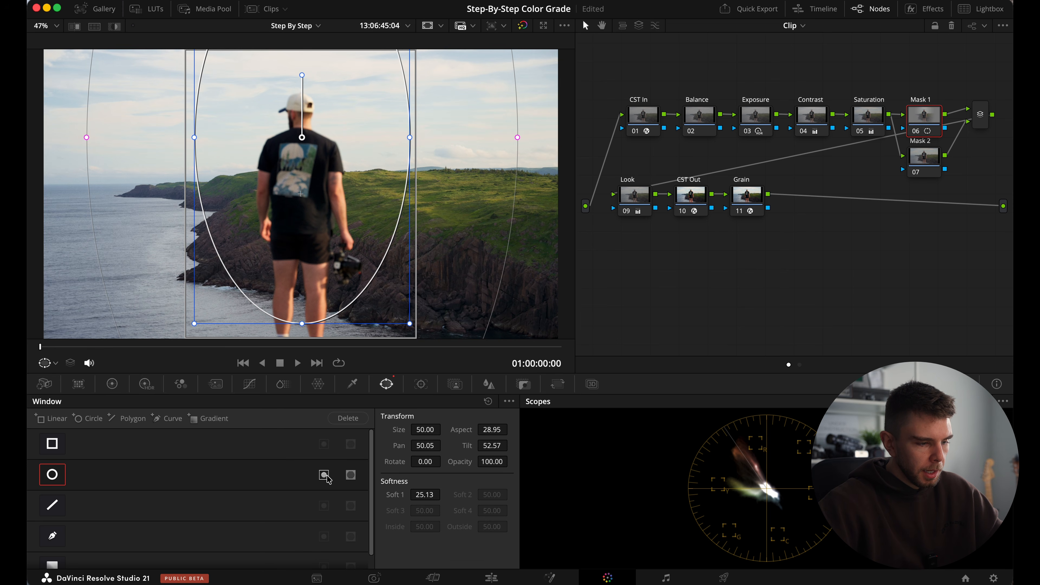
left_click(111, 384)
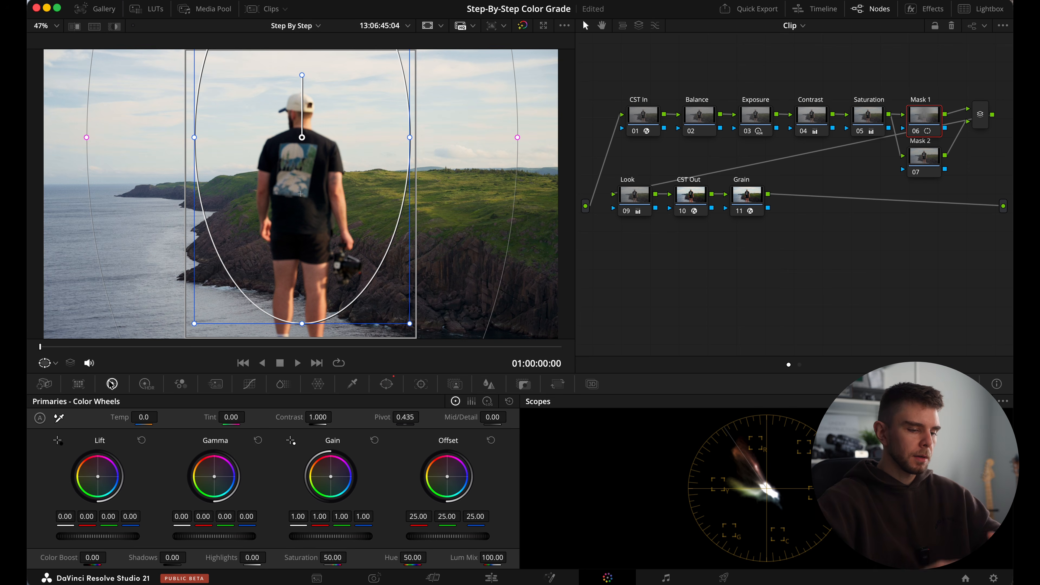
Try darkening the area around the man by lowering the Mask 1 node's gain to 0.82, and reset the gain.
left_click_drag(356, 537, 287, 528)
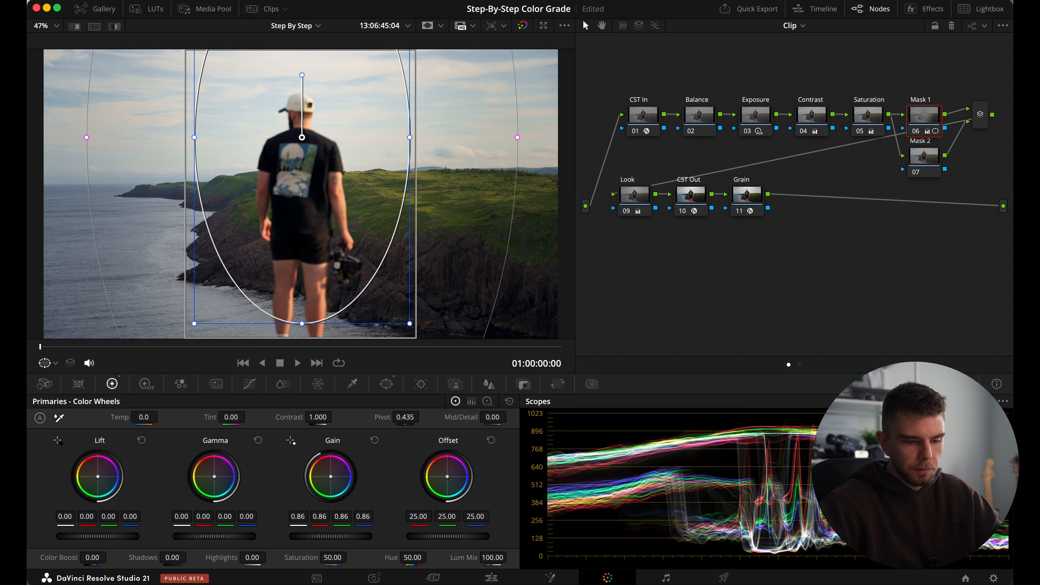
left_click_drag(332, 541, 292, 540)
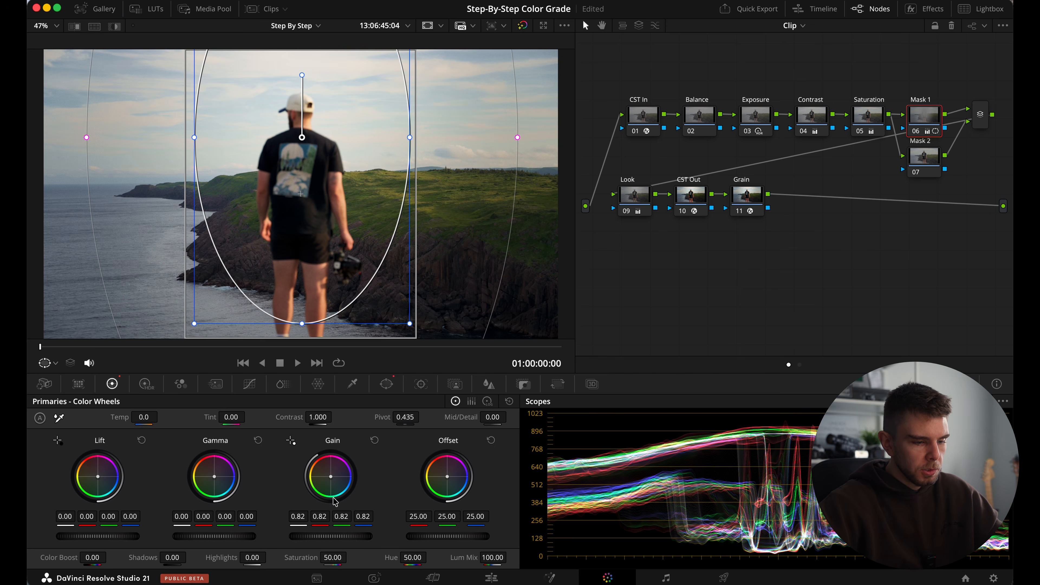
left_click(375, 440)
Try darkening the surroundings with the Mask 1 node's lift at -0.04 and its offset at 18.75, resetting each after the trial.
left_click_drag(114, 541, 70, 537)
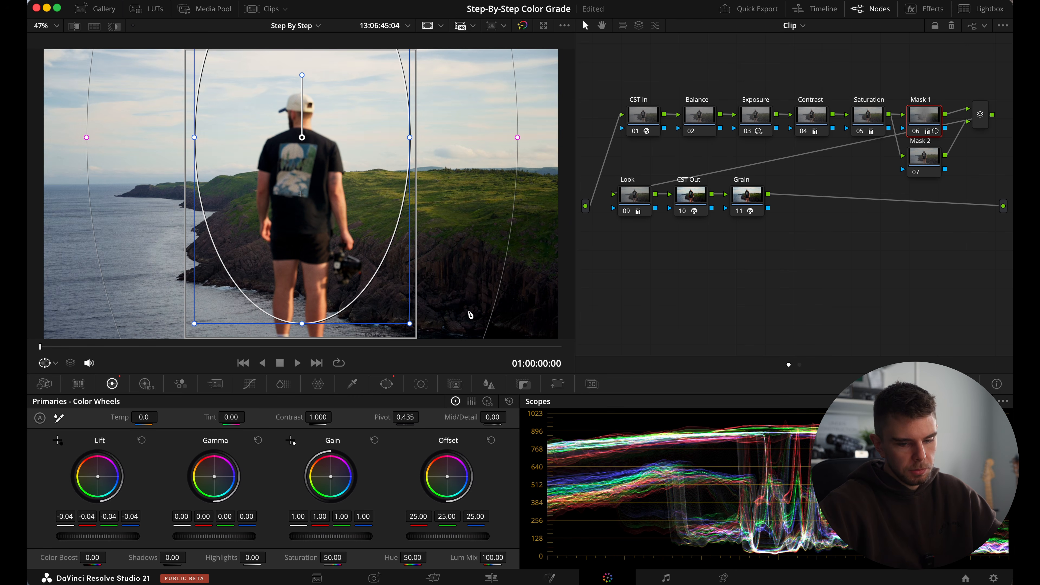
mouse_move(88, 539)
left_mouse_down()
mouse_move(69, 539)
mouse_move(89, 539)
left_mouse_up()
left_click(141, 441)
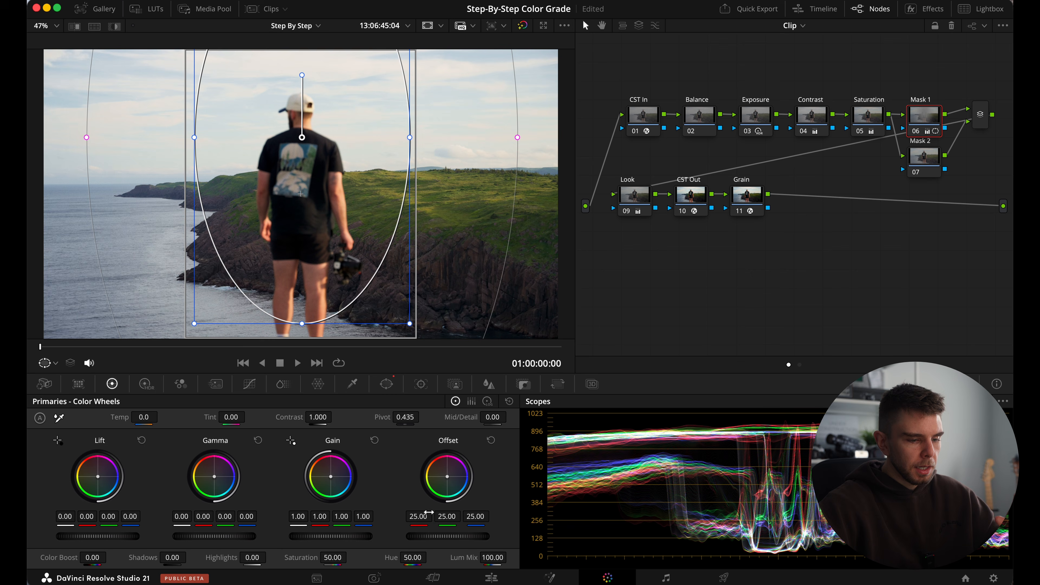
mouse_move(454, 537)
left_mouse_down()
mouse_move(270, 515)
mouse_move(348, 509)
mouse_move(453, 540)
left_mouse_up()
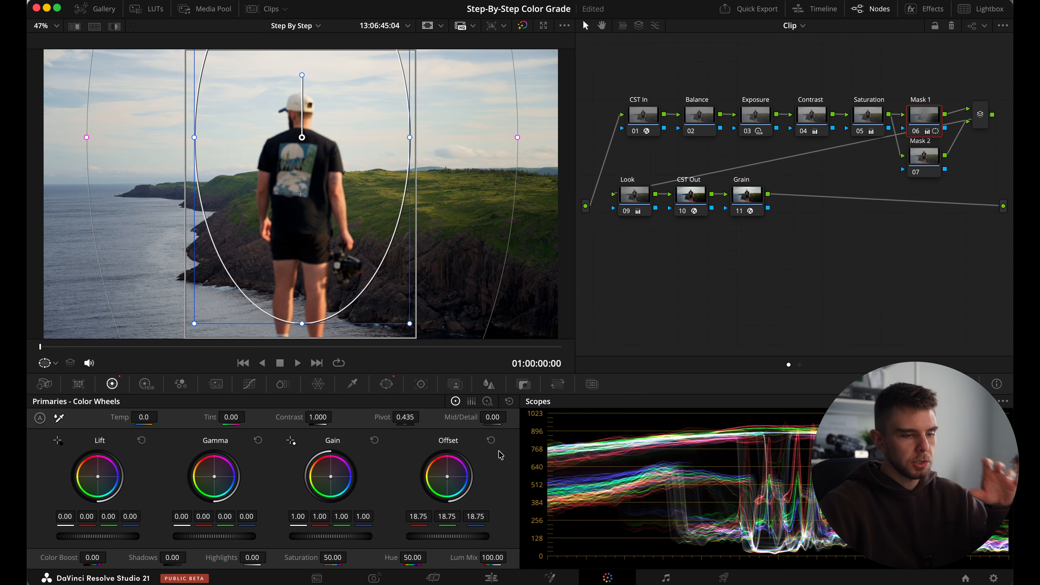
left_click(491, 441)
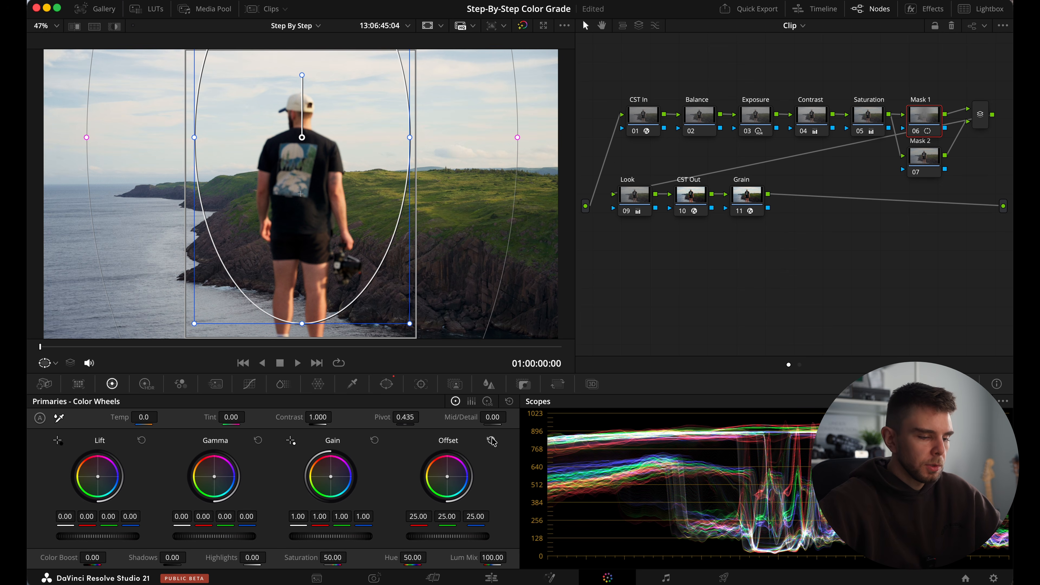
Lower the Mask 1 node's gamma to -0.01 and toggle the node off and on to compare the vignette.
left_click_drag(226, 537, 201, 536)
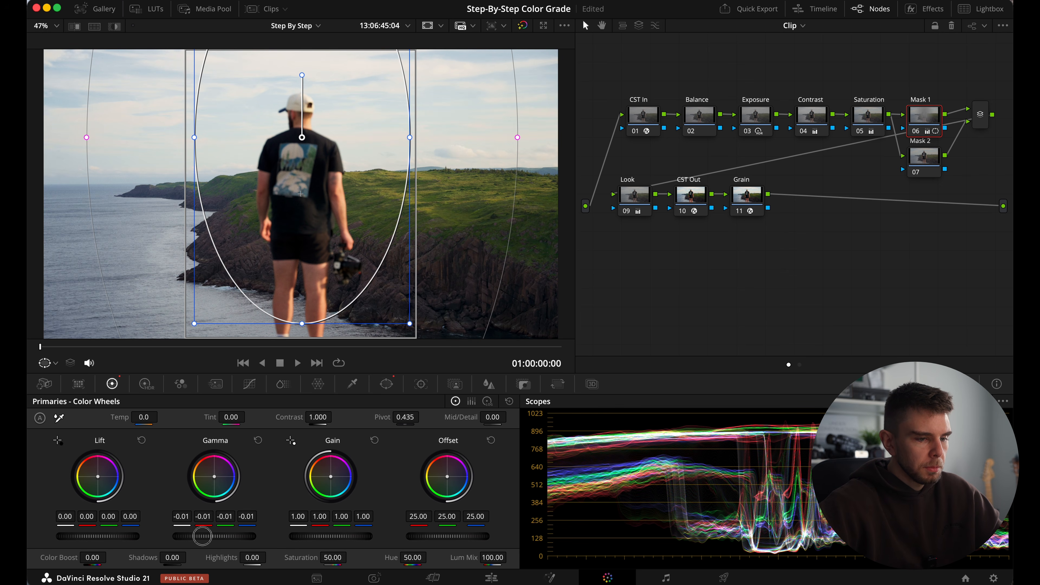
key("super+d")
key("super+d")
key("super+d")
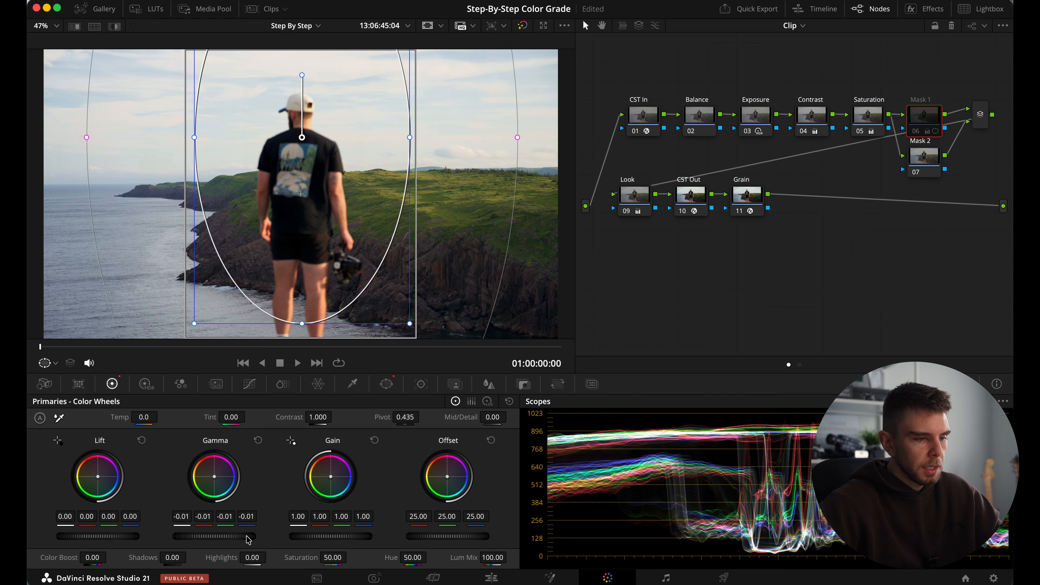
key("super+d")
Recentre the Mask 1 ellipse on the man, widen it into a rounder shape, and readjust its soft edge.
left_click_drag(327, 276, 320, 272)
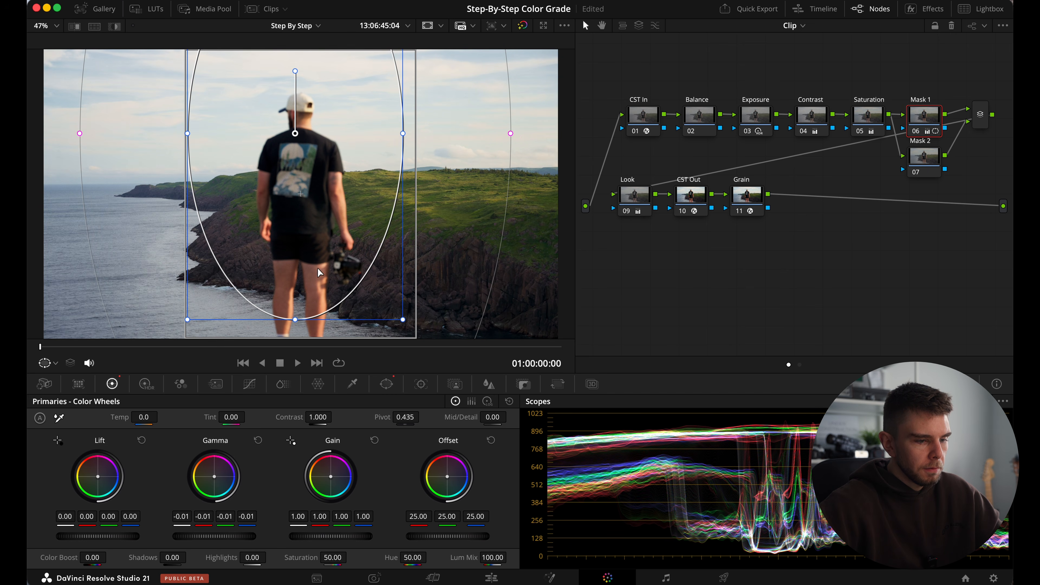
left_click_drag(403, 319, 388, 294)
left_click_drag(390, 133, 422, 134)
left_click_drag(570, 134, 518, 135)
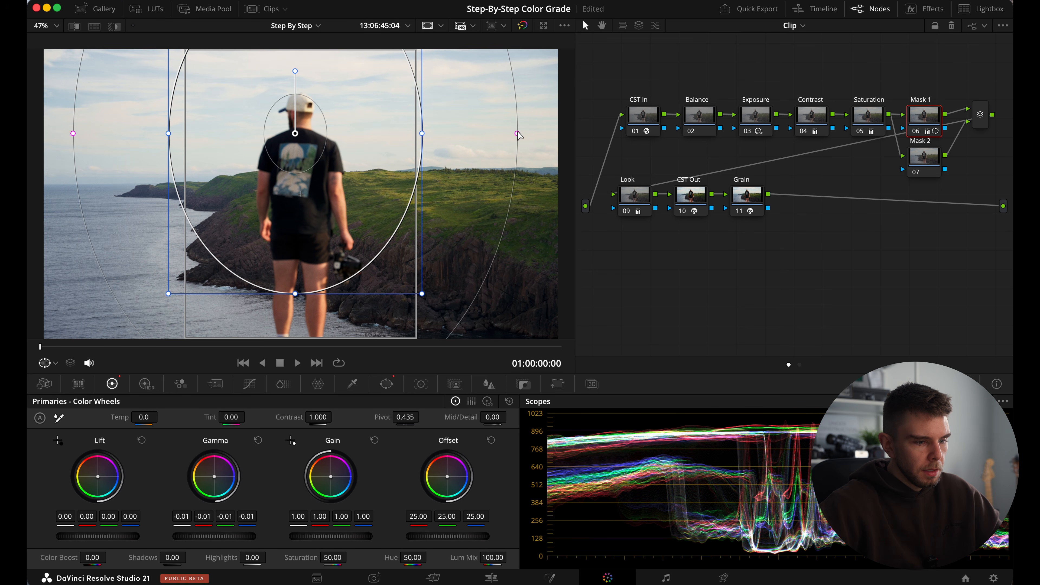
left_click_drag(423, 296, 470, 334)
Add a circle window to the Mask 2 node over the upper-right corner of the picture, then enlarge it and widen its soft edge.
left_click(921, 157)
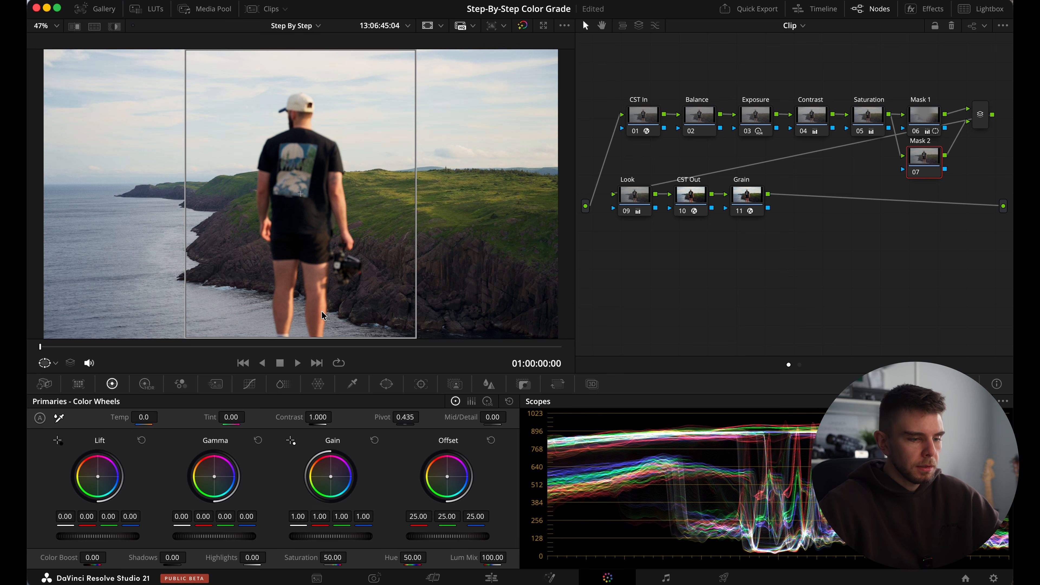
left_click(385, 386)
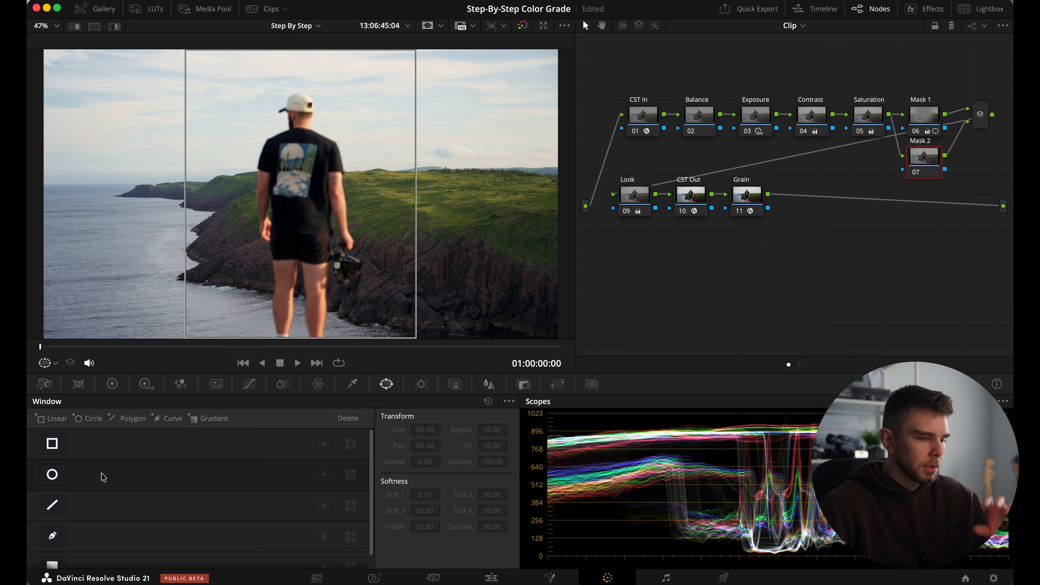
left_click(55, 476)
left_click_drag(299, 206, 529, 91)
scroll(541, 93, "down", 3)
left_click_drag(544, 130, 548, 95)
left_click_drag(485, 69, 436, 96)
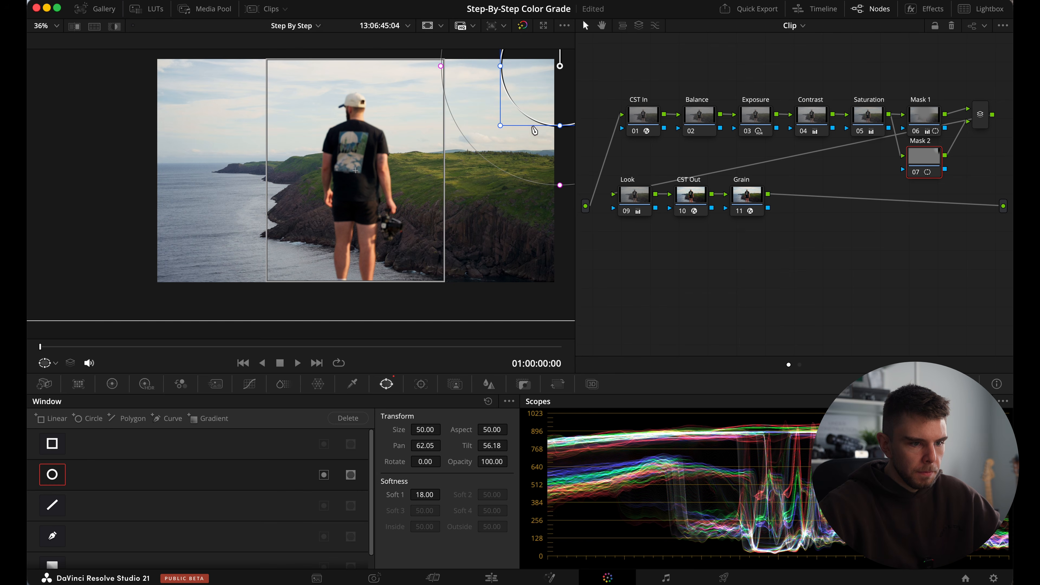
left_click_drag(498, 130, 485, 143)
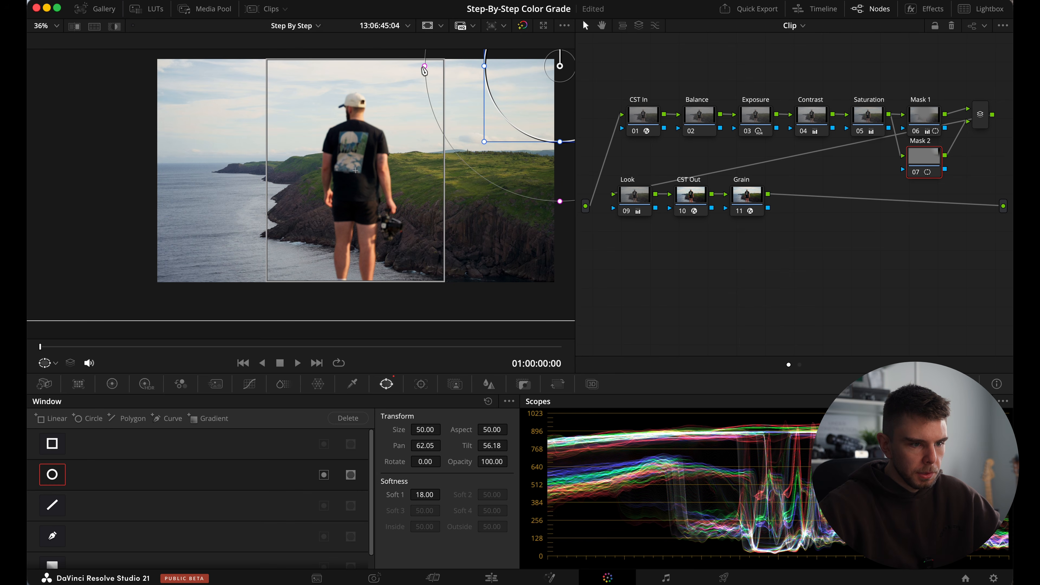
left_click_drag(426, 69, 409, 67)
Raise the Mask 2 node's gamma to 0.20 to brighten the sky corner inside the window.
left_click(112, 384)
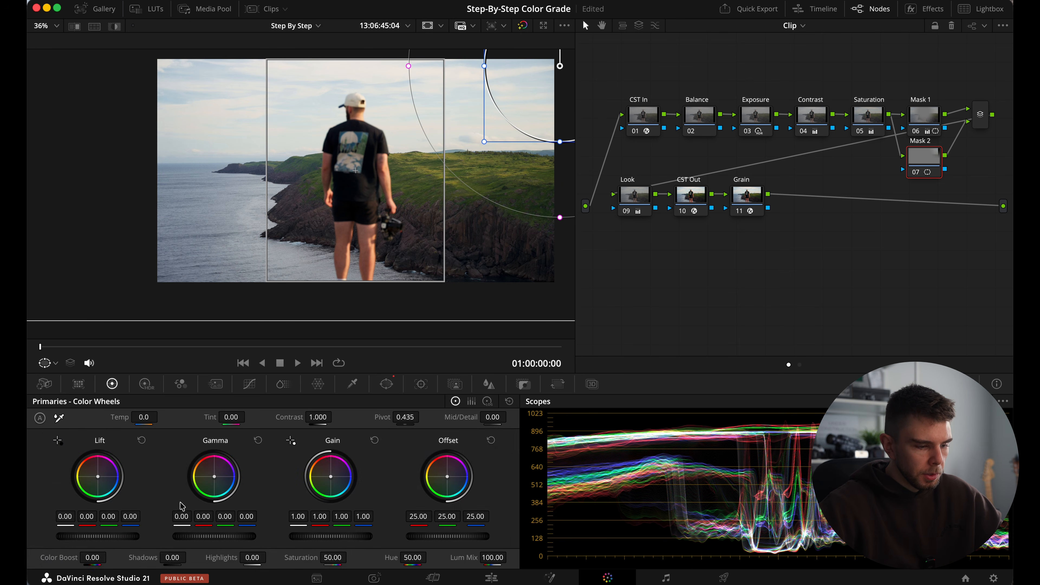
left_click_drag(207, 539, 288, 548)
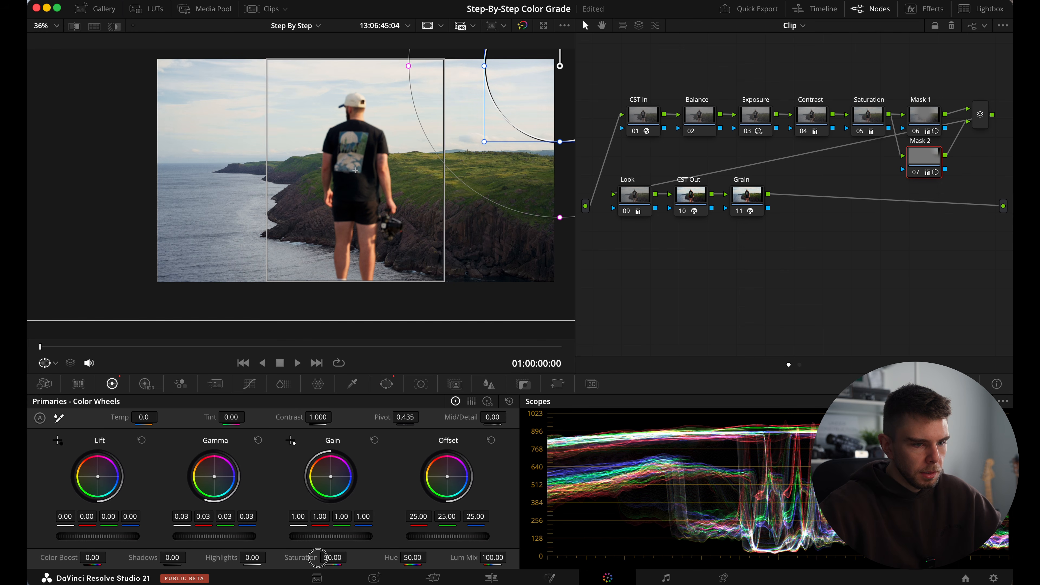
left_click_drag(365, 576, 622, 344)
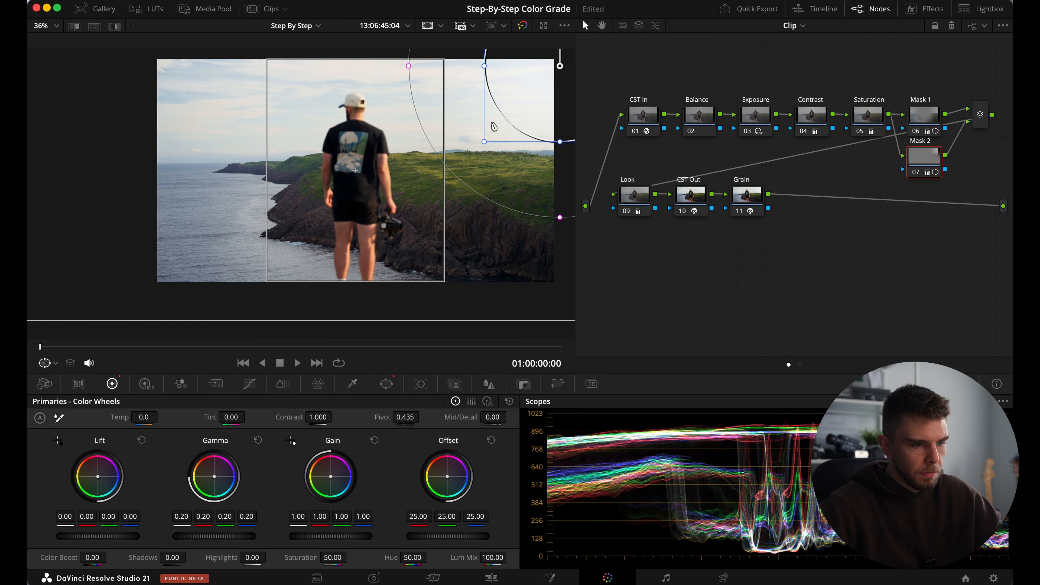
Shrink the Mask 2 circle window in the upper-right sky corner, stretch it slightly wider and nudge it up toward the corner.
mouse_move(485, 145)
left_mouse_down()
mouse_move(478, 131)
mouse_move(479, 147)
left_mouse_up()
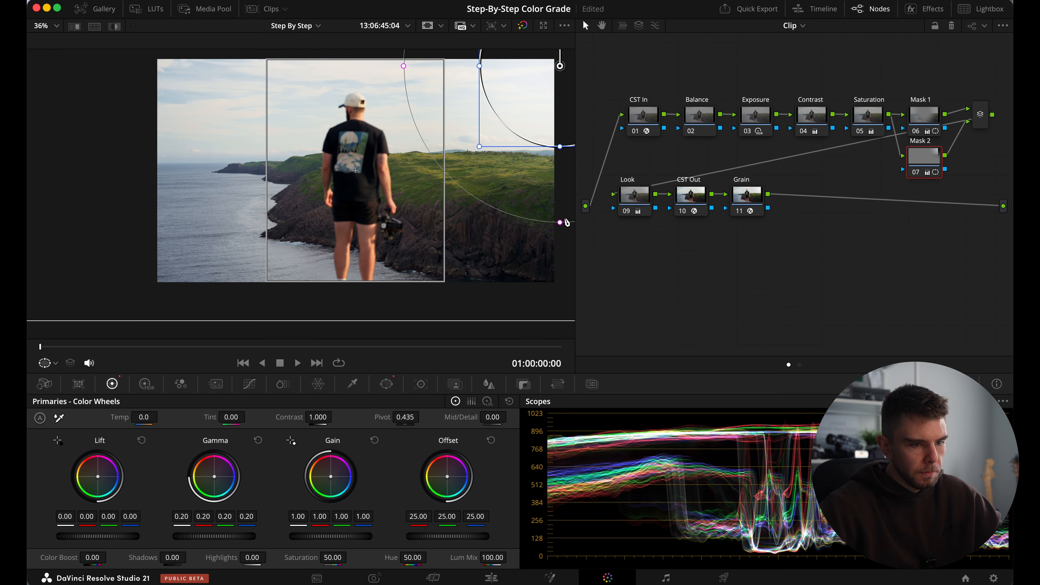
left_click_drag(560, 224, 557, 255)
left_click_drag(483, 142, 494, 131)
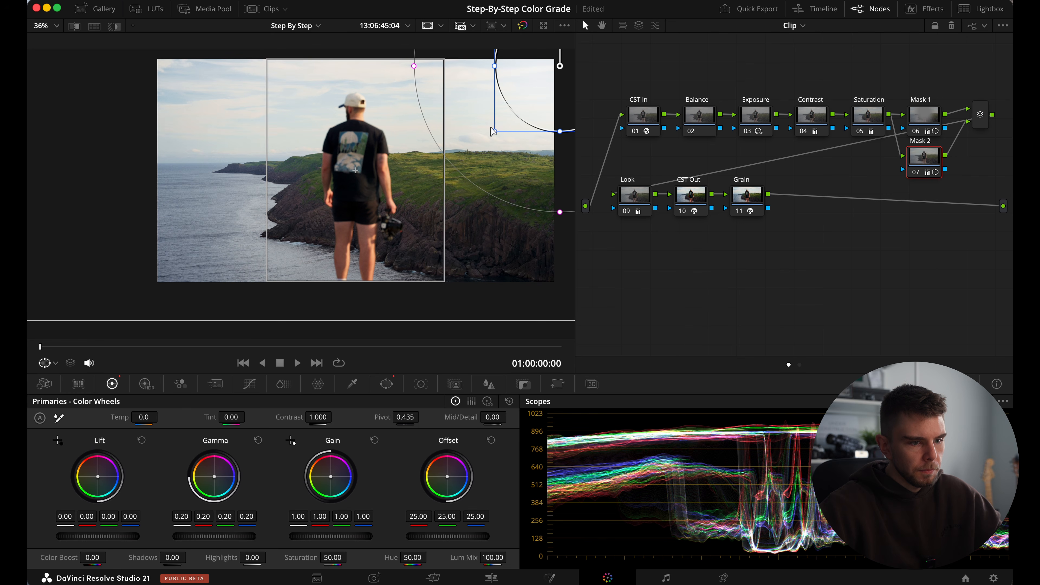
left_click_drag(496, 68, 476, 61)
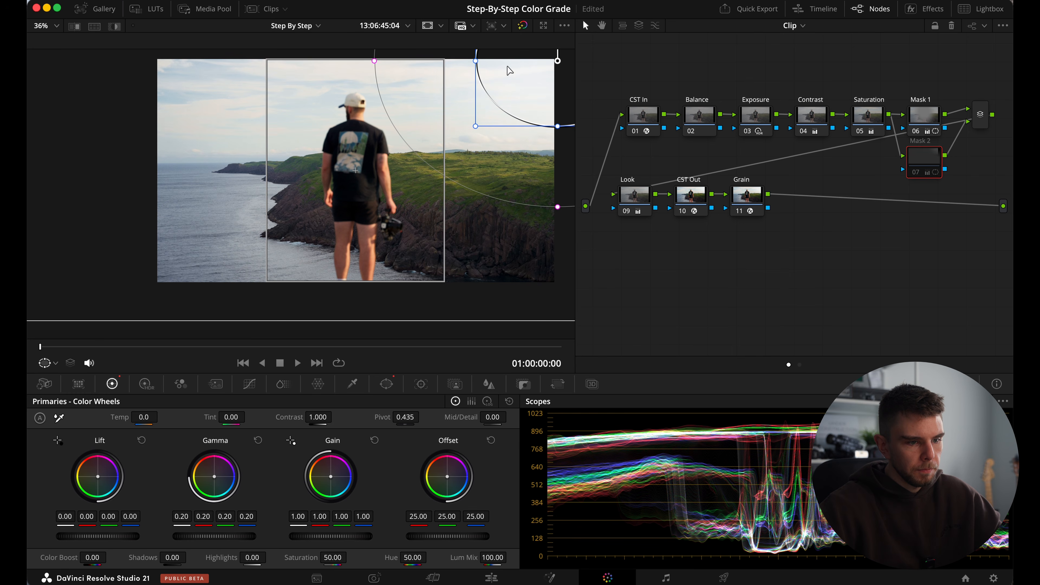
Toggle the Mask 1 and Mask 2 nodes off and on repeatedly to compare the picture with and without the masks.
left_click(930, 117, "super")
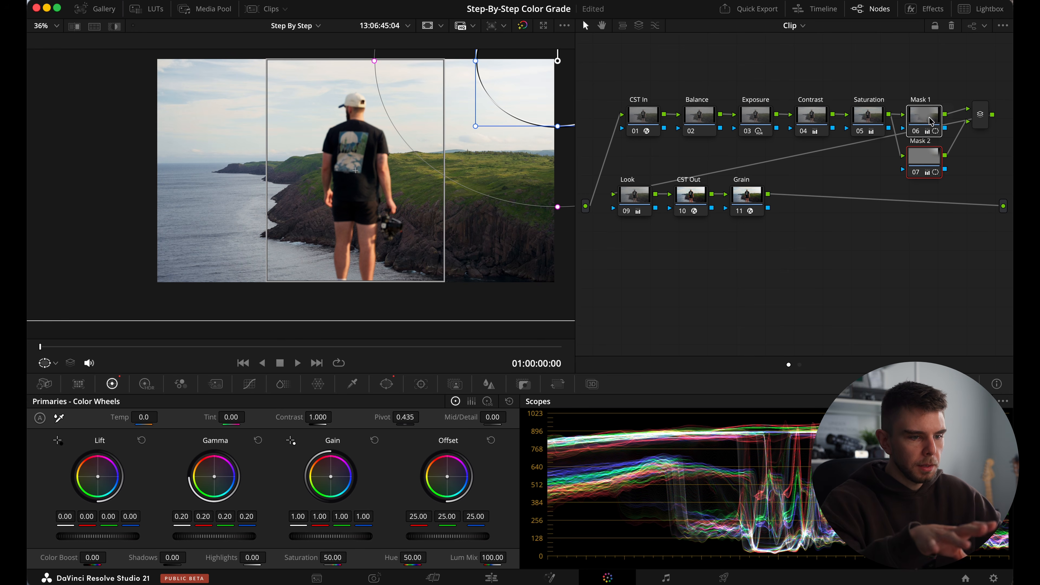
key("super+d")
key("super+d")
key("super+d")
key("super+d")
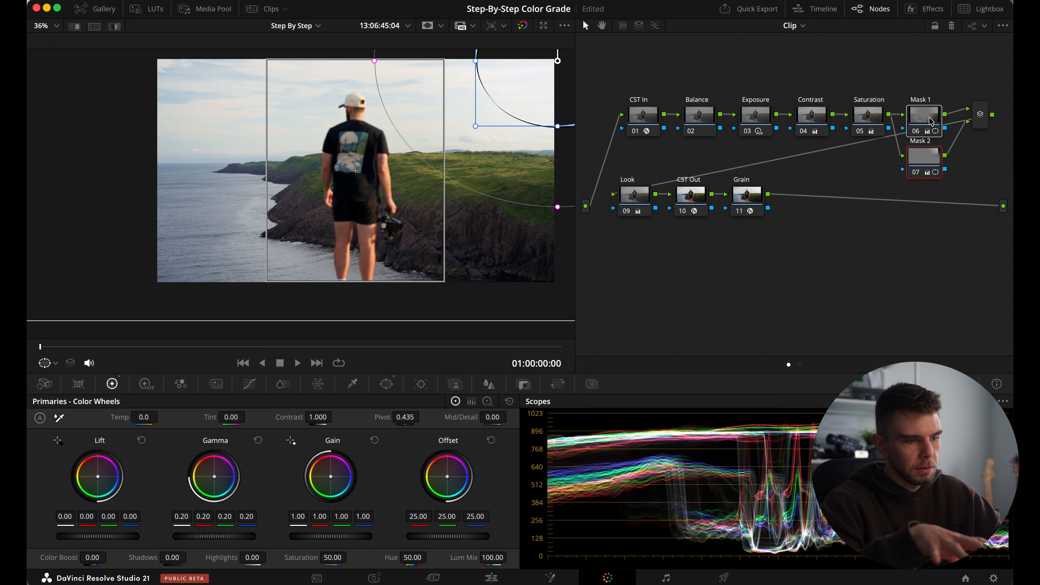
key("super+d")
key("super+d")
key("super+d")
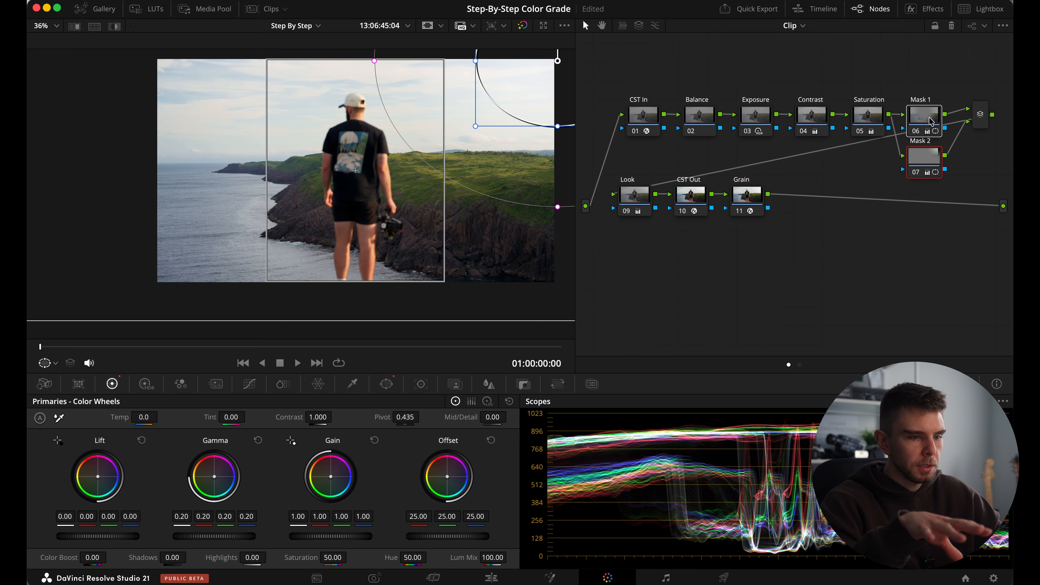
key("super+d")
key("super+d")
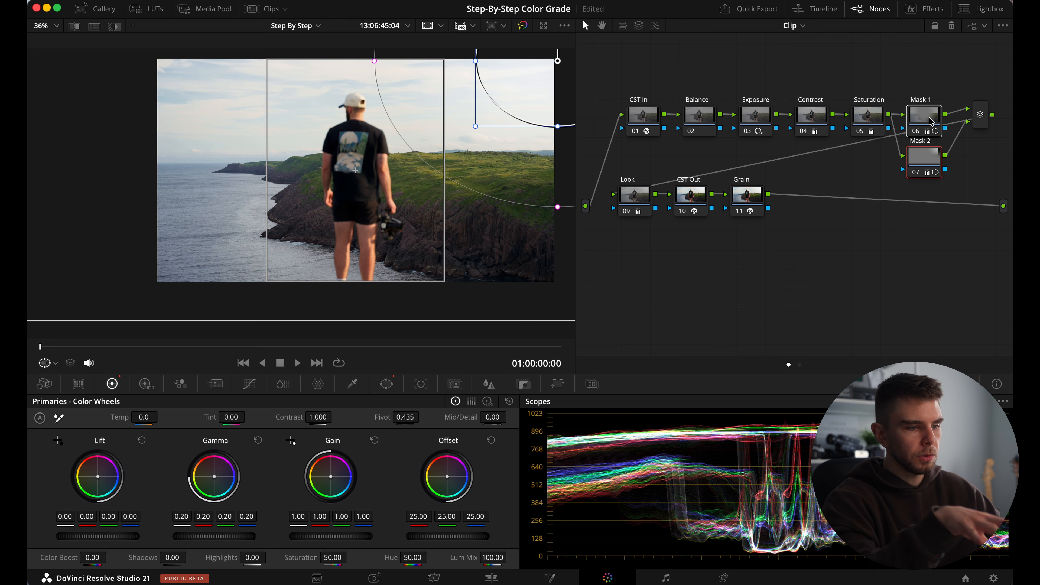
key("super+d")
key("super+d")
key("super+d")
key("super+d")
key("super+d")
key("super+d")
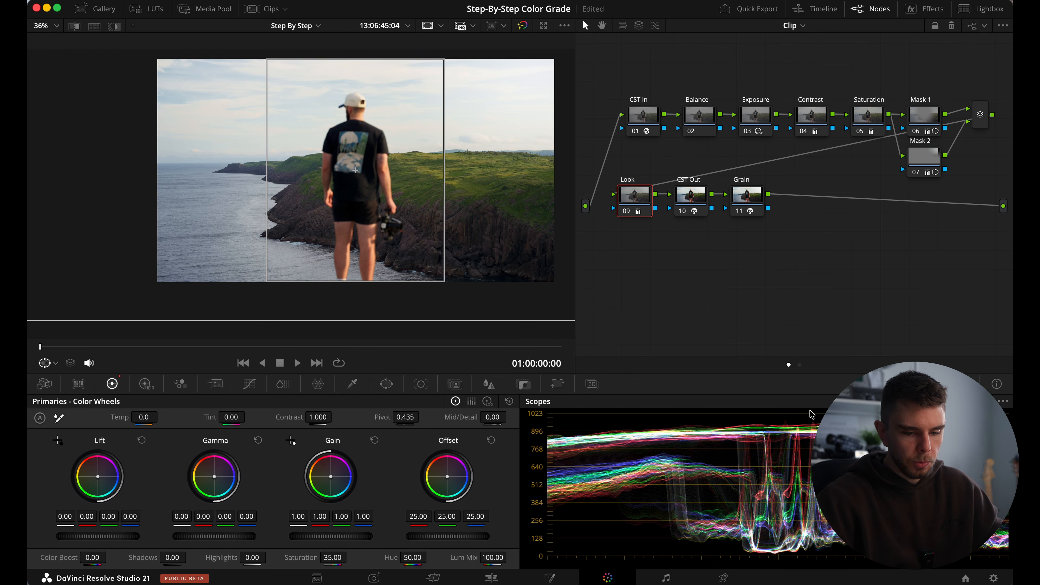
Display the vectorscope and give the Look node's Hue Vs Hue curve control points for all six colors.
left_click(946, 442)
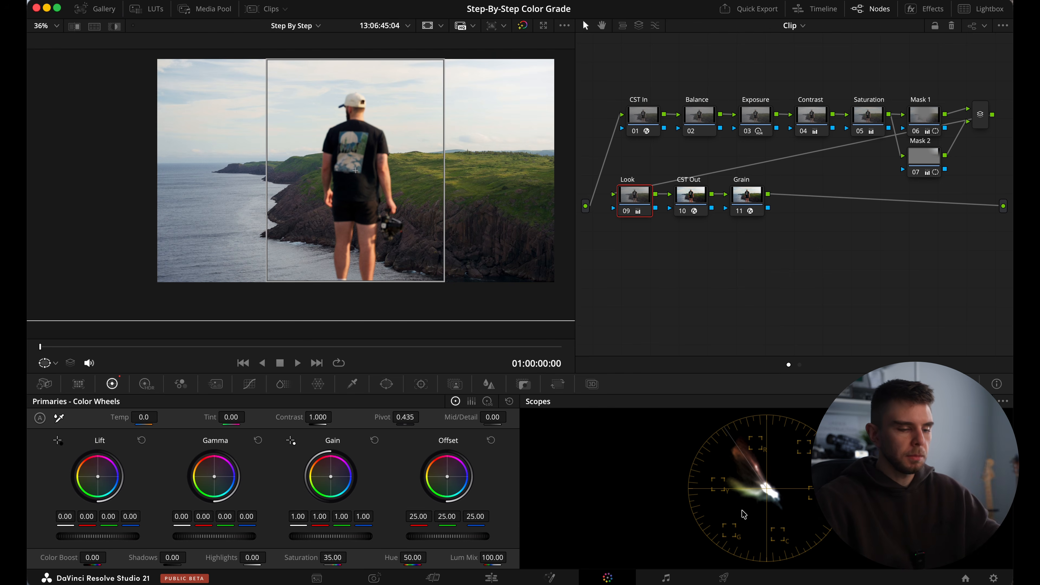
left_click(249, 385)
left_click(365, 401)
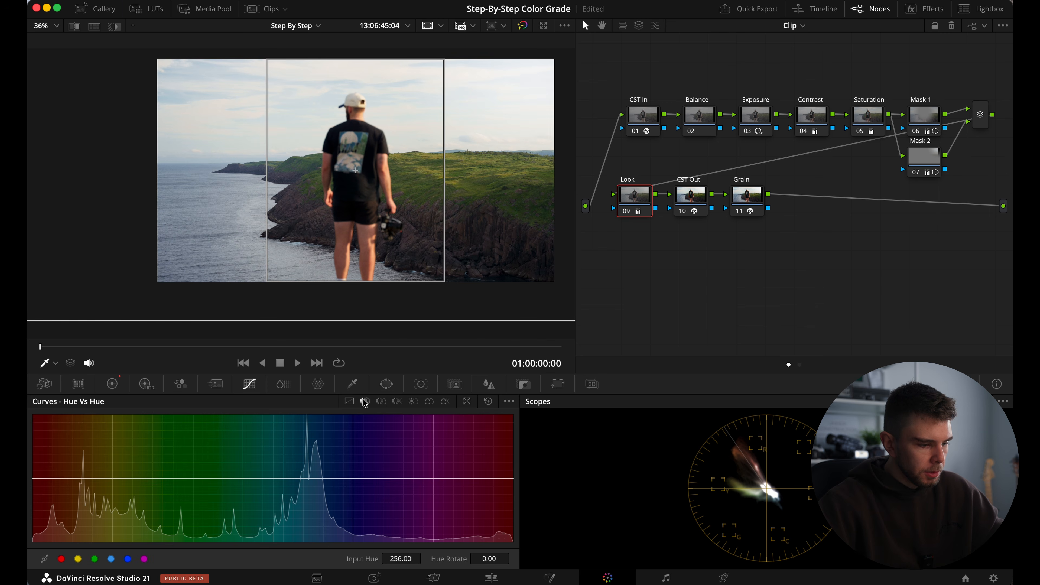
left_click(94, 560)
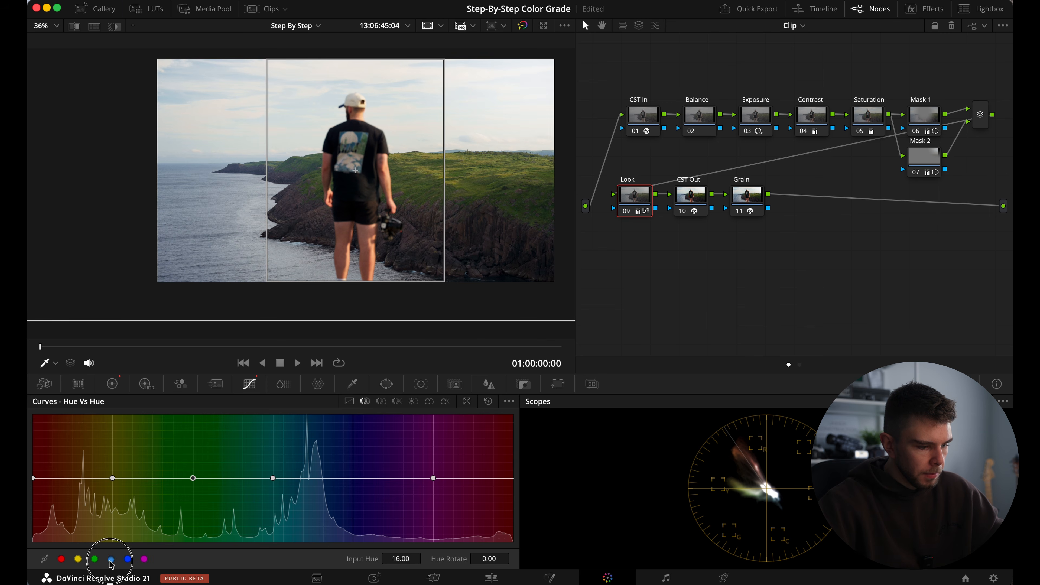
Add an anchor point to the Hue Vs Hue curve at input hue 289 and set its hue rotate to 0.
left_click(89, 478)
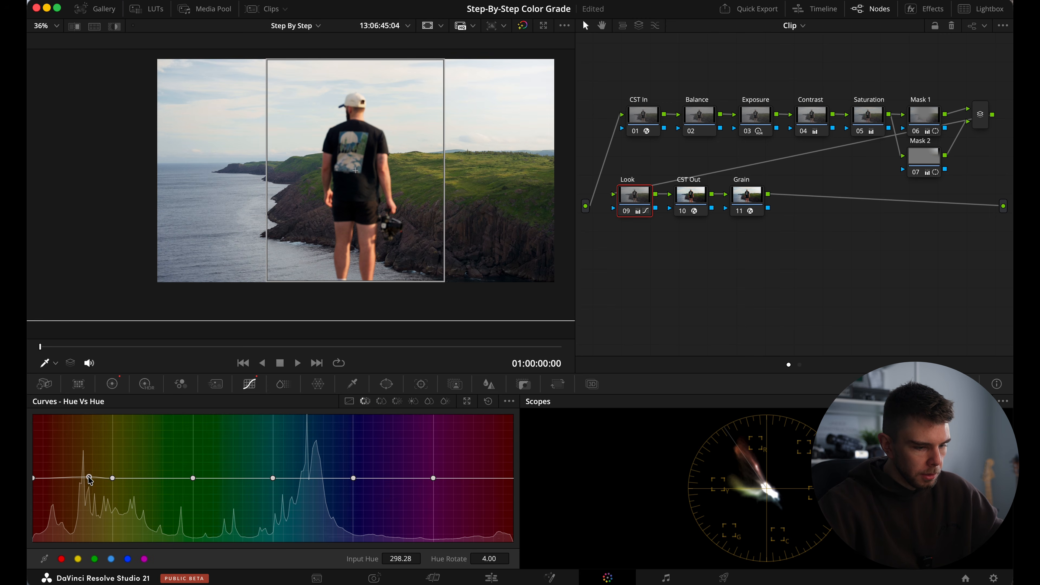
left_click(396, 558)
type("289")
key("Return")
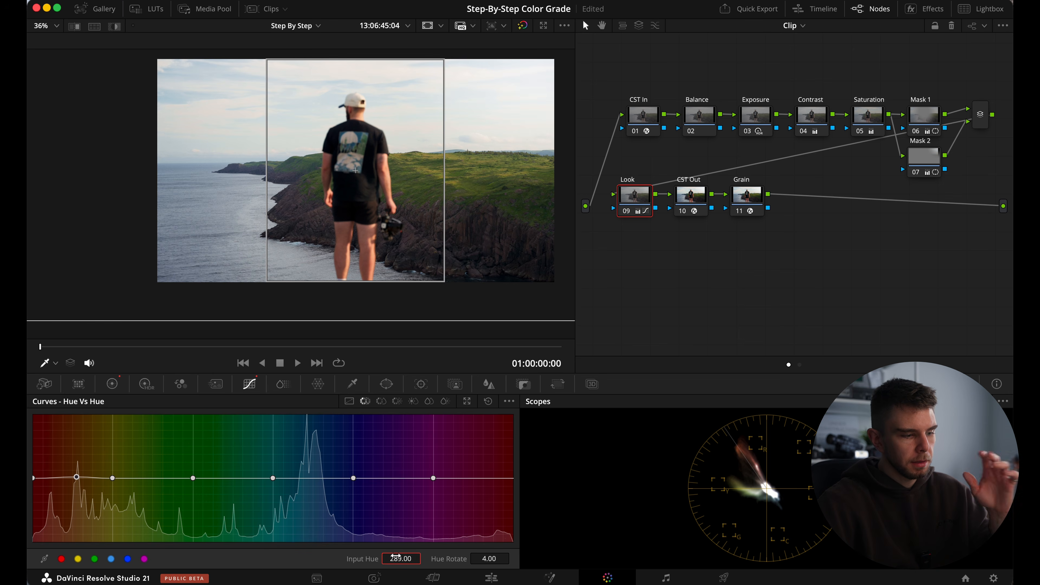
left_click(487, 559)
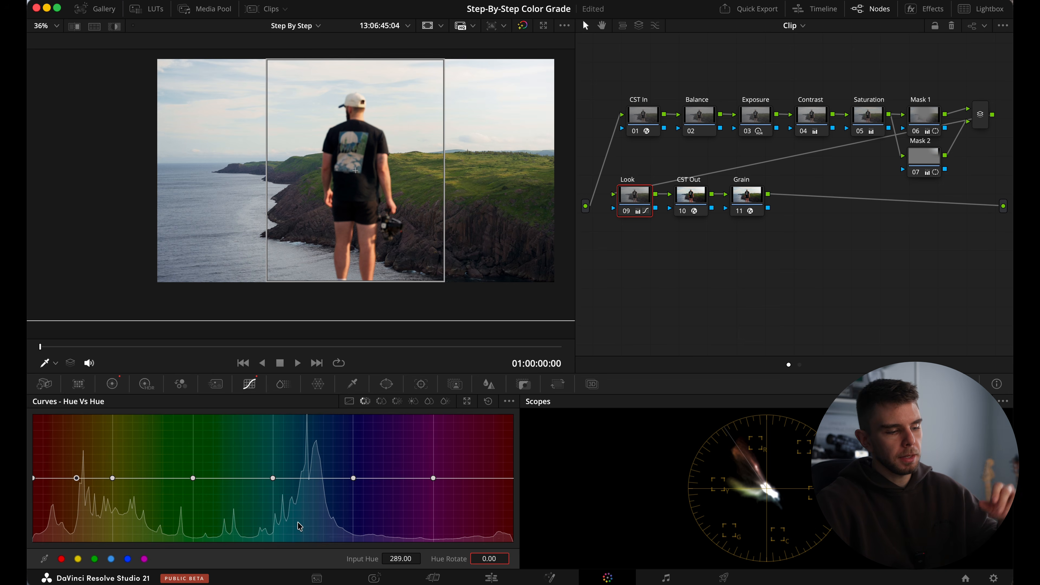
Move the yellow Hue Vs Hue point to input hue 325.18 with hue rotate -23.20, and slide the green point close to cyan.
left_click(113, 479)
left_click_drag(114, 483, 125, 487)
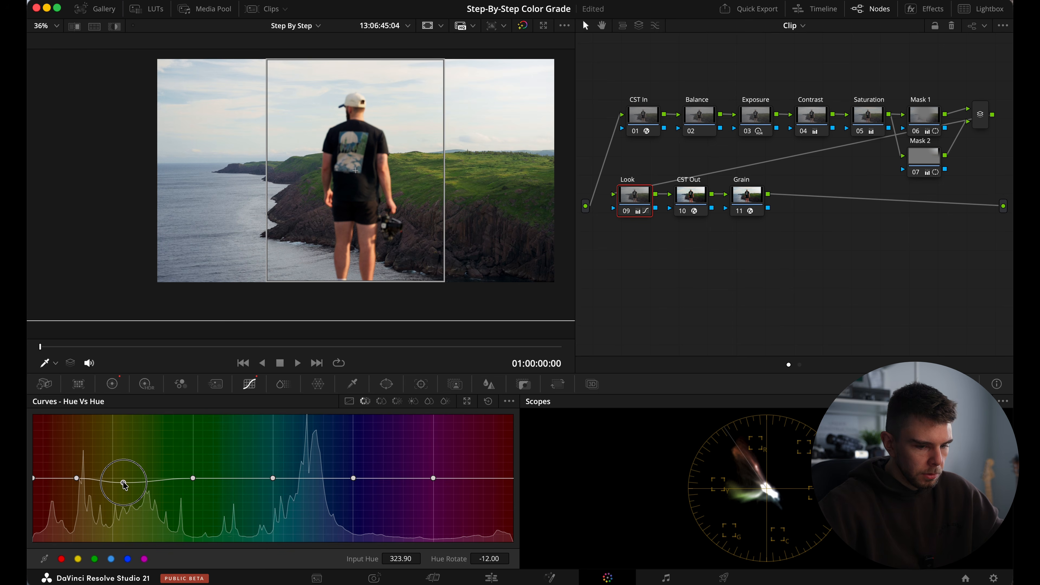
left_click_drag(193, 479, 136, 480)
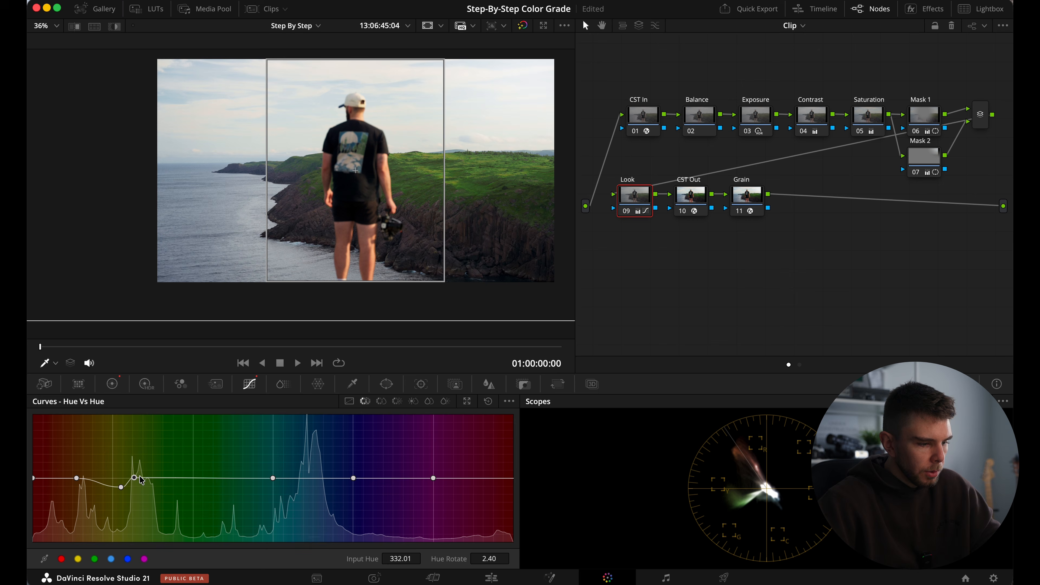
left_click_drag(136, 480, 236, 481)
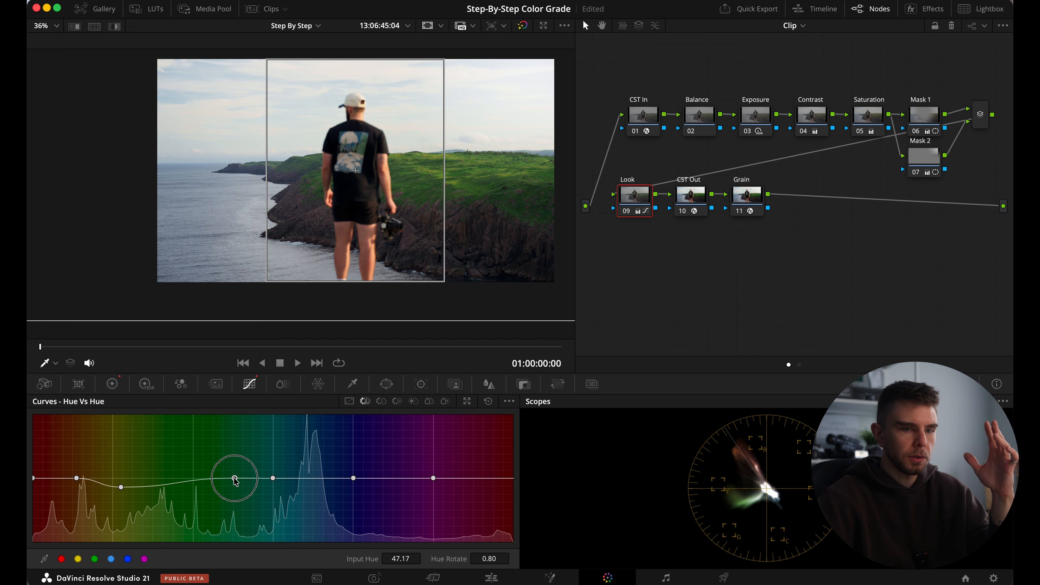
left_click_drag(234, 478, 256, 478)
left_click_drag(122, 488, 125, 486)
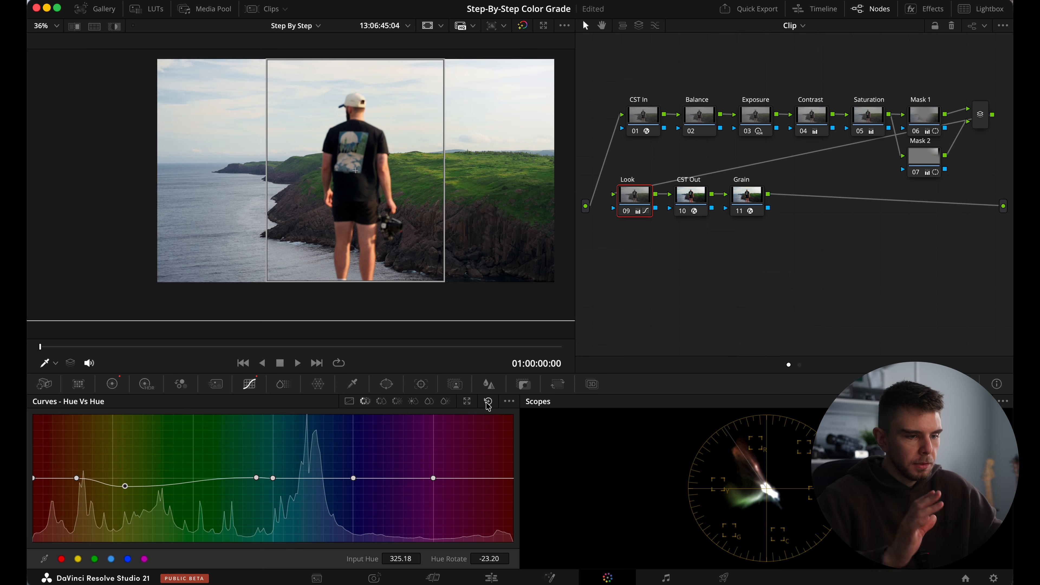
Reset the Hue Vs Hue curve and undo the reset, twice, to compare the grass color before and after.
left_click(488, 402)
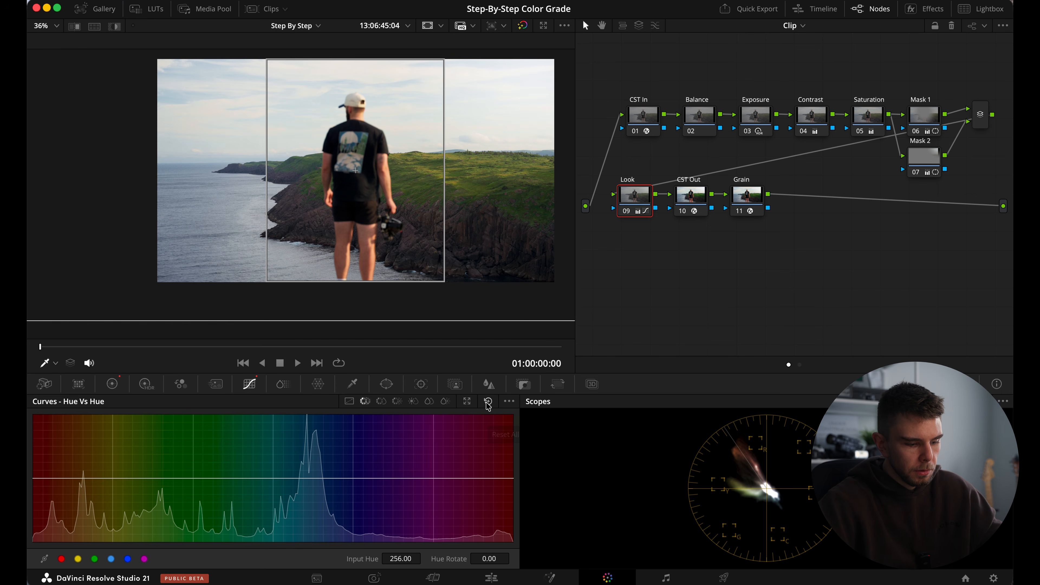
key("super+z")
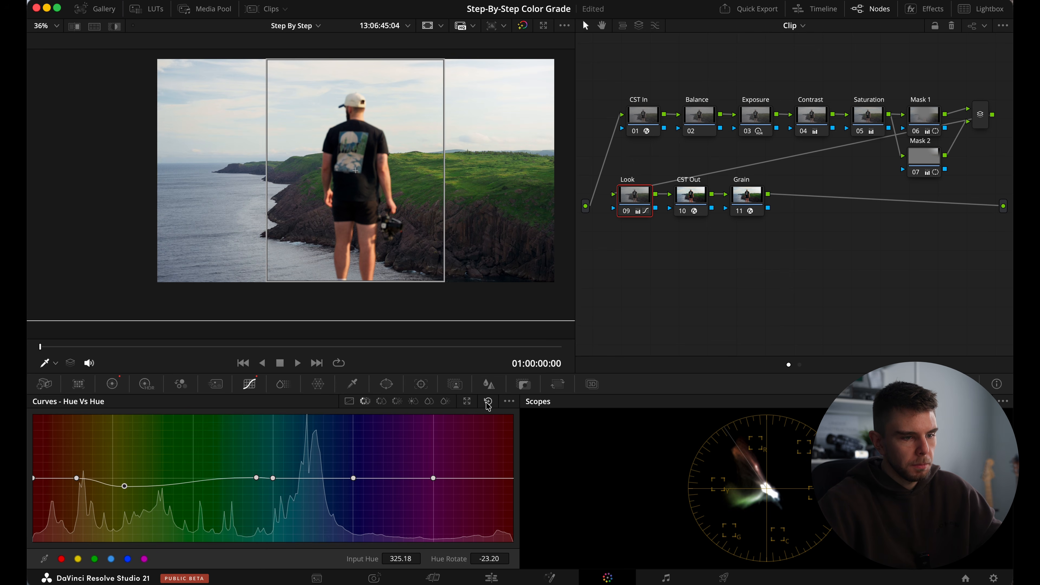
left_click(487, 402)
key("super+z")
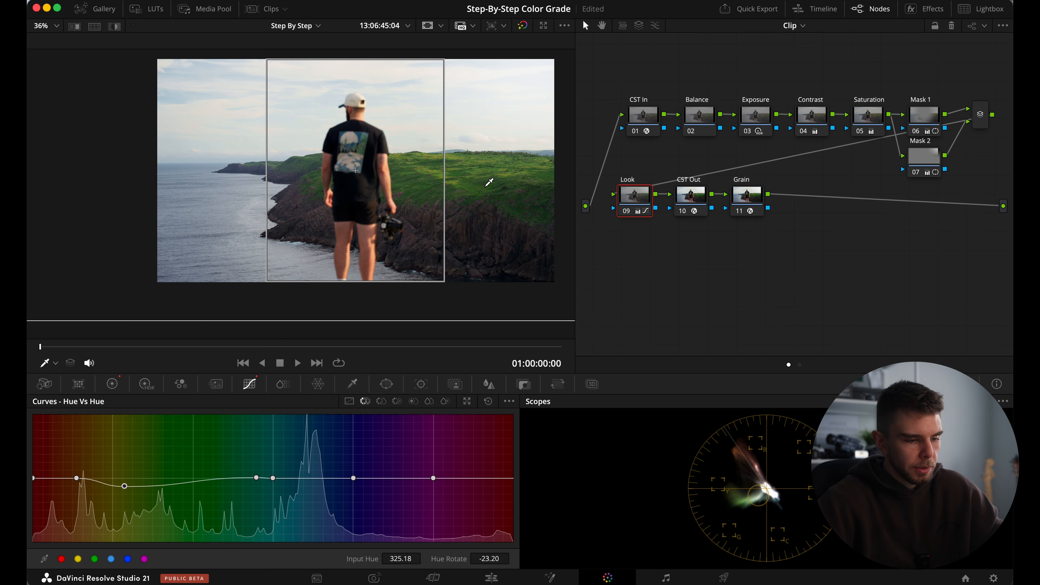
Give the Hue Vs Sat curve control points for all six colors and add an anchor point at input hue 289.
left_click(381, 401)
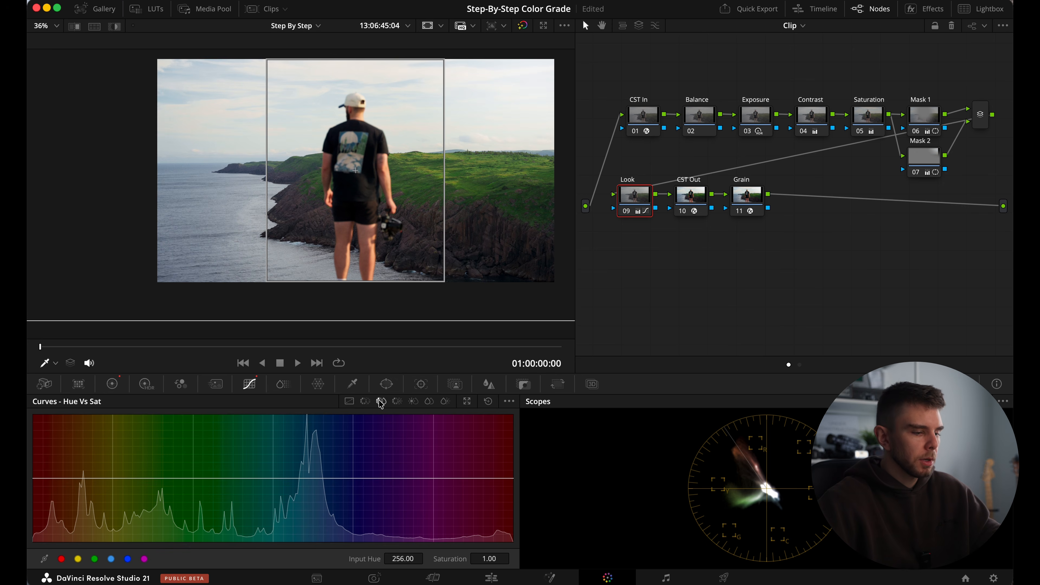
left_click(96, 559)
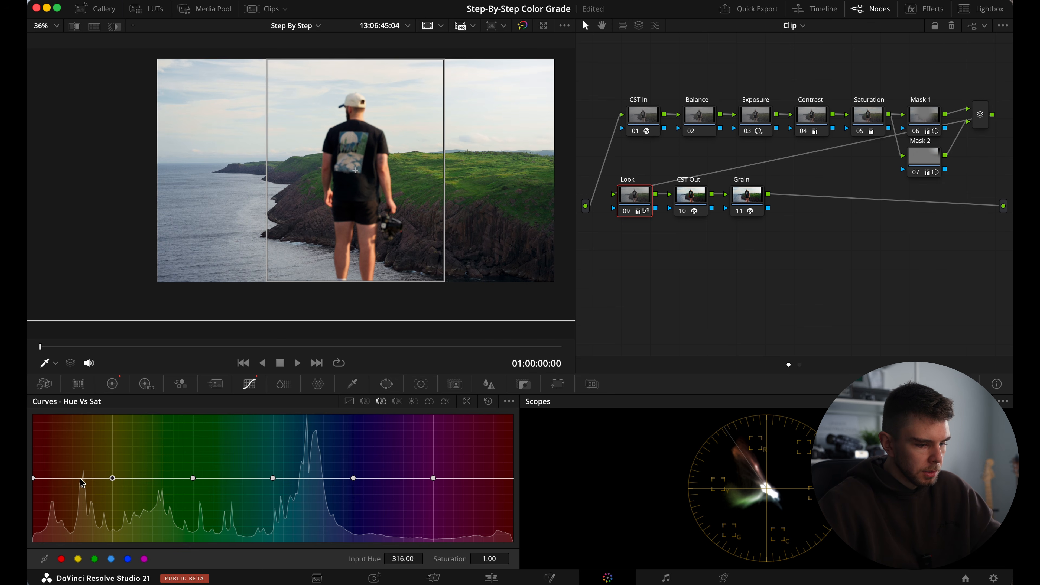
left_click_drag(392, 554, 396, 558)
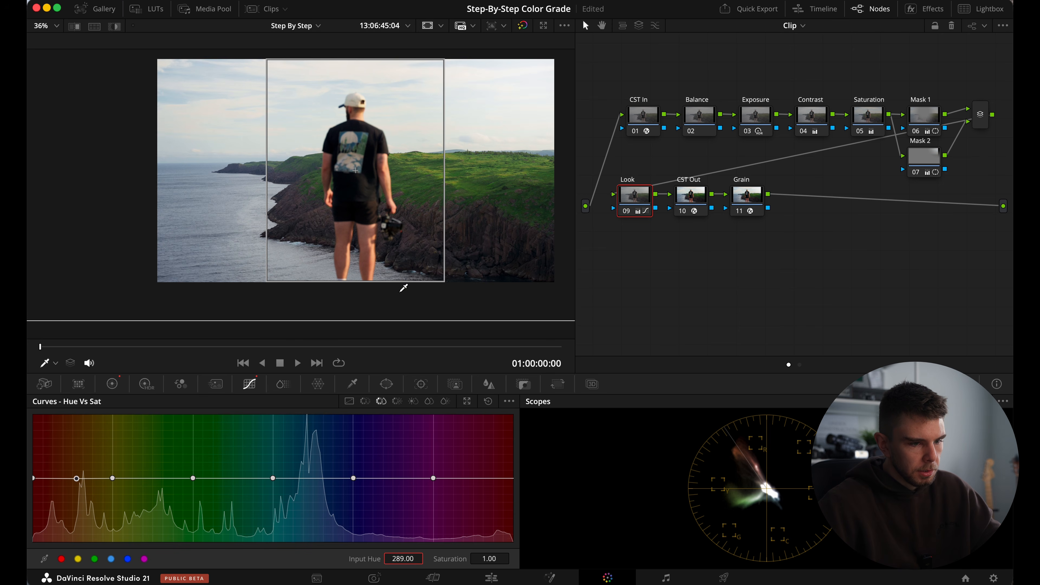
Sample the grass for the Hue Vs Sat curve, lower the point at hue 316 to saturation 0.91, and delete the extra point beside it.
left_click(471, 179)
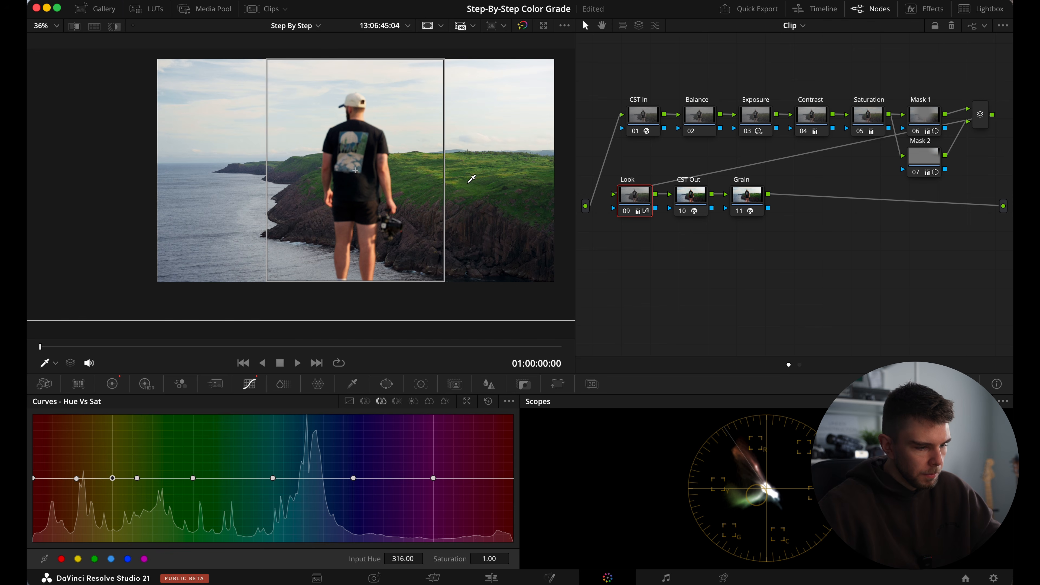
left_click_drag(489, 560, 485, 562)
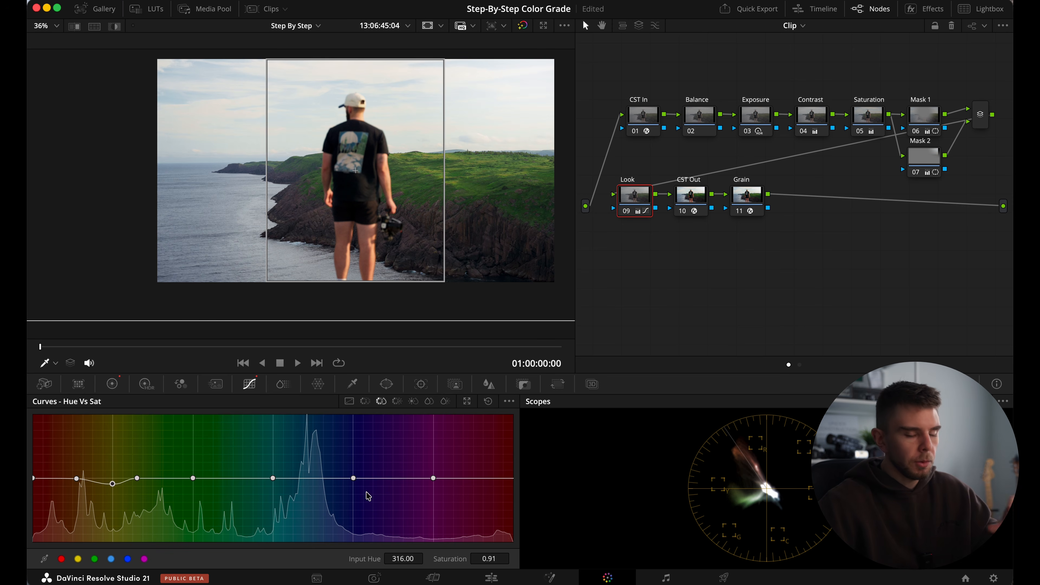
right_click(136, 478)
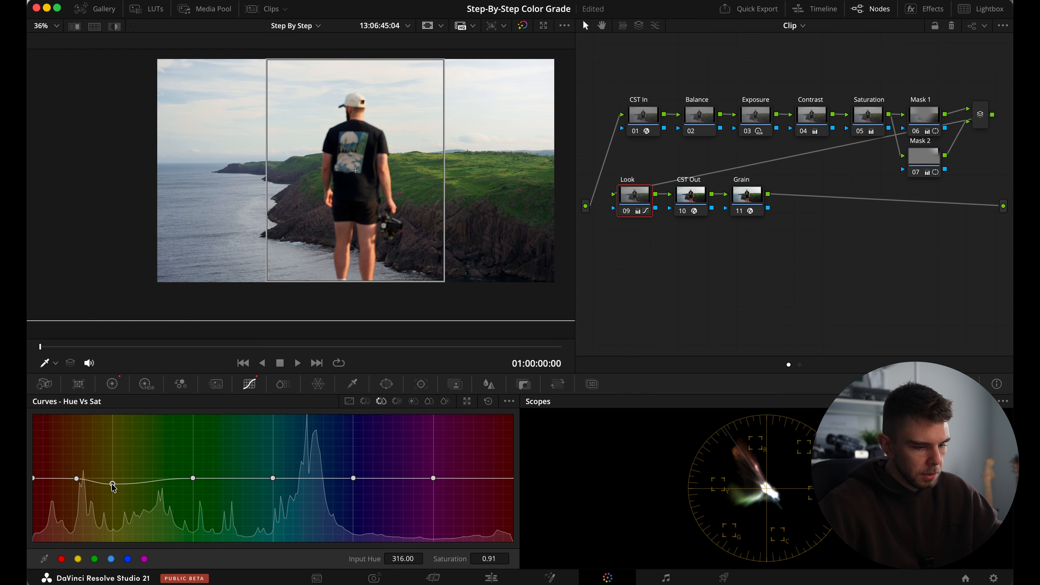
Fine-tune the input hue and saturation of the yellow Hue Vs Sat point, and toggle the viewer's image wipe comparison.
mouse_move(414, 560)
left_mouse_down()
mouse_move(519, 299)
mouse_move(737, 389)
mouse_move(406, 562)
left_mouse_up()
left_click_drag(494, 555, 488, 558)
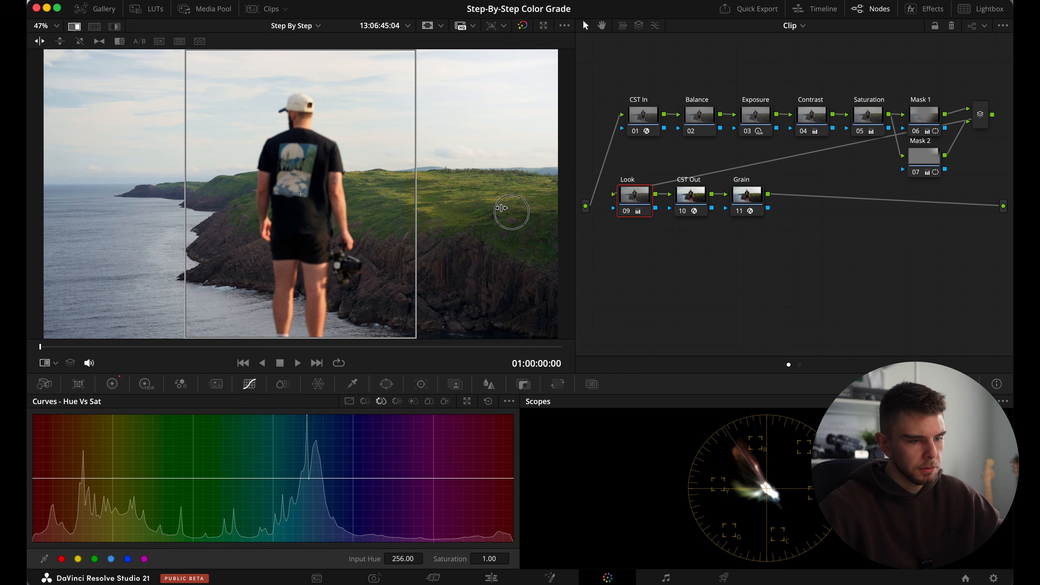
left_click(75, 27)
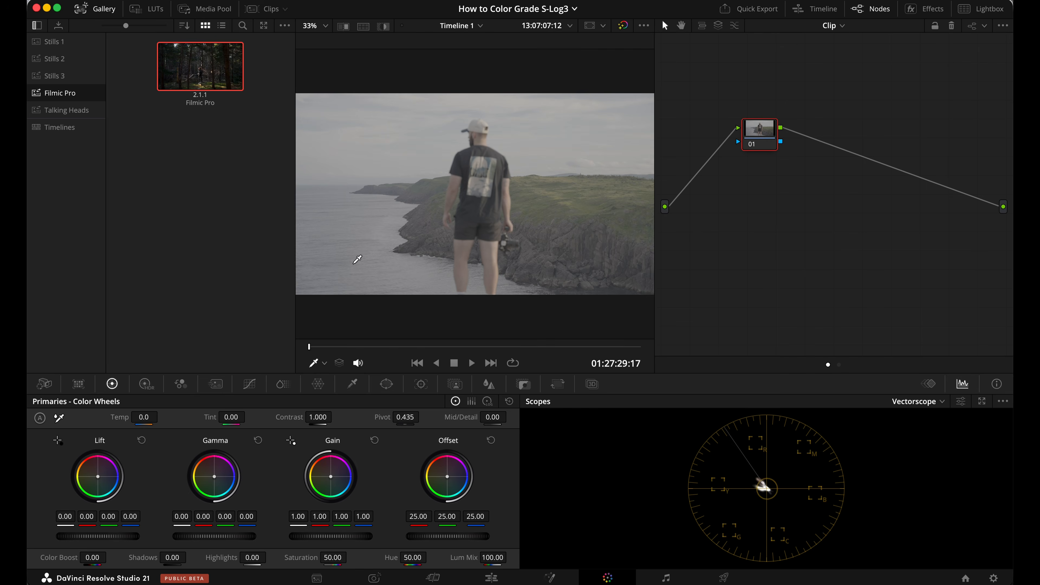
Apply the Filmic Pro still's grade to the ungraded cliff clip and raise the Exposure node's global HDR exposure to 0.41.
right_click(193, 58)
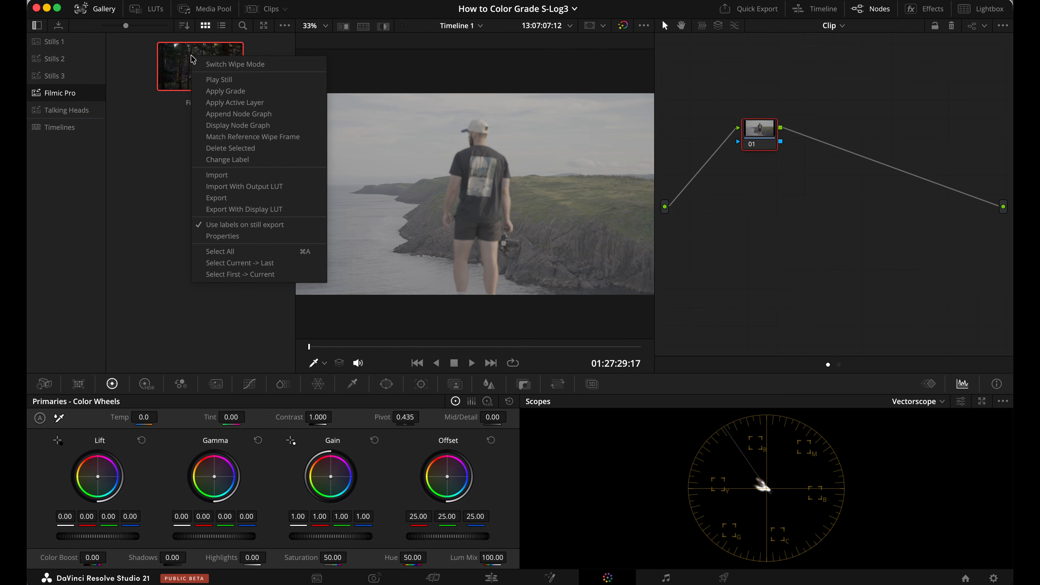
left_click(224, 91)
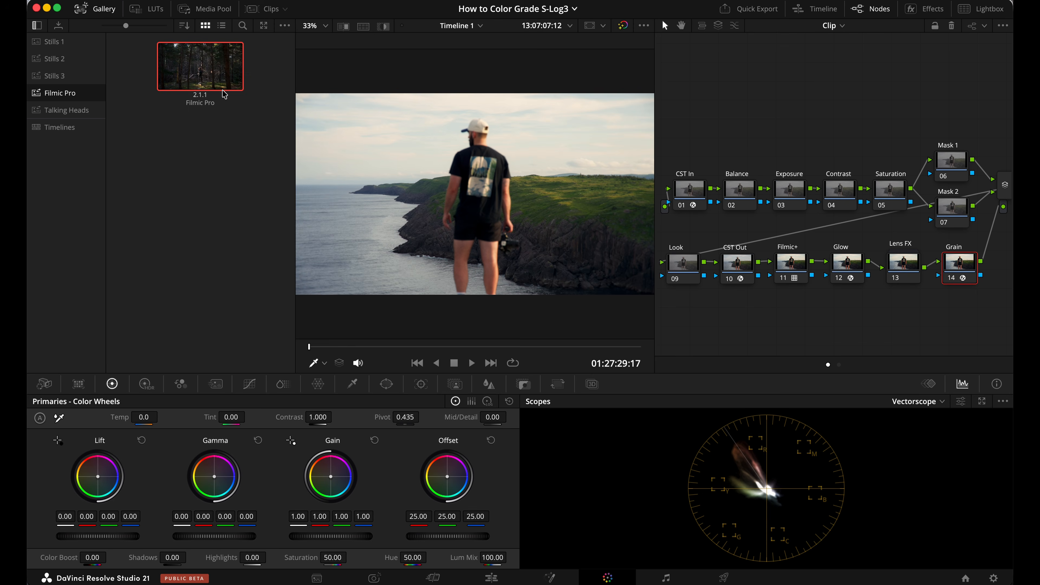
left_click(793, 198)
left_click(145, 384)
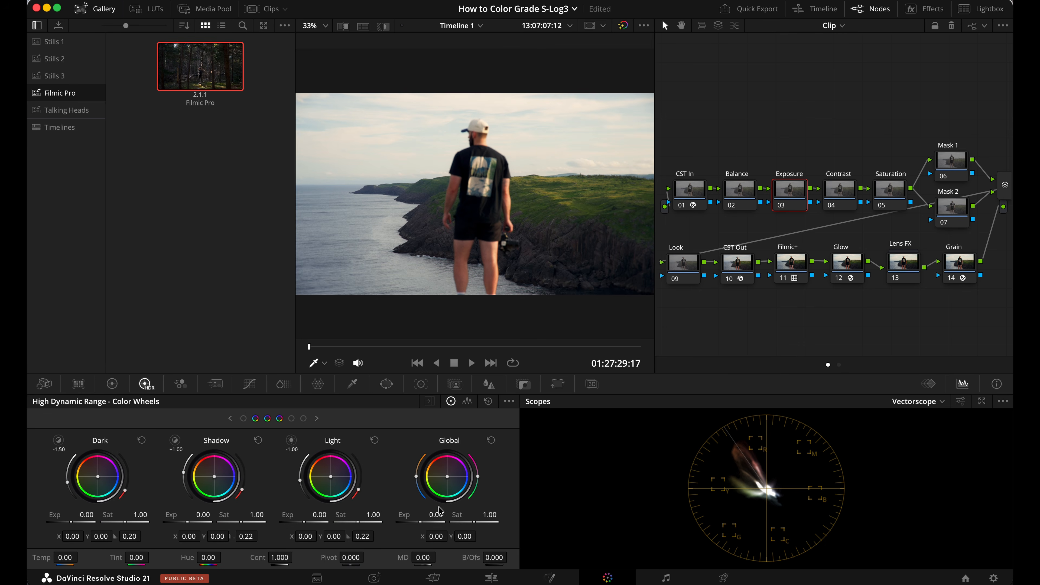
left_click_drag(436, 515, 534, 536)
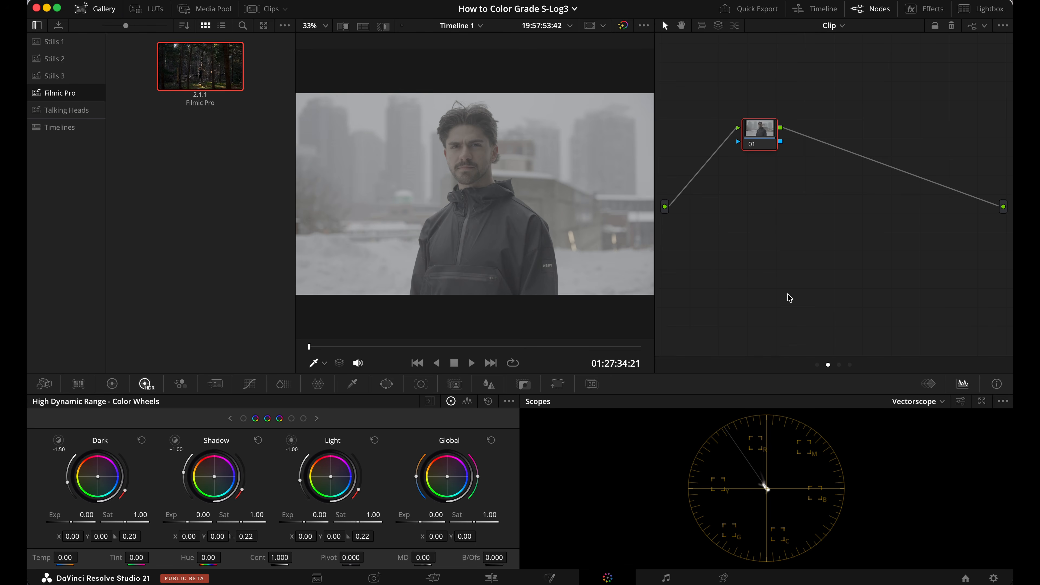
Apply the Filmic Pro still's grade to the ungraded clip of the man in the dark jacket.
right_click(208, 54)
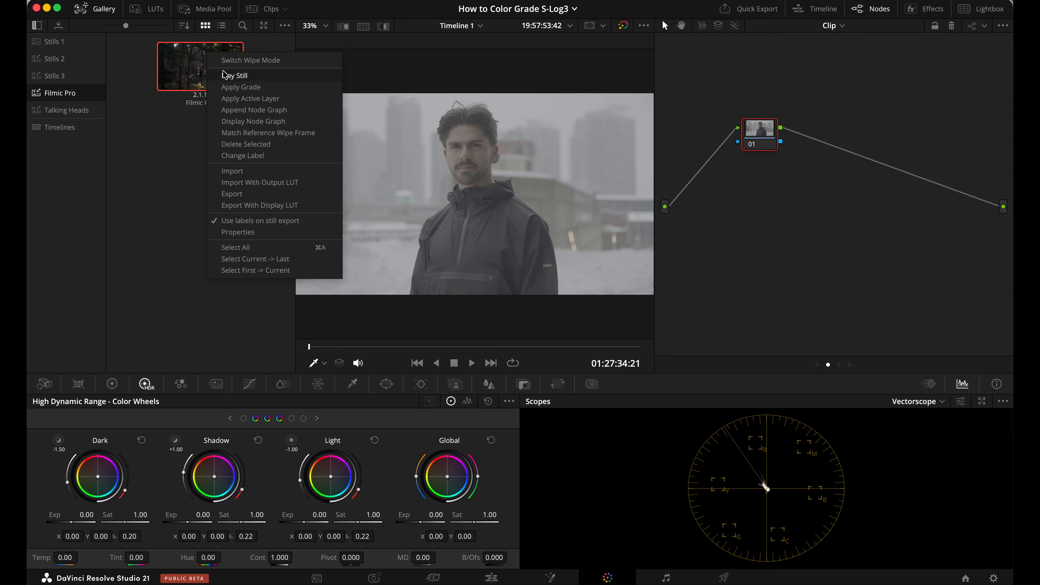
left_click(238, 87)
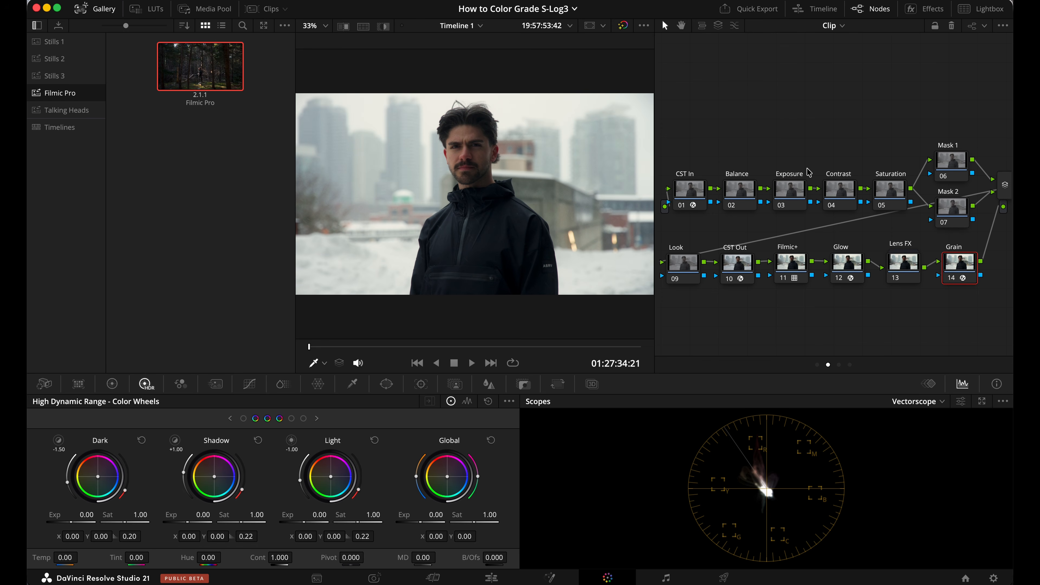
Switch from the dark jacket clip to the gym clip and compare the image with the Filmic+ node off and on.
left_click(798, 259)
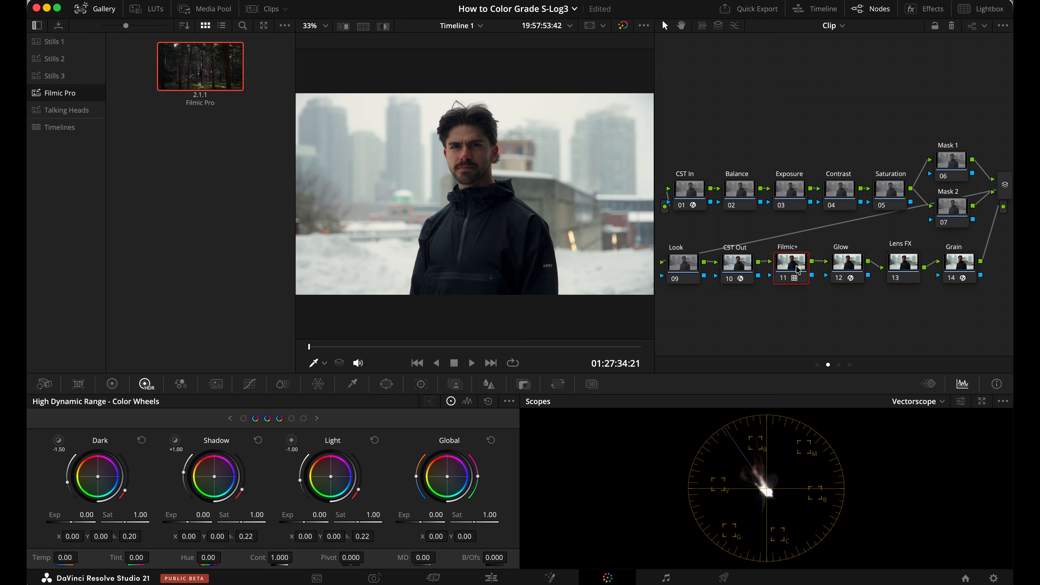
left_click(249, 108)
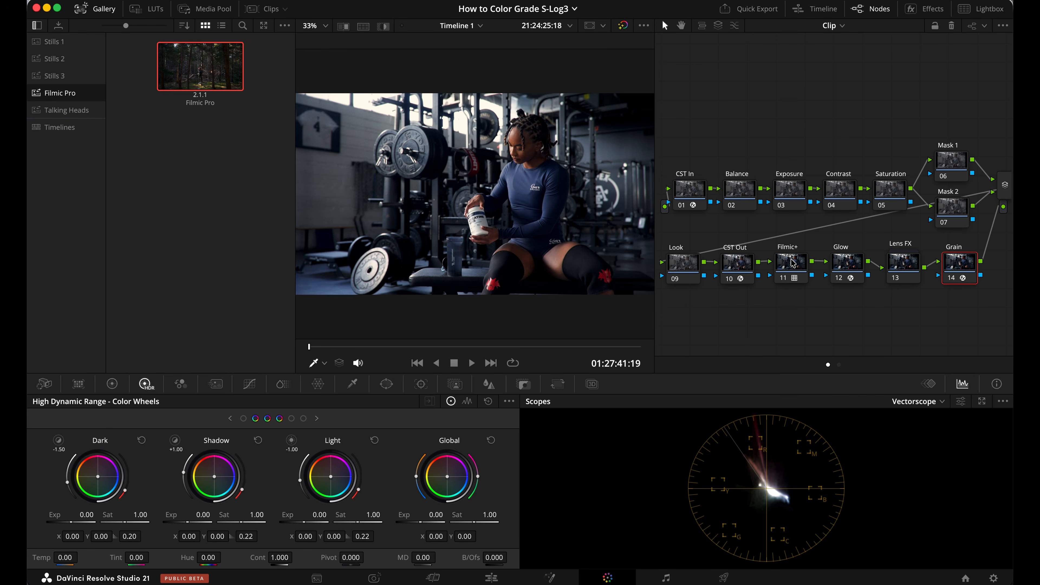
left_click(793, 263)
key("super+d")
key("super+d")
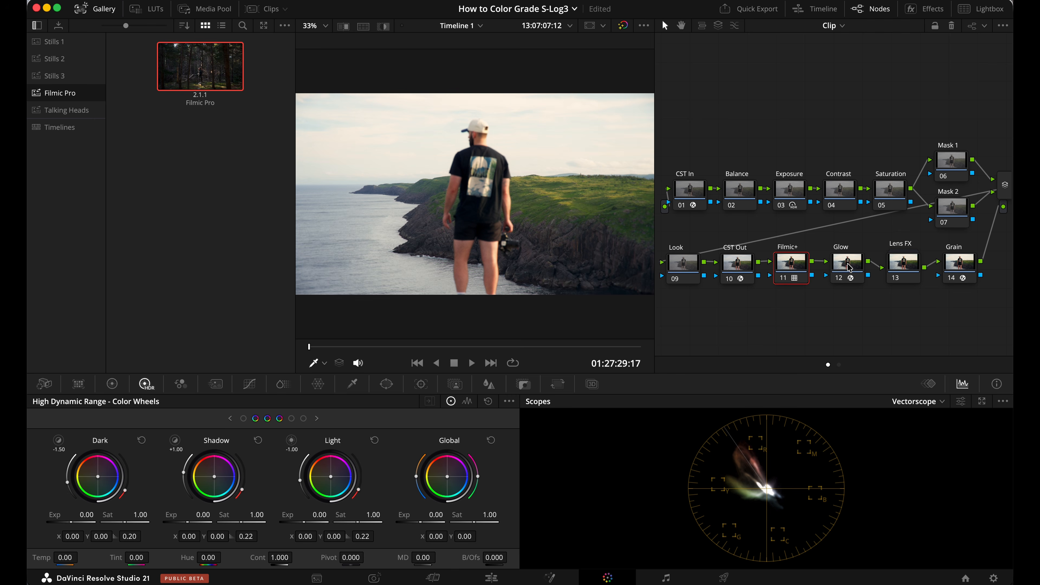
Compare the image with the Glow node off and on, first for the cliff clip and again for the following clip.
left_click(847, 265)
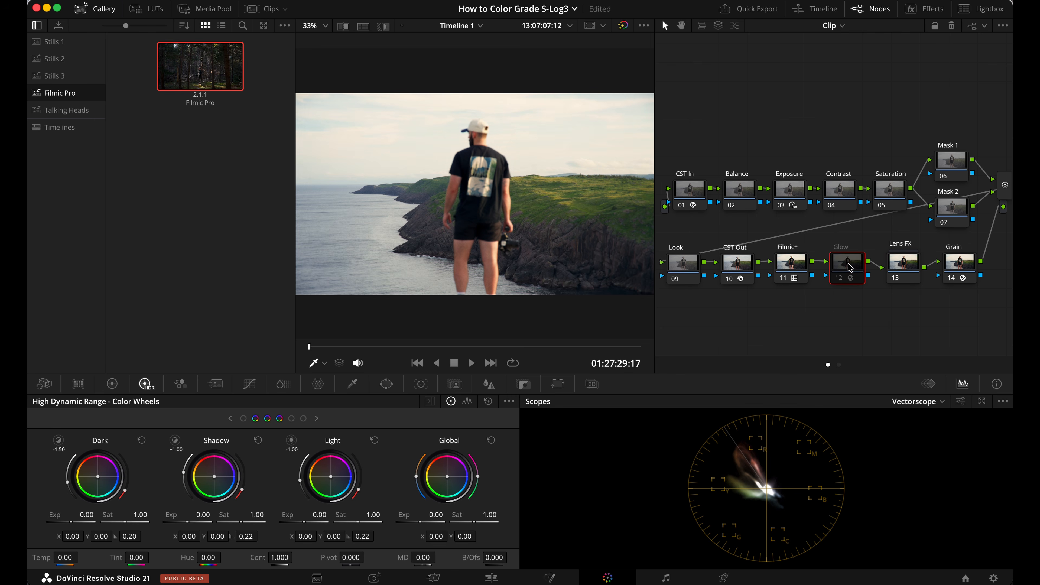
key("super+d")
key("super+d")
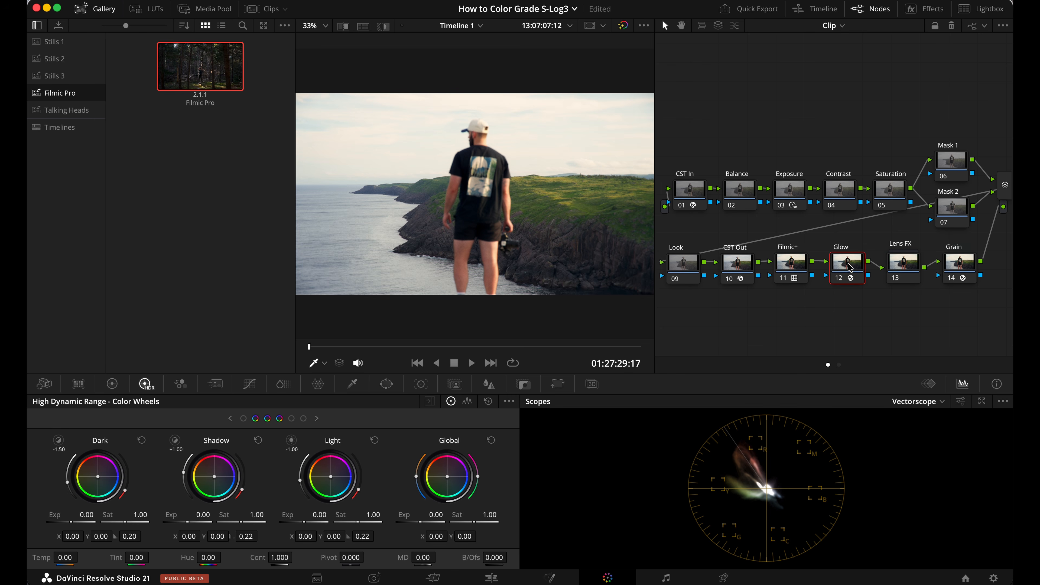
key("Down")
left_click(847, 268)
key("super+d")
key("super+d")
key("super+d")
key("super+d")
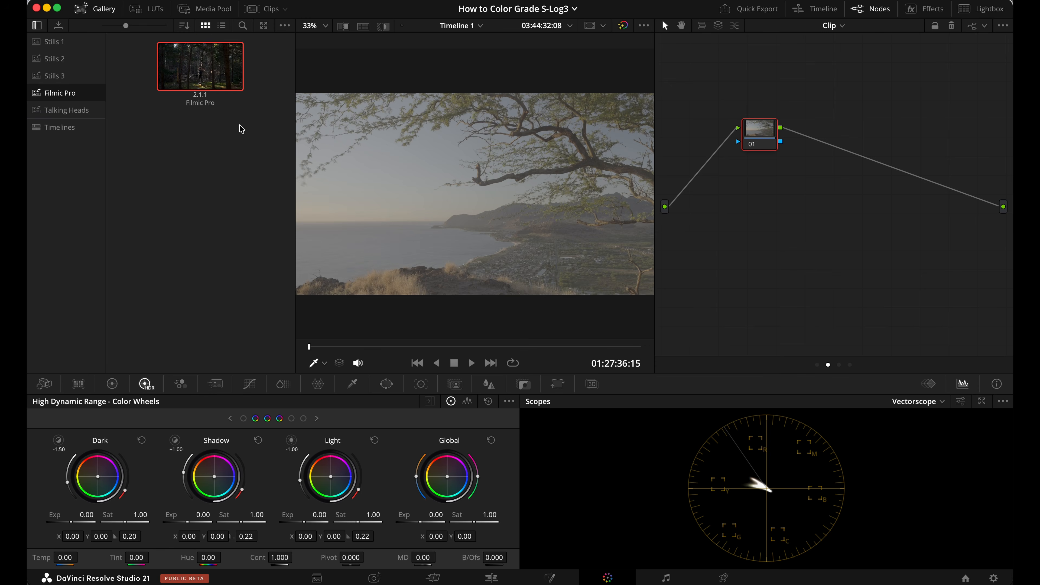
Apply the Filmic Pro still's grade to the ungraded coastal tree clip and compare the enlarged image with the Lens FX node off and on.
right_click(206, 62)
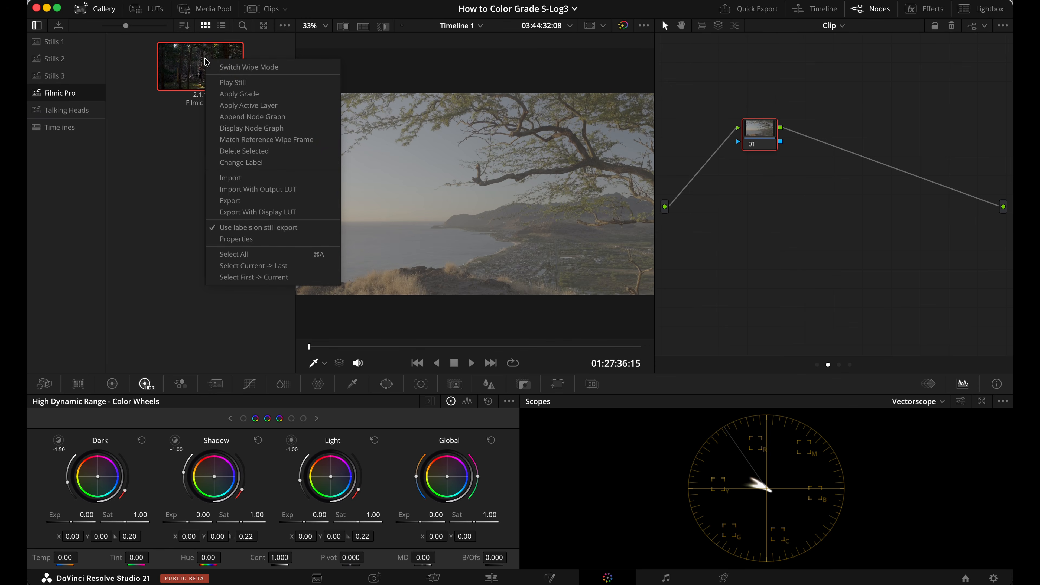
left_click(240, 94)
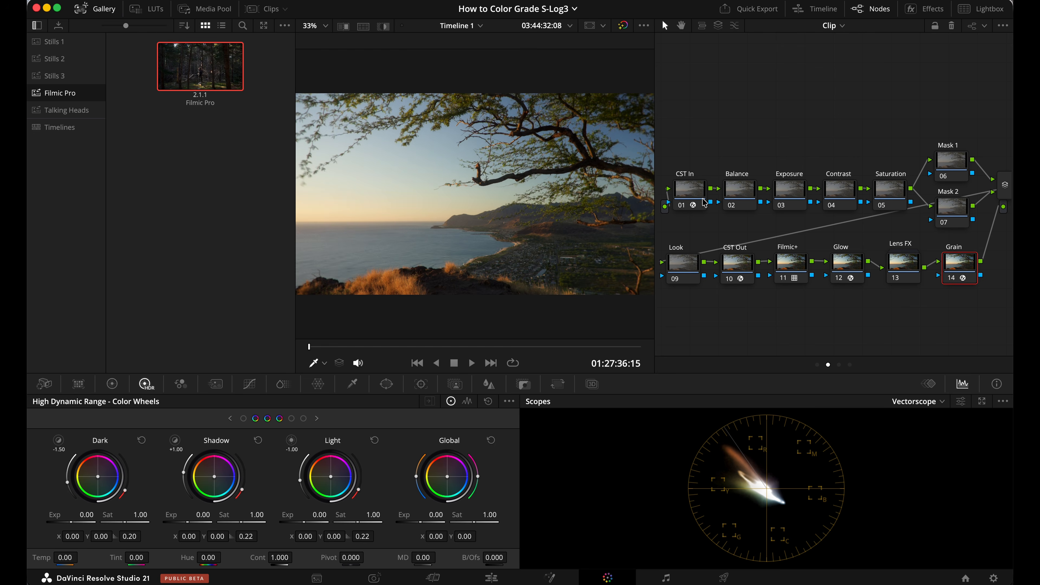
scroll(542, 201, "up", 5)
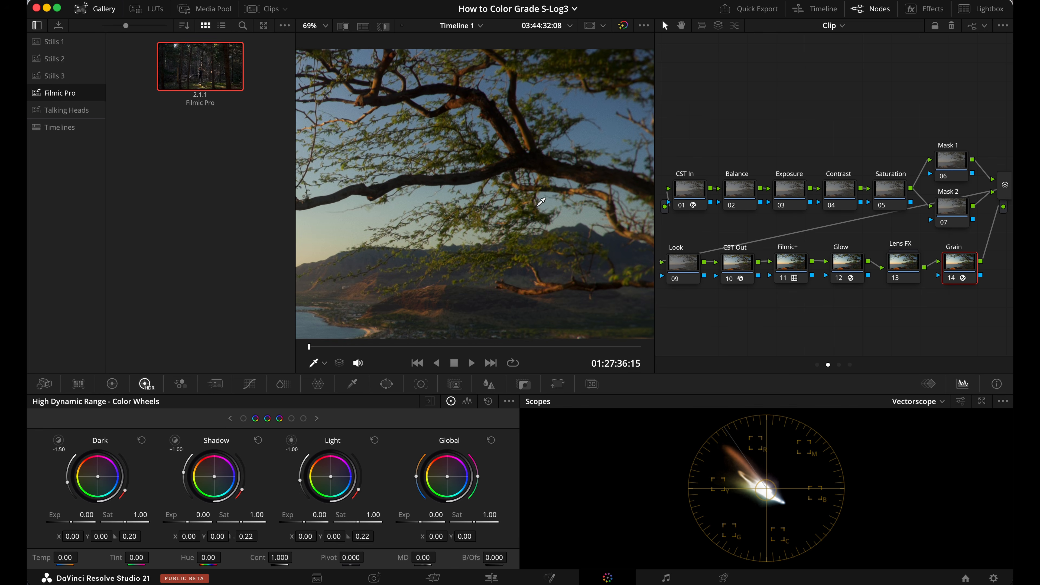
left_click(904, 269)
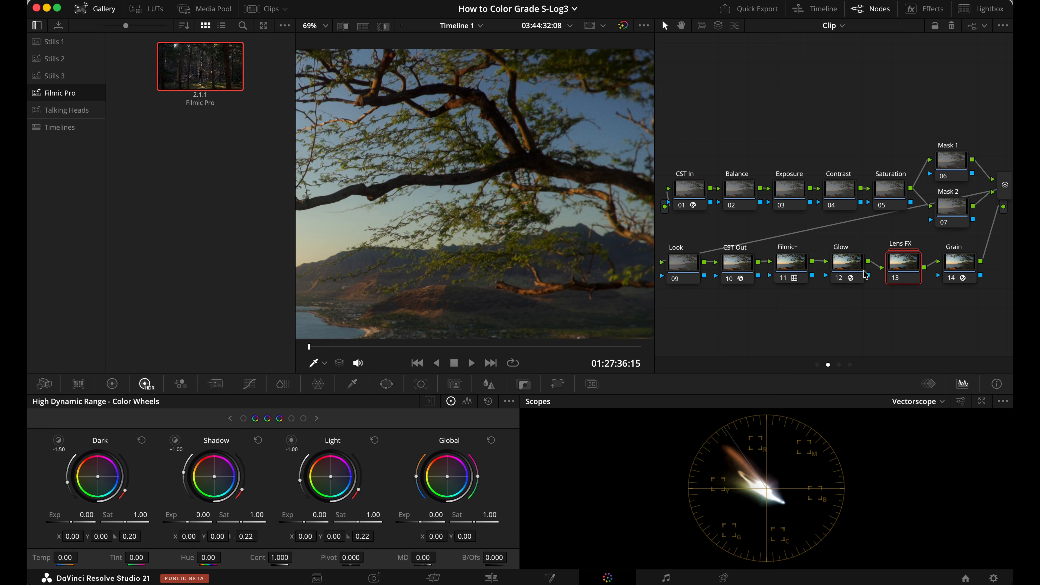
key("super+d")
key("super+d")
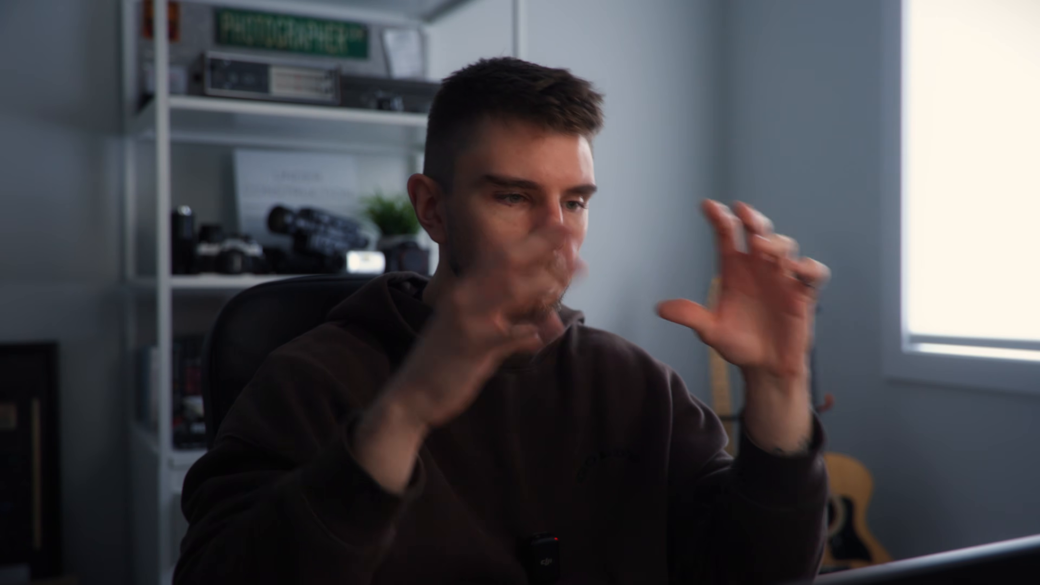